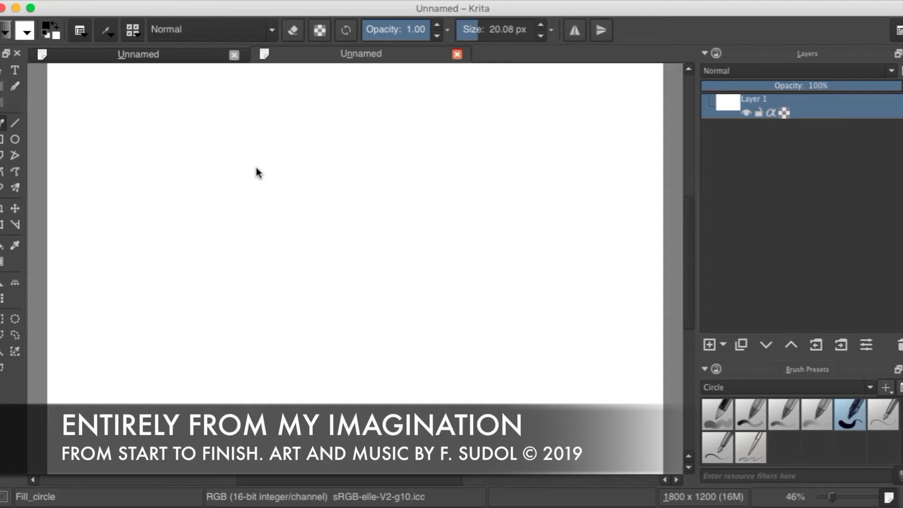
Draw the dragon's eye, spiky brow, bumpy snout profile and jagged upper teeth as black outlines on the blank canvas.
left_click(256, 169)
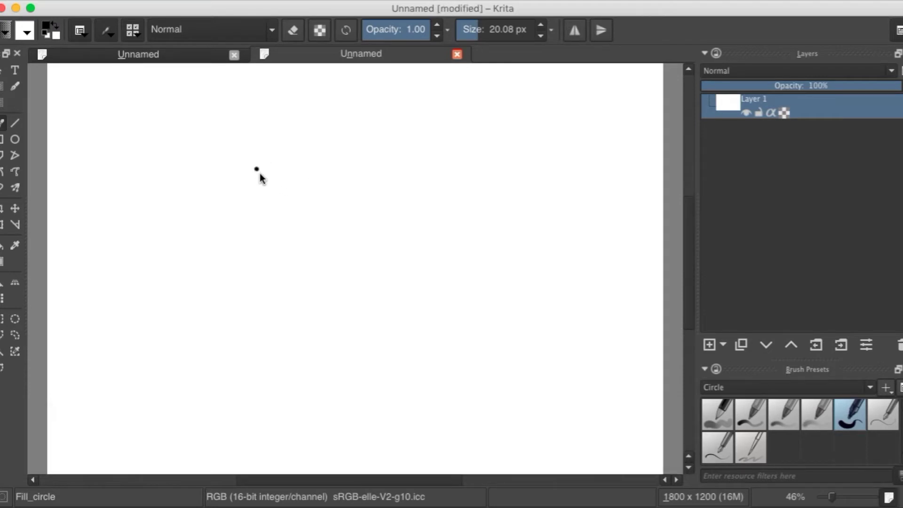
mouse_move(256, 169)
left_mouse_down()
mouse_move(277, 155)
mouse_move(297, 153)
mouse_move(295, 162)
mouse_move(252, 175)
mouse_move(258, 171)
mouse_move(242, 159)
mouse_move(280, 117)
mouse_move(331, 121)
mouse_move(343, 143)
left_mouse_up()
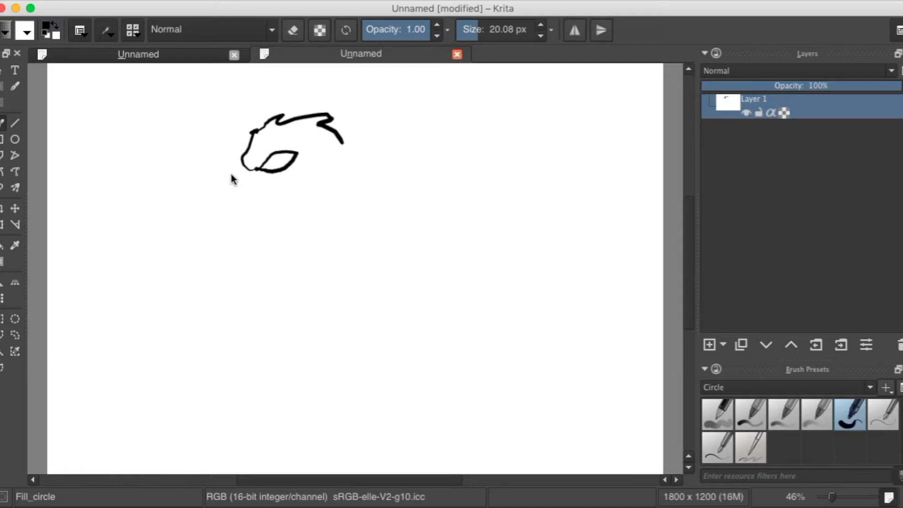
mouse_move(248, 140)
left_mouse_down()
mouse_move(215, 201)
mouse_move(189, 206)
mouse_move(177, 222)
left_mouse_up()
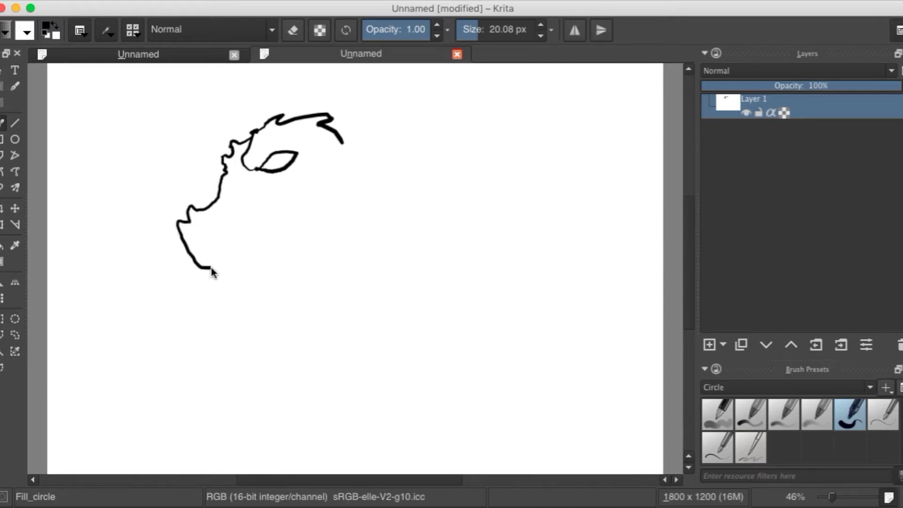
mouse_move(211, 267)
left_mouse_down()
mouse_move(206, 250)
mouse_move(214, 268)
mouse_move(216, 241)
mouse_move(230, 232)
mouse_move(242, 254)
mouse_move(245, 227)
mouse_move(256, 246)
mouse_move(259, 221)
left_mouse_up()
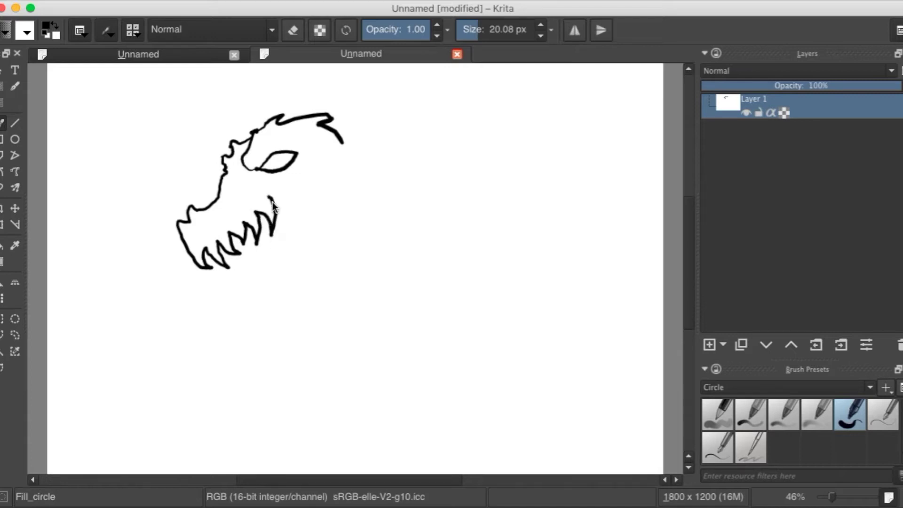
Draw the curled cheek at the mouth corner and the open lower jaw with its chin tusk, pointed beard spikes and underside.
left_click_drag(285, 198, 307, 188)
mouse_move(322, 177)
left_mouse_down()
mouse_move(333, 189)
mouse_move(313, 207)
left_mouse_up()
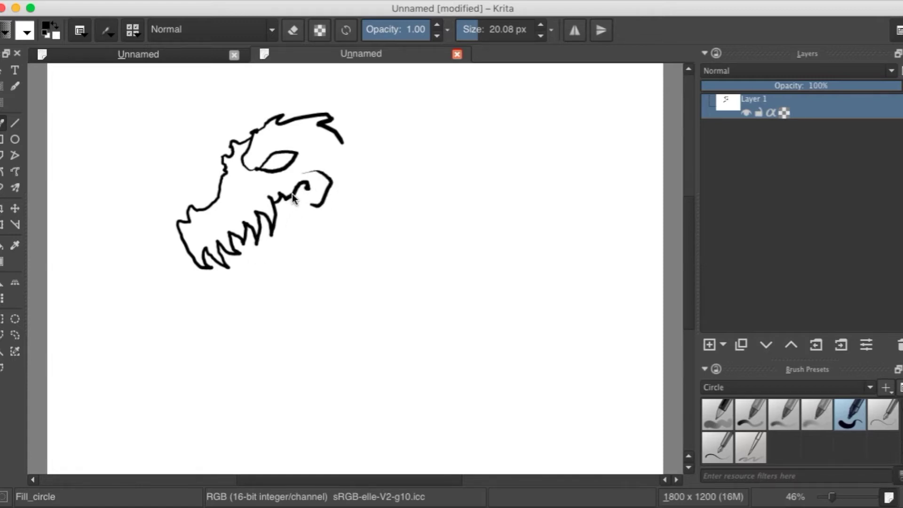
mouse_move(298, 194)
left_mouse_down()
mouse_move(269, 274)
mouse_move(268, 262)
mouse_move(264, 284)
mouse_move(251, 278)
left_mouse_up()
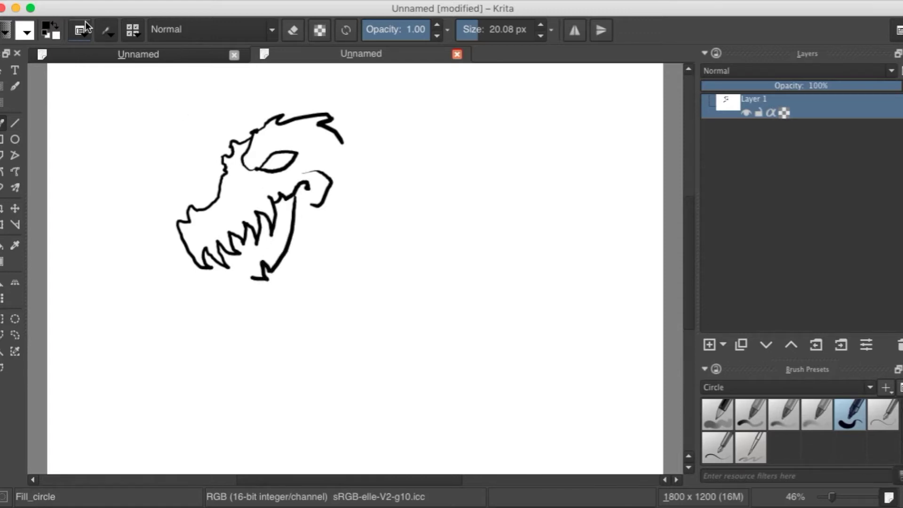
mouse_move(252, 278)
left_mouse_down()
mouse_move(257, 289)
mouse_move(238, 293)
mouse_move(231, 281)
left_mouse_up()
left_click_drag(264, 296, 277, 309)
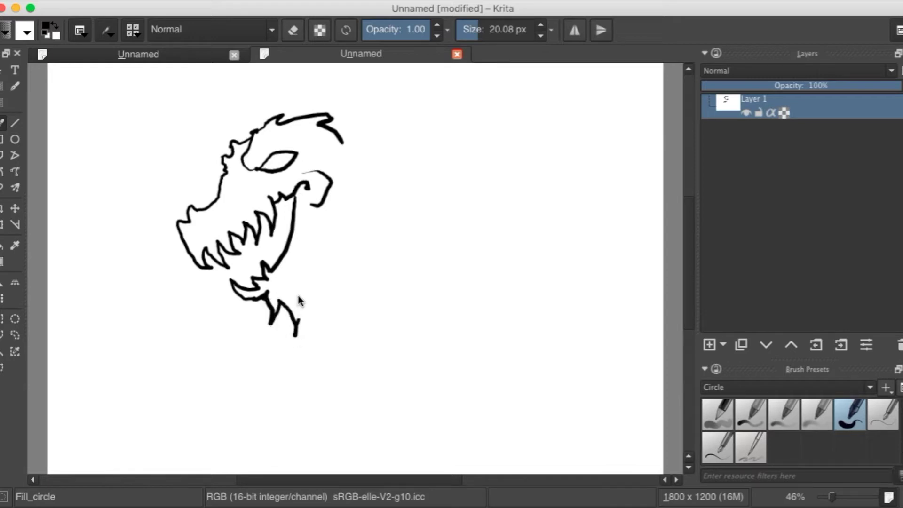
mouse_move(313, 276)
left_mouse_down()
mouse_move(325, 226)
mouse_move(362, 215)
left_mouse_up()
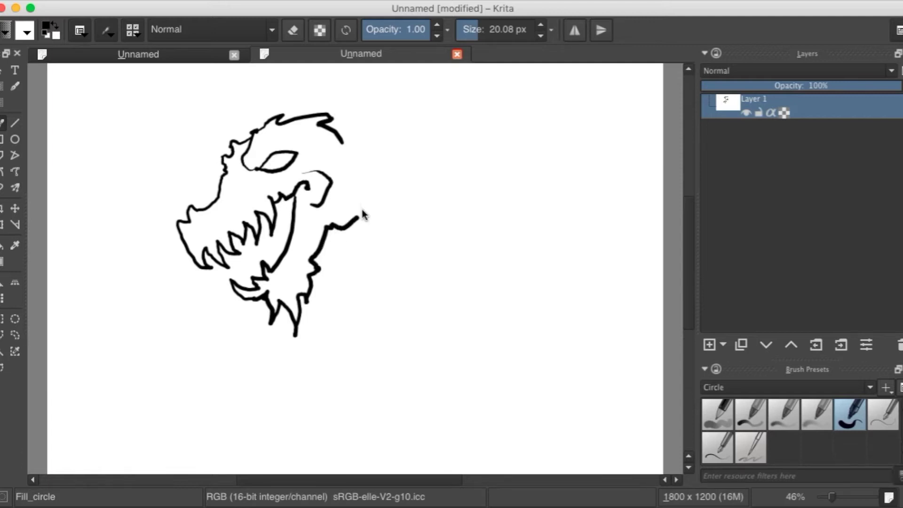
Draw the spiky crest outline from the brow over the top and back of the head.
mouse_move(237, 142)
left_mouse_down()
mouse_move(254, 96)
mouse_move(259, 105)
mouse_move(302, 72)
mouse_move(292, 98)
mouse_move(330, 79)
mouse_move(356, 93)
left_mouse_up()
left_click_drag(415, 101, 404, 105)
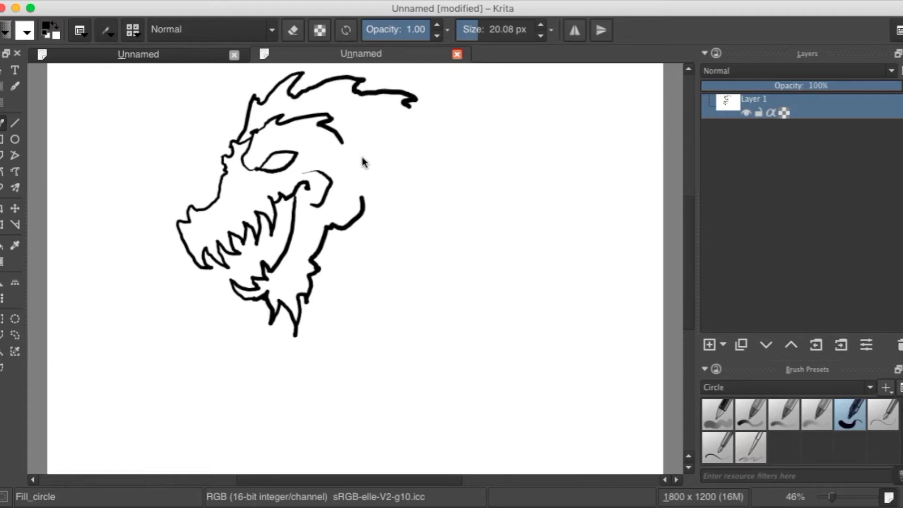
Draw the three-pointed webbed ear fin behind the eye, with inner rib lines and small creases at its base.
mouse_move(336, 145)
left_mouse_down()
mouse_move(415, 122)
mouse_move(399, 140)
mouse_move(422, 162)
mouse_move(402, 182)
mouse_move(408, 214)
mouse_move(335, 169)
left_mouse_up()
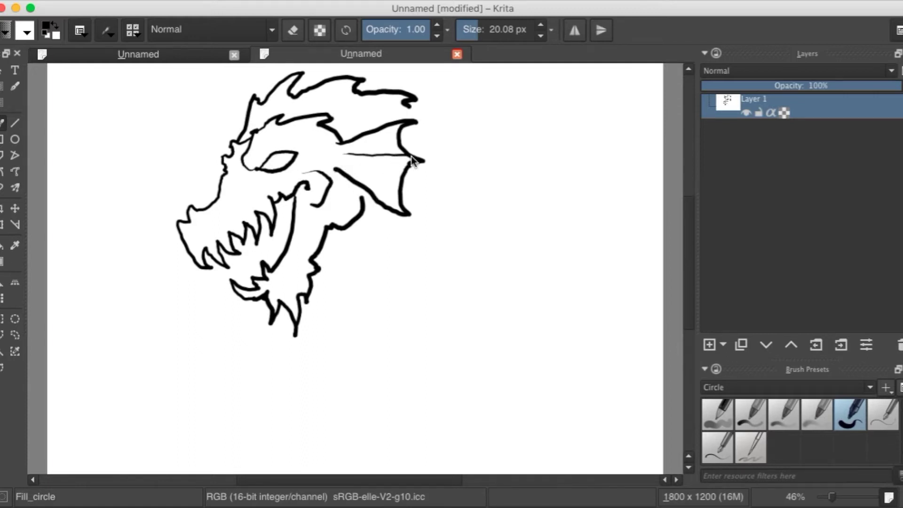
mouse_move(400, 165)
left_mouse_down()
mouse_move(323, 164)
mouse_move(334, 150)
mouse_move(408, 124)
left_mouse_up()
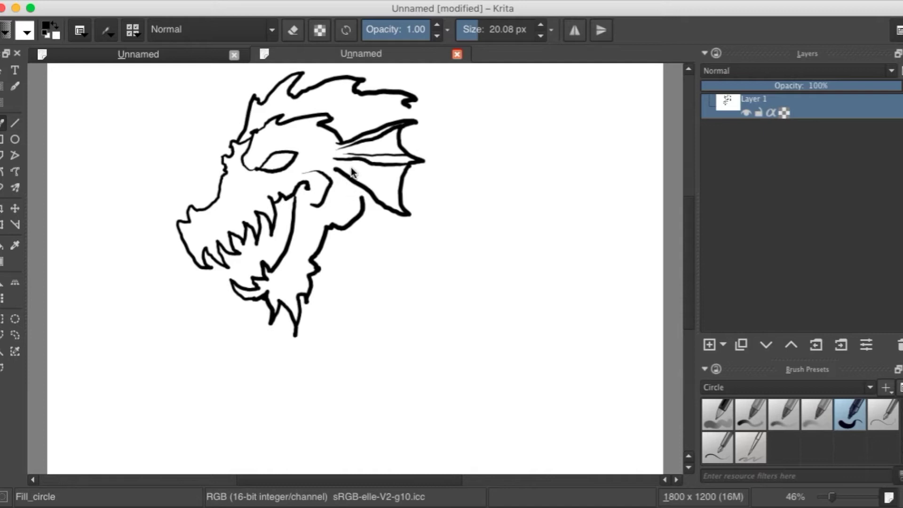
left_click_drag(368, 177, 402, 209)
mouse_move(337, 152)
left_mouse_down()
mouse_move(344, 153)
mouse_move(323, 153)
mouse_move(330, 166)
left_mouse_up()
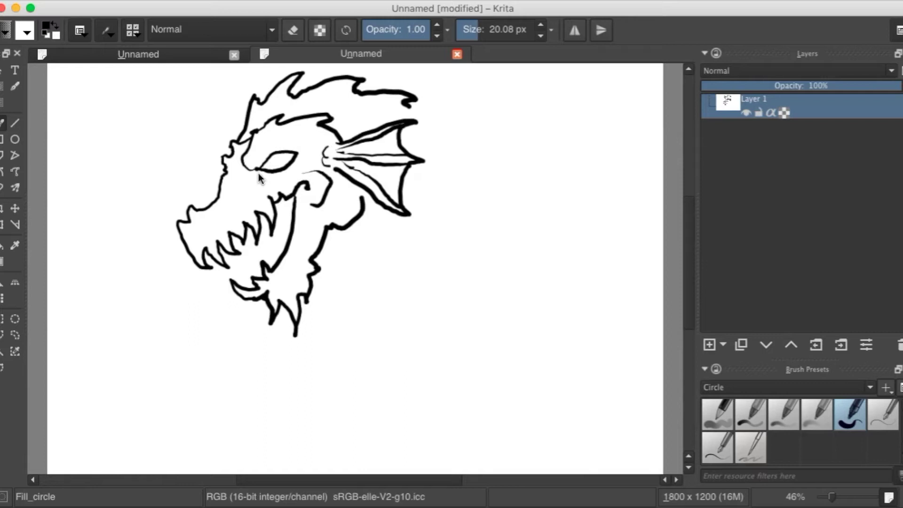
Add eyelid folds around the eye and rounded gum outlines above the upper teeth.
mouse_move(304, 167)
left_mouse_down()
mouse_move(261, 165)
mouse_move(278, 152)
left_mouse_up()
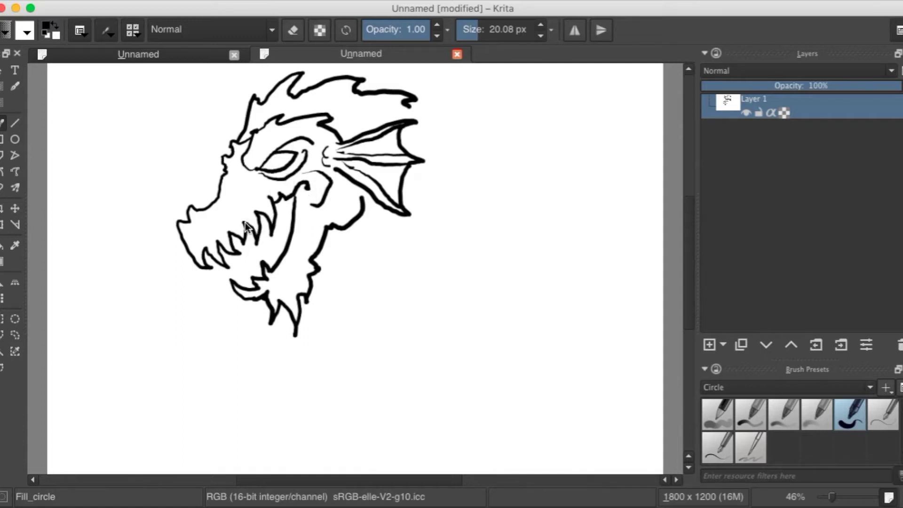
mouse_move(244, 221)
left_mouse_down()
mouse_move(258, 196)
mouse_move(269, 196)
left_mouse_up()
mouse_move(243, 216)
left_mouse_down()
mouse_move(229, 232)
mouse_move(218, 227)
mouse_move(217, 242)
mouse_move(211, 237)
mouse_move(206, 250)
mouse_move(196, 241)
mouse_move(193, 269)
left_mouse_up()
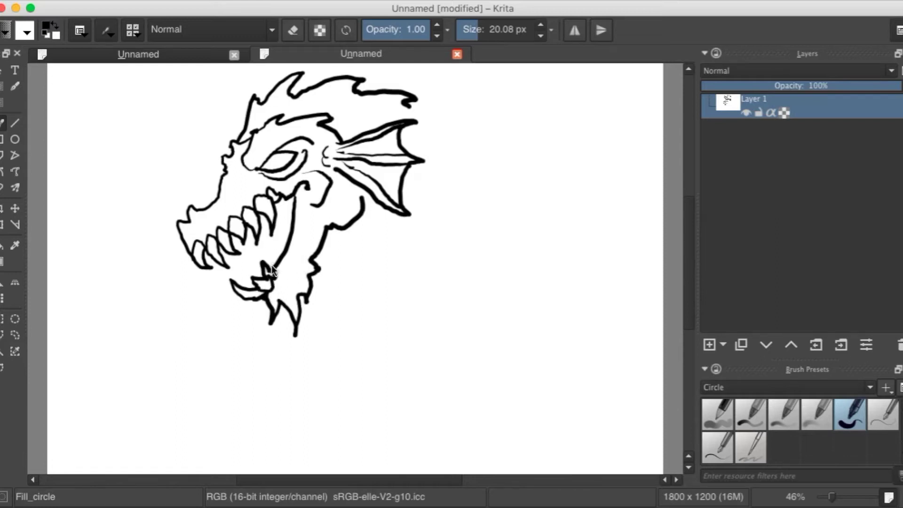
Add pointed lower teeth along the jaw and fill the mouth interior between the teeth with black.
left_click_drag(269, 247, 281, 256)
left_click_drag(288, 224, 288, 239)
mouse_move(207, 259)
left_mouse_down()
mouse_move(238, 268)
mouse_move(221, 257)
mouse_move(228, 262)
mouse_move(247, 252)
mouse_move(231, 246)
mouse_move(235, 235)
left_mouse_up()
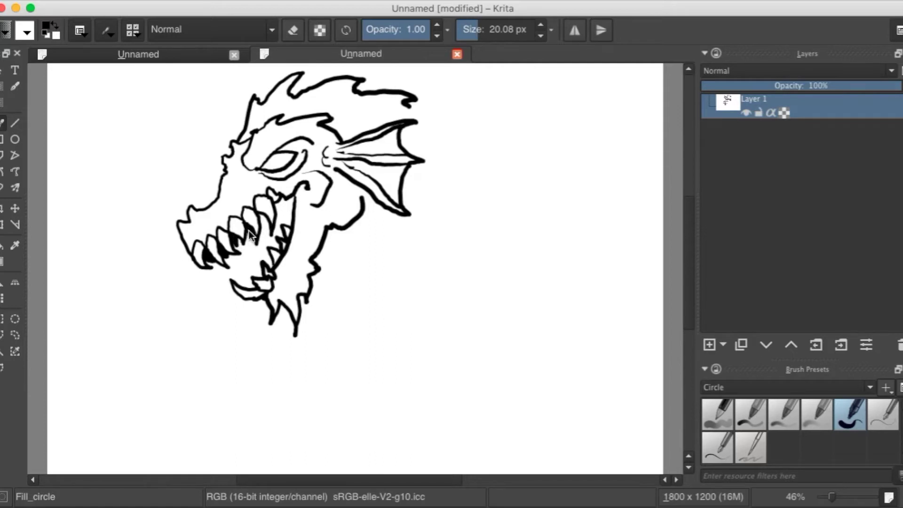
mouse_move(258, 219)
left_mouse_down()
mouse_move(263, 225)
mouse_move(261, 214)
left_mouse_up()
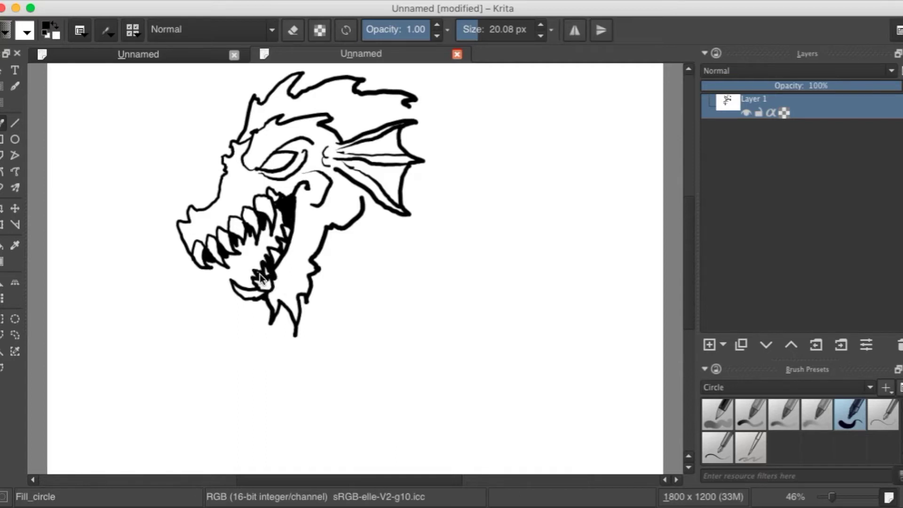
mouse_move(254, 287)
left_mouse_down()
mouse_move(239, 277)
mouse_move(251, 291)
left_mouse_up()
left_click_drag(282, 231, 288, 241)
Draw the nostril and a pointed nose horn, and undo the stray marks inside the horn.
left_click_drag(211, 222, 218, 213)
mouse_move(219, 206)
left_mouse_down()
mouse_move(200, 240)
mouse_move(188, 220)
mouse_move(199, 234)
mouse_move(187, 237)
mouse_move(189, 207)
mouse_move(168, 184)
mouse_move(175, 218)
mouse_move(189, 217)
mouse_move(174, 202)
left_mouse_up()
left_click(180, 200)
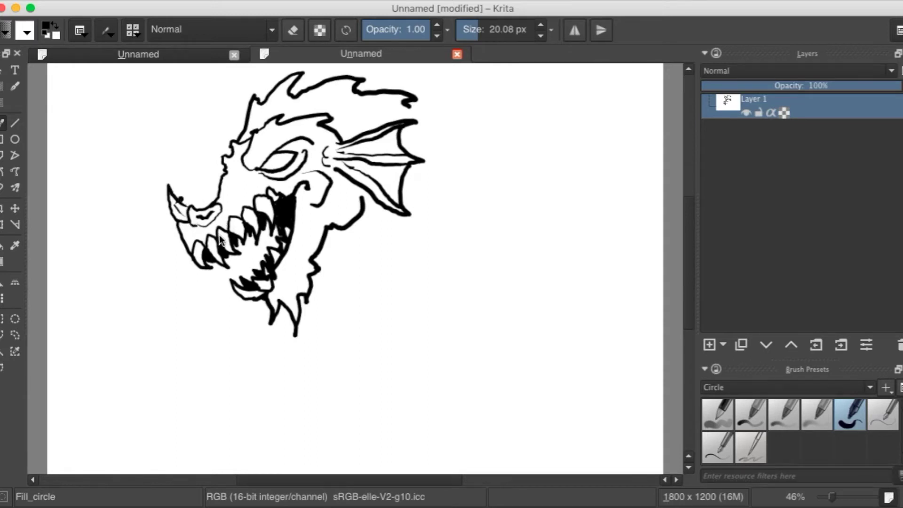
left_click(95, 1)
left_click(104, 9)
left_click(100, 1)
left_click(109, 9)
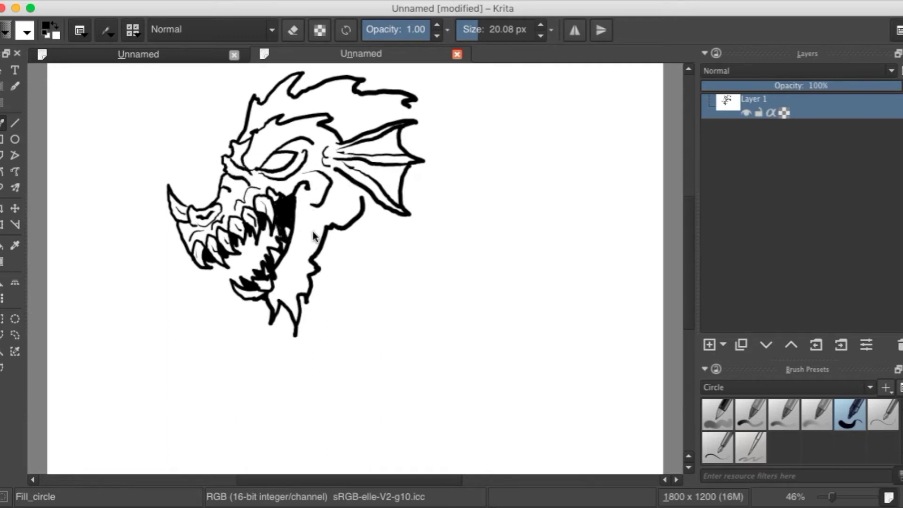
Add cheek and jaw creases, and draw the throat line and the spiked back-of-neck outline down from the crest.
mouse_move(298, 256)
left_mouse_down()
mouse_move(280, 276)
mouse_move(293, 283)
mouse_move(316, 223)
mouse_move(330, 210)
mouse_move(342, 220)
mouse_move(336, 187)
left_mouse_up()
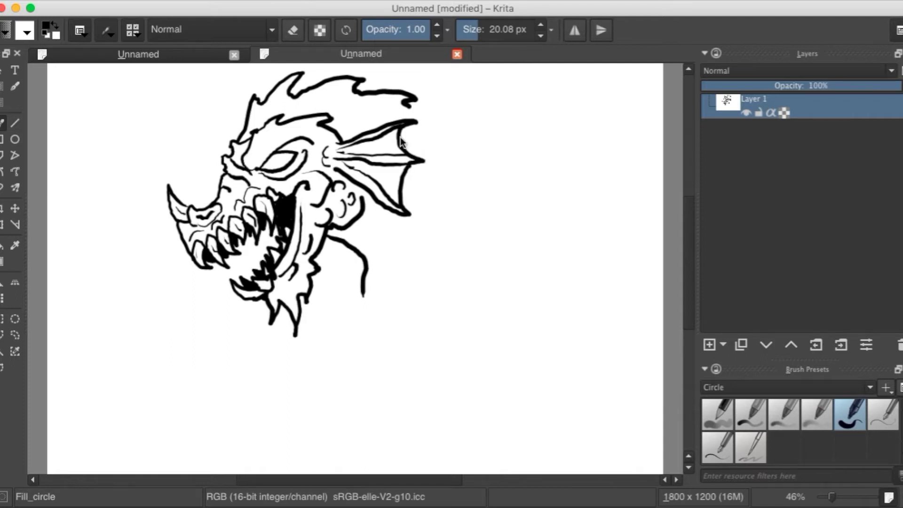
mouse_move(396, 112)
left_mouse_down()
mouse_move(390, 119)
mouse_move(443, 176)
mouse_move(436, 190)
mouse_move(443, 203)
left_mouse_up()
left_click_drag(468, 267, 468, 275)
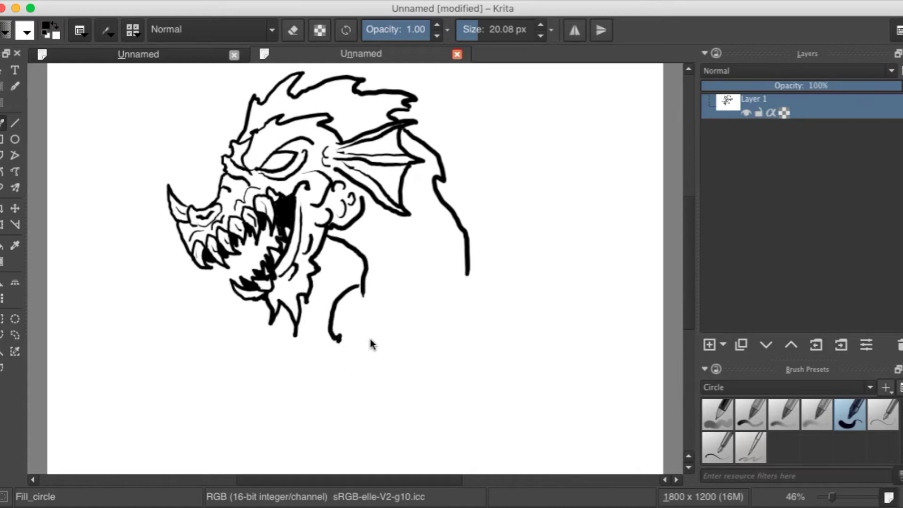
Draw the front leg below the throat, ending in a large foot with three curved claws.
mouse_move(371, 408)
left_mouse_down()
mouse_move(411, 407)
mouse_move(415, 440)
mouse_move(408, 444)
mouse_move(401, 424)
mouse_move(390, 437)
mouse_move(377, 433)
mouse_move(363, 412)
mouse_move(374, 444)
mouse_move(357, 457)
mouse_move(354, 443)
mouse_move(337, 446)
mouse_move(273, 404)
left_mouse_up()
mouse_move(281, 451)
left_mouse_down()
mouse_move(324, 427)
mouse_move(329, 435)
left_mouse_up()
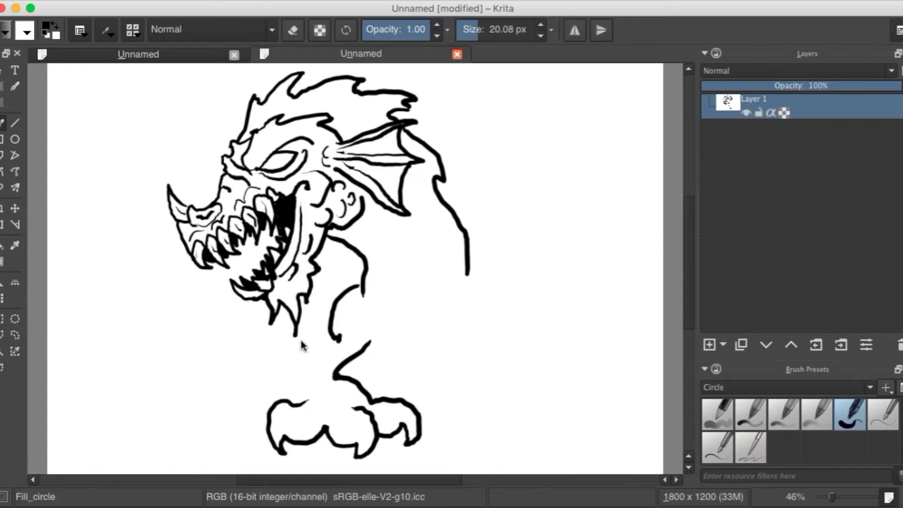
mouse_move(342, 338)
left_mouse_down()
mouse_move(310, 353)
mouse_move(298, 405)
mouse_move(309, 401)
left_mouse_up()
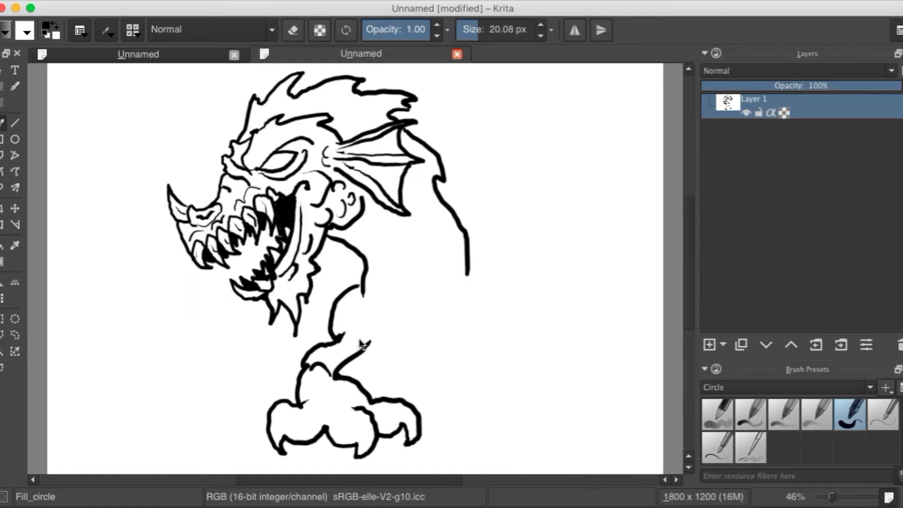
mouse_move(369, 361)
left_mouse_down()
mouse_move(394, 342)
mouse_move(387, 328)
left_mouse_up()
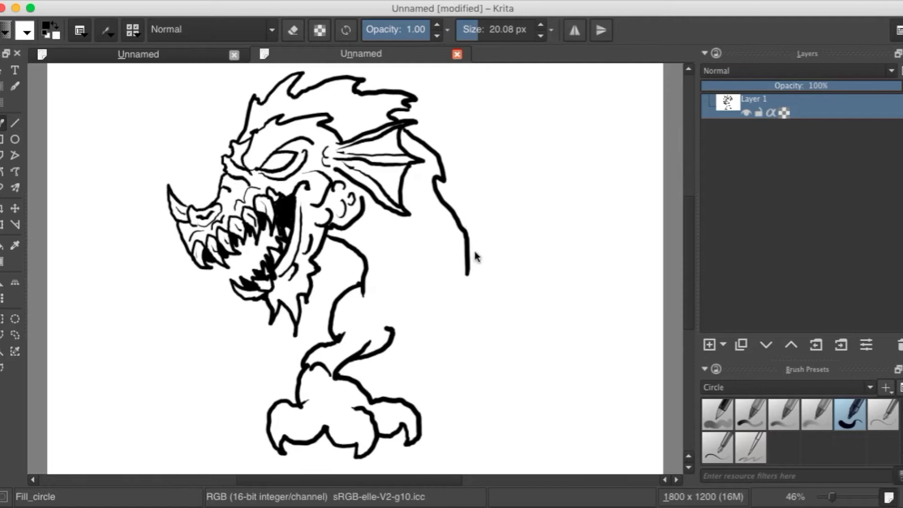
Draw the shoulder fold at the base of the neck and add inner contour lines to the neck and head crest.
mouse_move(388, 254)
left_mouse_down()
mouse_move(409, 288)
mouse_move(453, 278)
left_mouse_up()
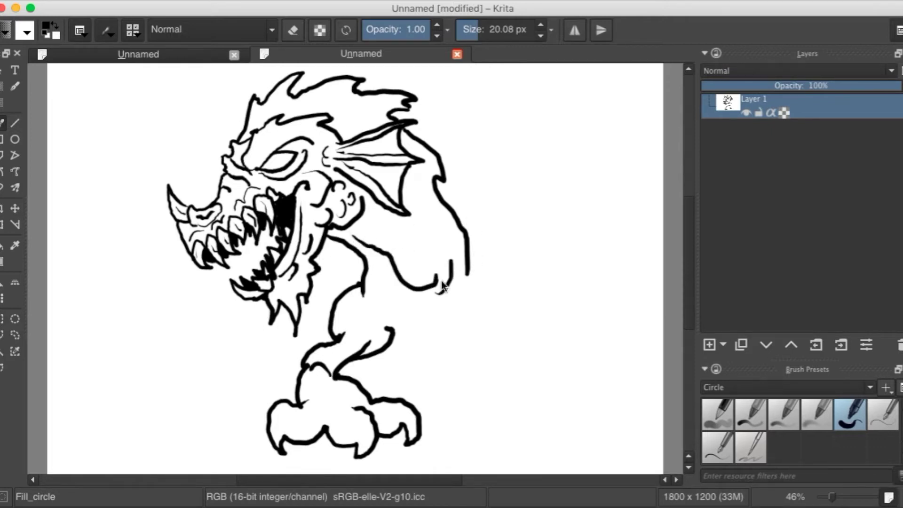
left_click_drag(402, 292, 378, 285)
left_click_drag(421, 178, 445, 181)
mouse_move(270, 114)
left_mouse_down()
mouse_move(289, 99)
mouse_move(360, 99)
mouse_move(347, 104)
mouse_move(395, 118)
left_mouse_up()
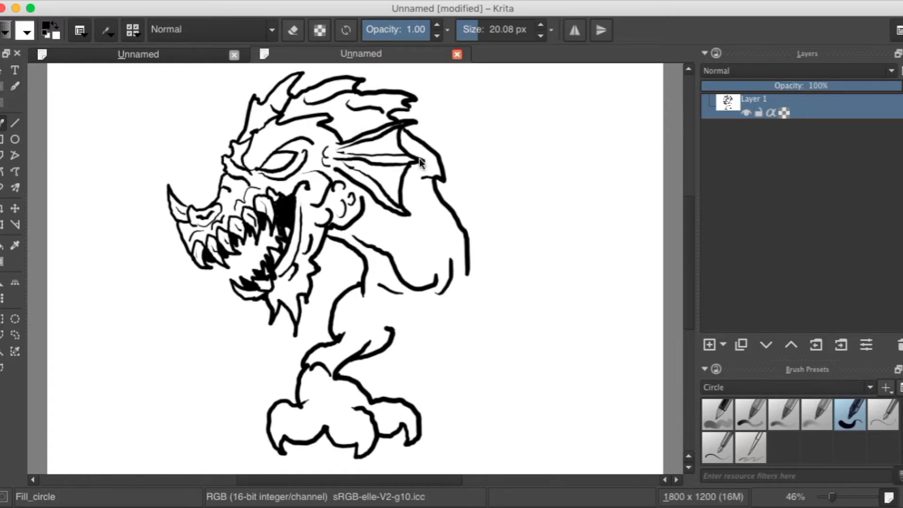
mouse_move(425, 197)
left_mouse_down()
mouse_move(433, 229)
mouse_move(421, 266)
left_mouse_up()
left_click_drag(448, 220, 436, 247)
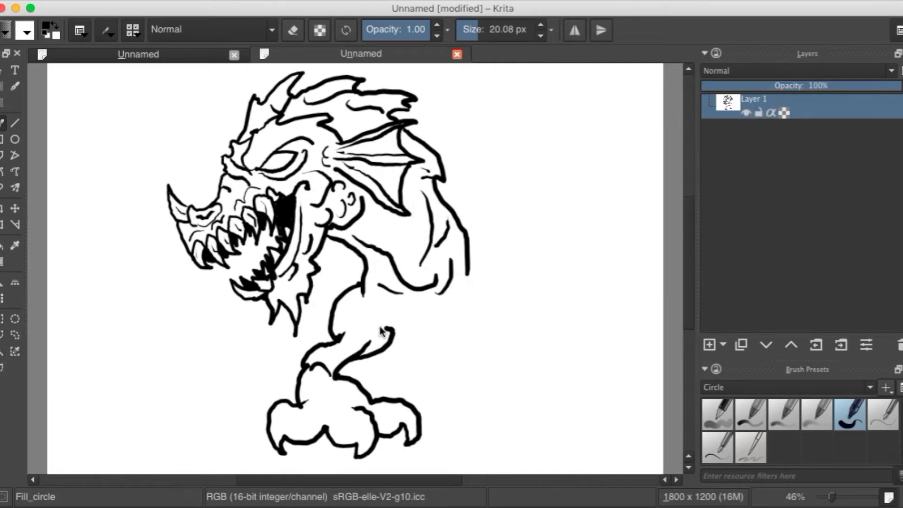
Add a fold line beside the front leg's elbow and erase the unwanted marks inside the forearm.
left_click_drag(330, 324, 308, 362)
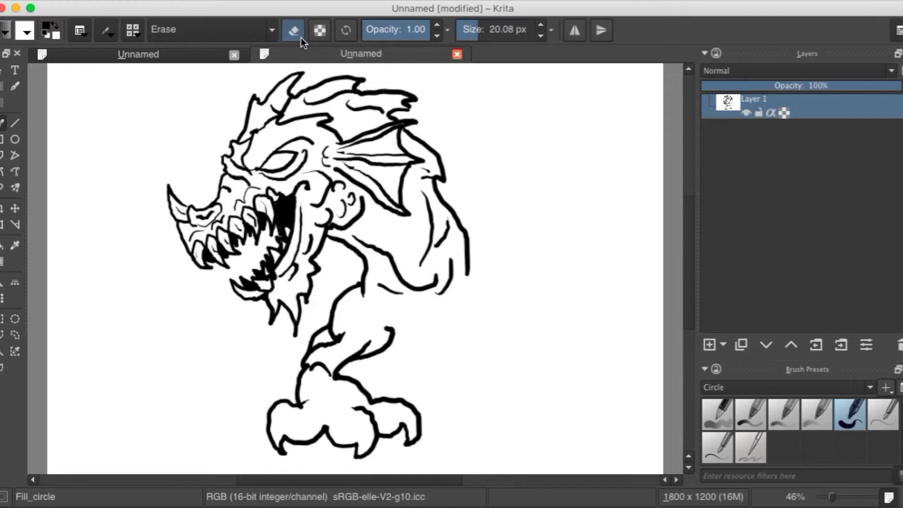
left_click_drag(326, 349, 318, 350)
left_click(300, 30)
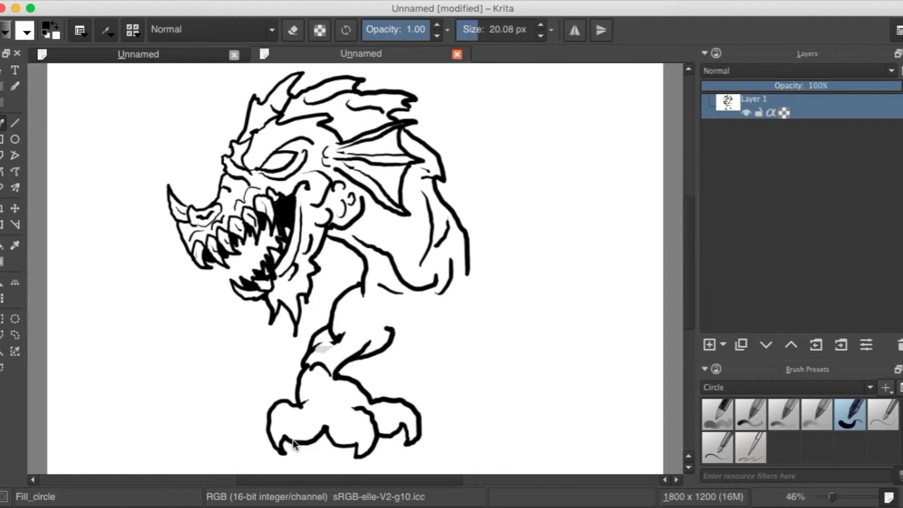
Outline the claws on the front foot and add knuckle and wrinkle lines to its toes and ankle.
left_click_drag(275, 417, 284, 449)
left_click_drag(364, 422, 359, 452)
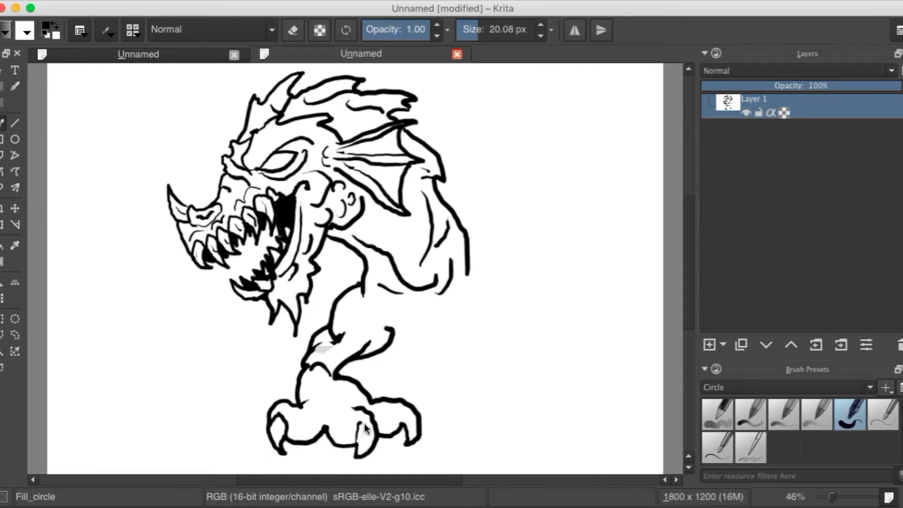
mouse_move(398, 414)
left_mouse_down()
mouse_move(414, 418)
mouse_move(409, 432)
left_mouse_up()
mouse_move(326, 421)
left_mouse_down()
mouse_move(339, 403)
mouse_move(351, 414)
mouse_move(306, 407)
mouse_move(314, 431)
mouse_move(292, 416)
mouse_move(297, 443)
left_mouse_up()
left_click_drag(346, 412, 343, 434)
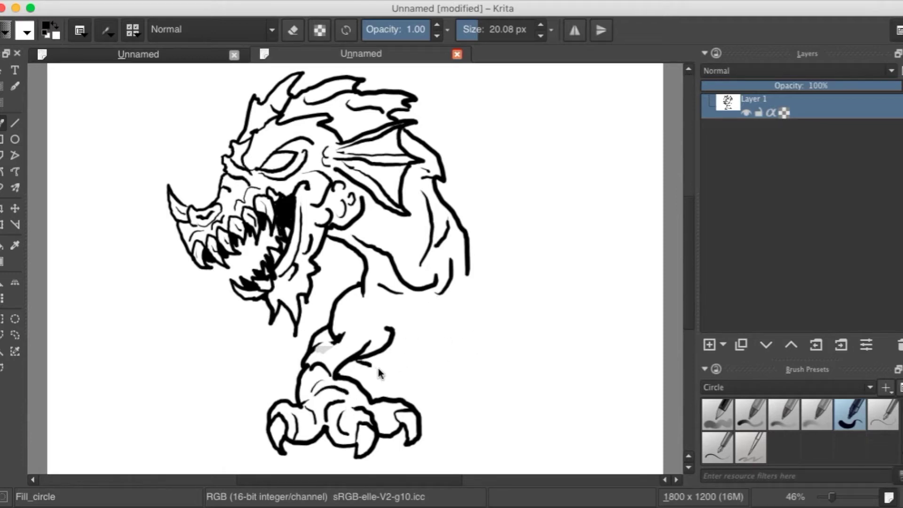
Draw the rounded belly and haunch, and continue into the hind leg with its clawed foot.
left_click_drag(418, 389, 450, 371)
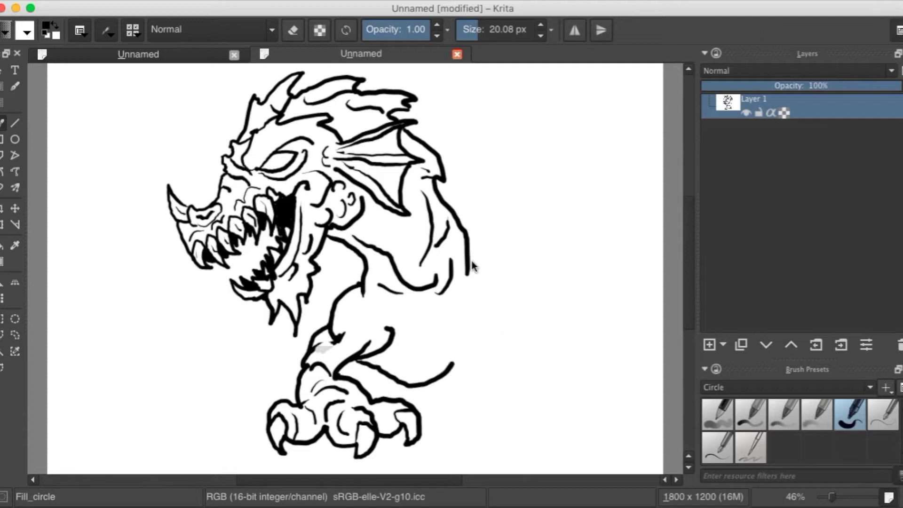
mouse_move(473, 266)
left_mouse_down()
mouse_move(494, 282)
mouse_move(503, 319)
mouse_move(476, 347)
mouse_move(477, 319)
mouse_move(452, 368)
left_mouse_up()
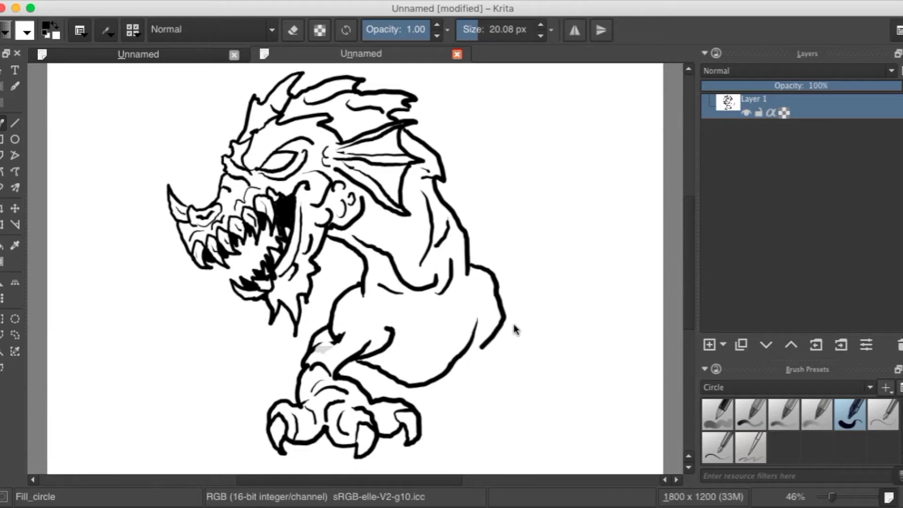
mouse_move(484, 347)
left_mouse_down()
mouse_move(496, 385)
mouse_move(553, 375)
mouse_move(570, 391)
mouse_move(570, 423)
mouse_move(561, 406)
mouse_move(540, 435)
mouse_move(541, 414)
mouse_move(515, 449)
mouse_move(515, 429)
mouse_move(493, 438)
mouse_move(458, 410)
mouse_move(444, 406)
mouse_move(440, 428)
mouse_move(423, 385)
mouse_move(454, 373)
left_mouse_up()
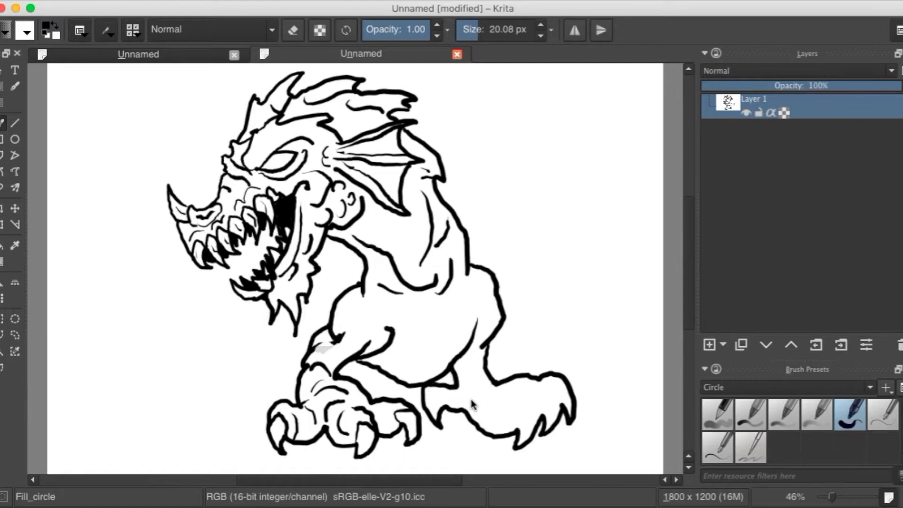
Define the hind foot's claws and toes, and add wrinkle lines around its ankle.
mouse_move(472, 390)
left_mouse_down()
mouse_move(530, 396)
mouse_move(541, 432)
left_mouse_up()
mouse_move(534, 387)
left_mouse_down()
mouse_move(567, 407)
mouse_move(570, 396)
mouse_move(560, 405)
mouse_move(549, 395)
mouse_move(539, 419)
mouse_move(530, 410)
mouse_move(516, 448)
left_mouse_up()
mouse_move(486, 400)
left_mouse_down()
mouse_move(483, 427)
mouse_move(488, 418)
mouse_move(495, 433)
mouse_move(446, 407)
mouse_move(441, 418)
mouse_move(428, 393)
mouse_move(435, 405)
mouse_move(464, 399)
mouse_move(480, 366)
mouse_move(489, 376)
mouse_move(473, 404)
left_mouse_up()
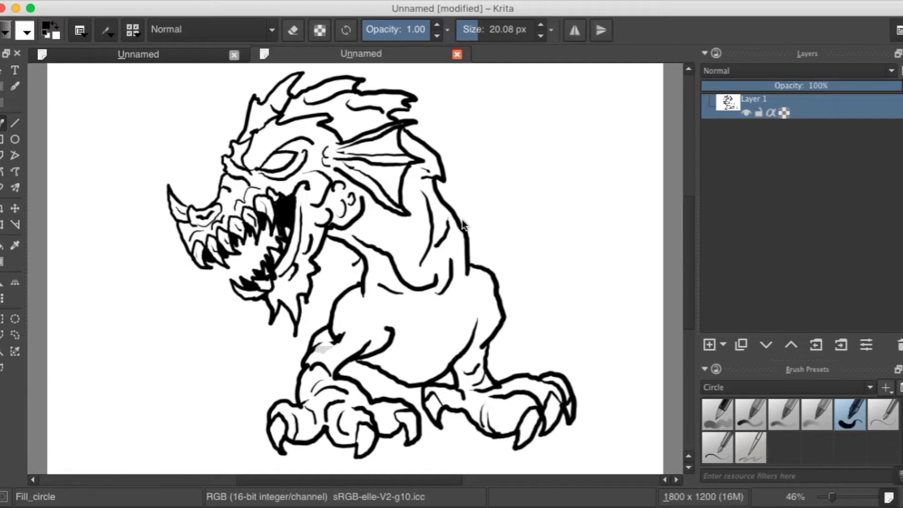
Draw a large tail rising behind the back, curling over to a spiked tip and returning to the hind foot.
mouse_move(455, 211)
left_mouse_down()
mouse_move(474, 178)
mouse_move(493, 97)
mouse_move(530, 75)
mouse_move(588, 70)
mouse_move(616, 89)
mouse_move(607, 97)
mouse_move(602, 144)
mouse_move(594, 116)
mouse_move(579, 176)
left_mouse_up()
mouse_move(572, 291)
left_mouse_down()
mouse_move(531, 348)
mouse_move(499, 373)
left_mouse_up()
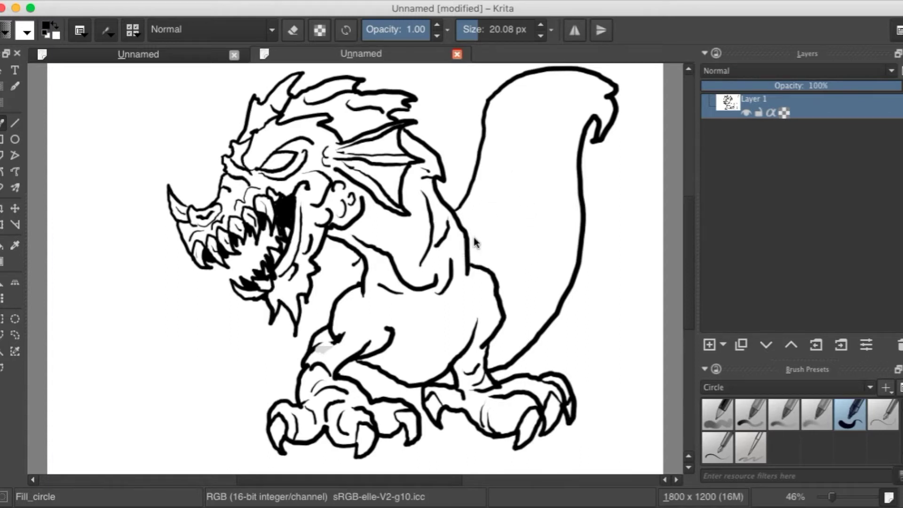
Draw the inner edge of the tall raised wing behind the back and add long curved fold lines across its membrane.
mouse_move(488, 214)
left_mouse_down()
mouse_move(524, 101)
mouse_move(570, 88)
mouse_move(589, 119)
mouse_move(605, 97)
mouse_move(596, 118)
left_mouse_up()
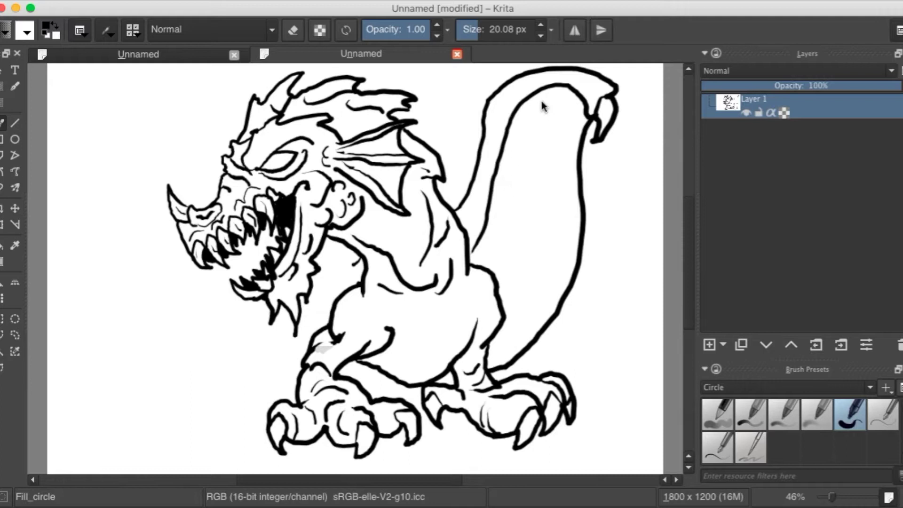
mouse_move(550, 92)
left_mouse_down()
mouse_move(540, 252)
mouse_move(512, 314)
left_mouse_up()
left_click_drag(503, 346, 497, 348)
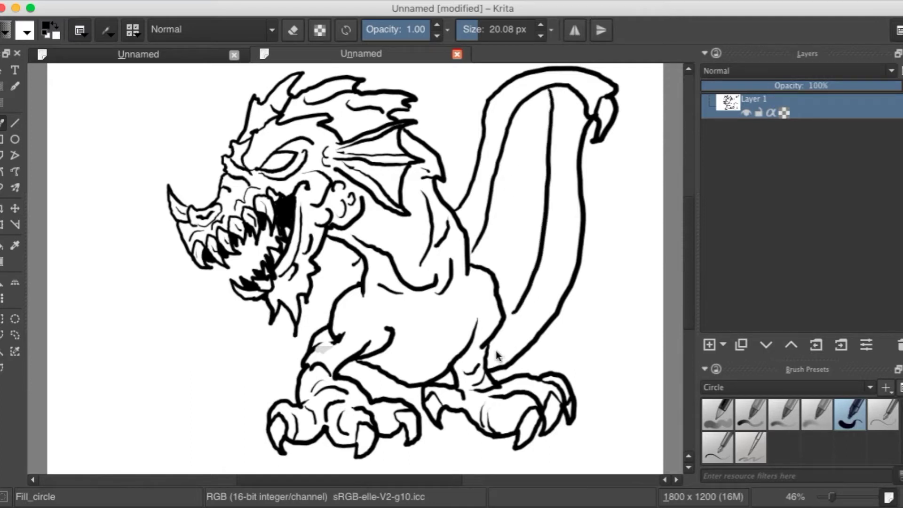
left_click_drag(571, 99, 503, 346)
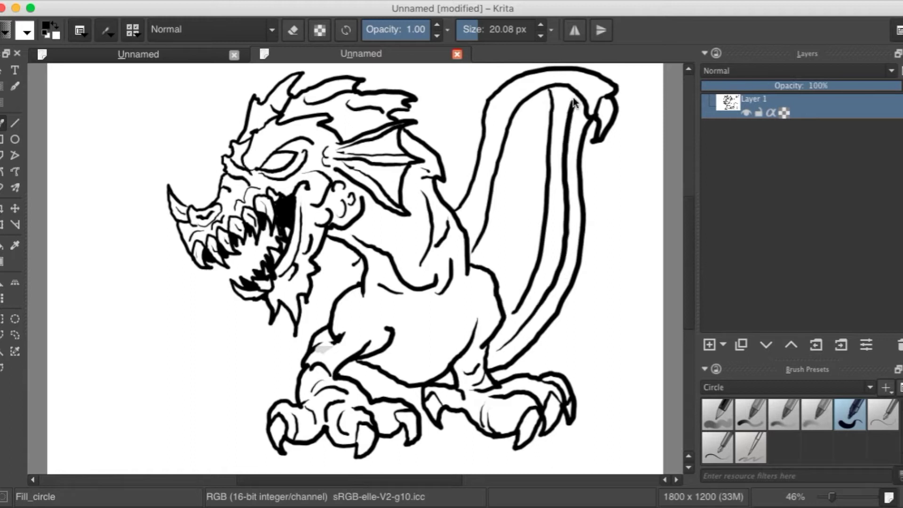
mouse_move(521, 115)
left_mouse_down()
mouse_move(510, 207)
mouse_move(489, 261)
mouse_move(521, 242)
mouse_move(534, 131)
left_mouse_up()
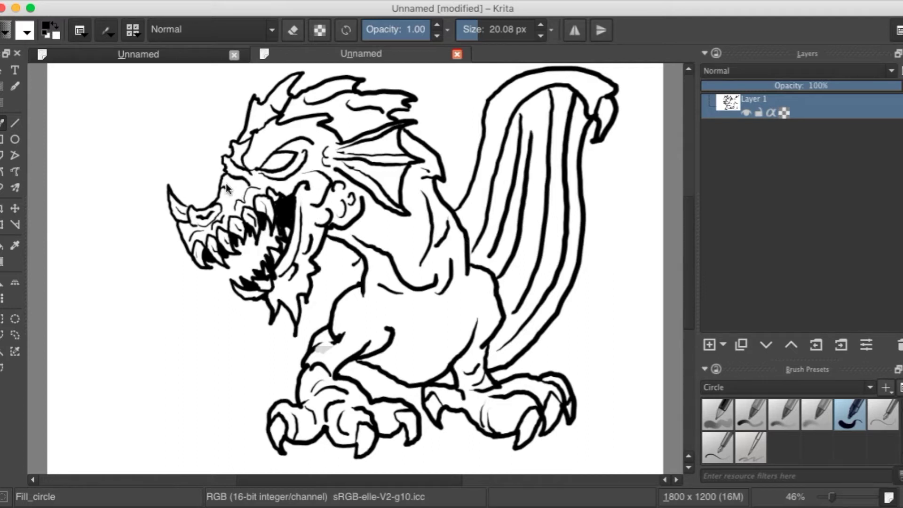
Draw the far wing emerging behind the head, with a clawed curled tip and fold lines along its membrane.
mouse_move(245, 123)
left_mouse_down()
mouse_move(203, 87)
mouse_move(171, 84)
mouse_move(146, 102)
mouse_move(142, 131)
mouse_move(164, 136)
left_mouse_up()
left_click_drag(211, 184, 219, 198)
mouse_move(238, 140)
left_mouse_down()
mouse_move(173, 114)
mouse_move(168, 119)
mouse_move(184, 128)
mouse_move(157, 139)
left_mouse_up()
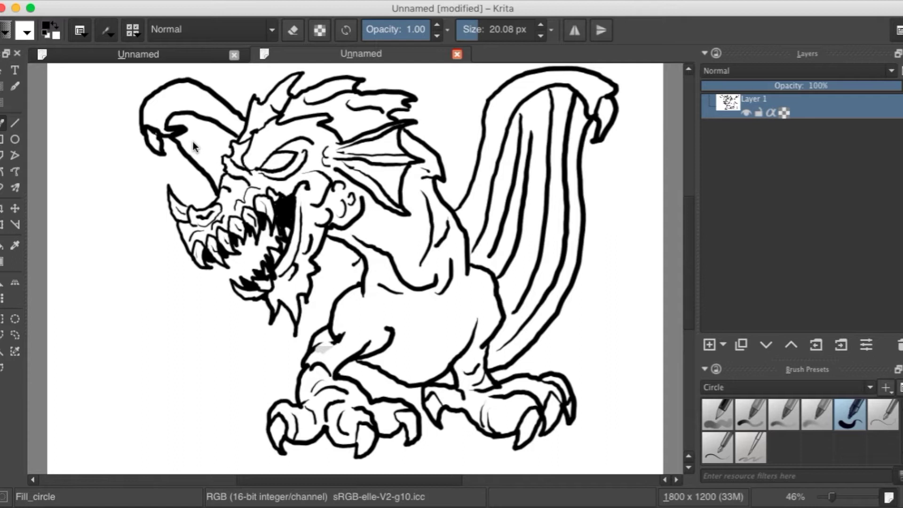
mouse_move(185, 131)
left_mouse_down()
mouse_move(234, 160)
mouse_move(194, 153)
mouse_move(224, 173)
left_mouse_up()
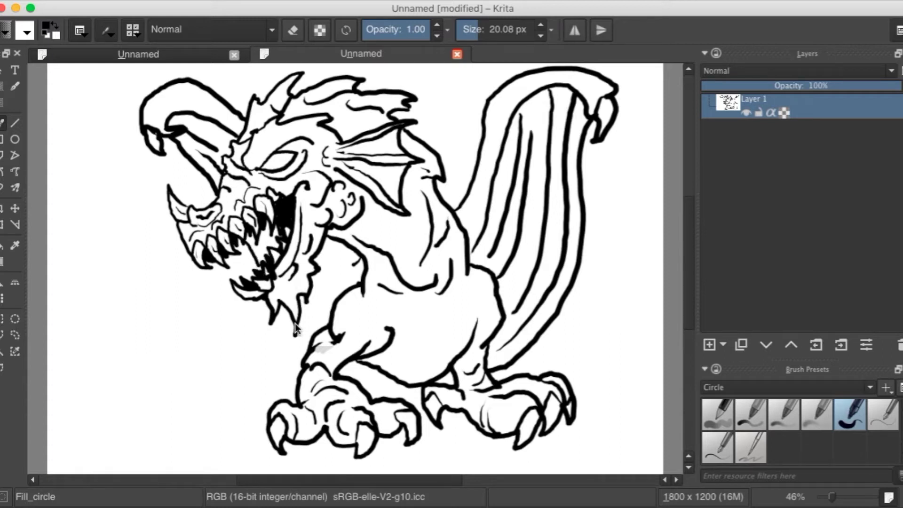
Draw a long pointed membrane hanging below the chin toward the front foot, and add fold lines beneath the neck.
left_click_drag(282, 328, 282, 351)
mouse_move(262, 391)
left_mouse_down()
mouse_move(296, 378)
mouse_move(316, 353)
mouse_move(284, 377)
mouse_move(297, 342)
left_mouse_up()
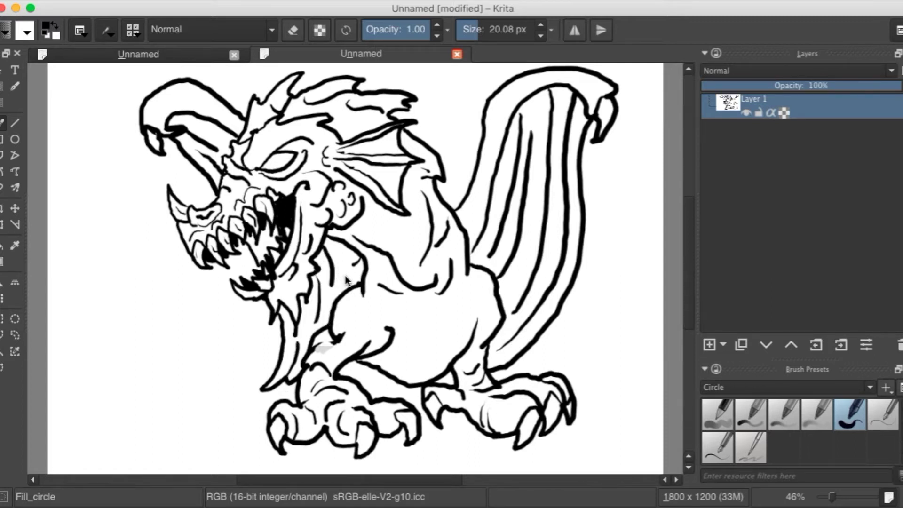
left_click_drag(347, 280, 331, 243)
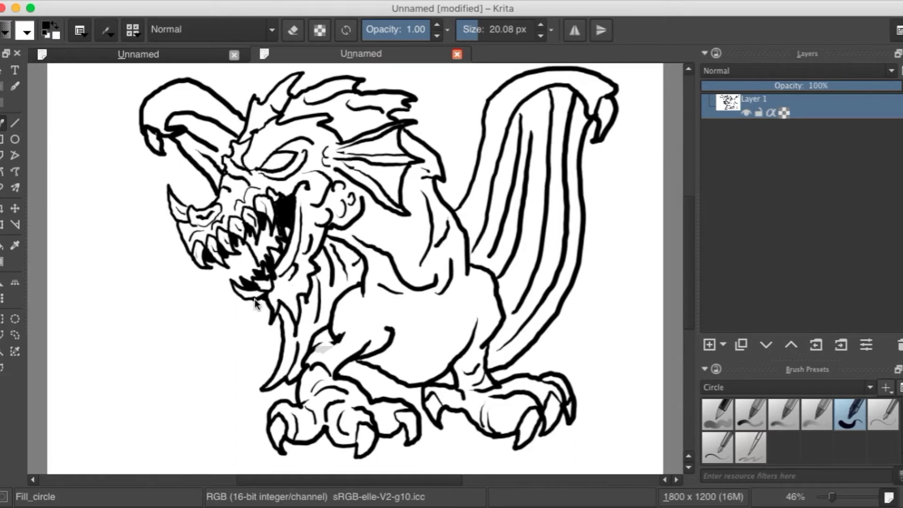
Draw the rounded far leg below the jaw and continue it into a foot with outlined toes and claws.
left_click_drag(246, 309, 238, 353)
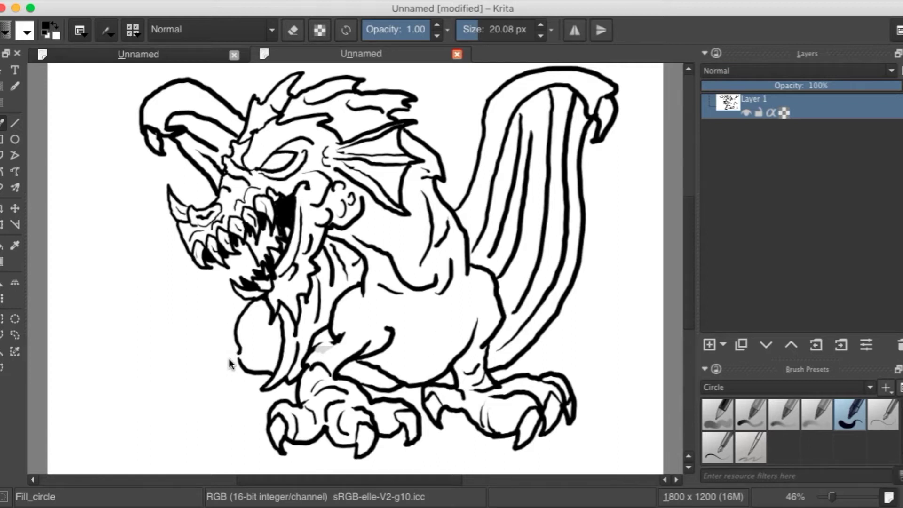
mouse_move(237, 347)
left_mouse_down()
mouse_move(211, 362)
mouse_move(218, 385)
mouse_move(198, 394)
mouse_move(193, 431)
mouse_move(205, 438)
mouse_move(208, 417)
mouse_move(220, 440)
mouse_move(231, 442)
mouse_move(235, 422)
mouse_move(244, 446)
mouse_move(264, 435)
left_mouse_up()
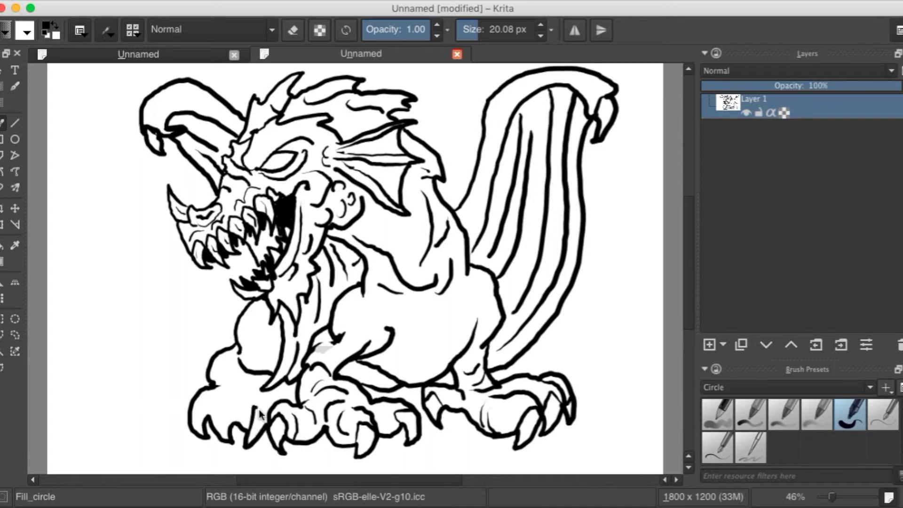
mouse_move(237, 433)
left_mouse_down()
mouse_move(228, 398)
mouse_move(208, 422)
left_mouse_up()
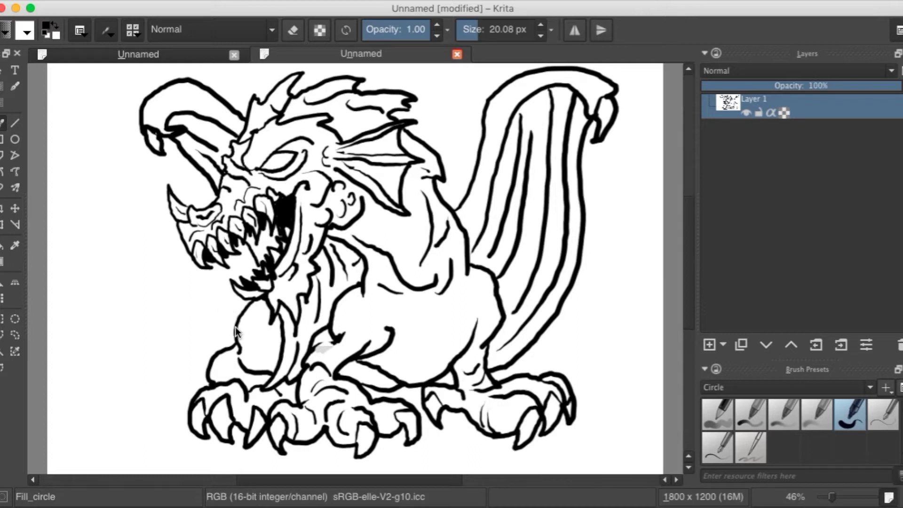
Draw a thick tail curling from the far leg up to a spiked tip beside the snout, with ridge lines along it.
mouse_move(235, 327)
left_mouse_down()
mouse_move(179, 357)
mouse_move(143, 343)
mouse_move(124, 327)
mouse_move(117, 258)
left_mouse_up()
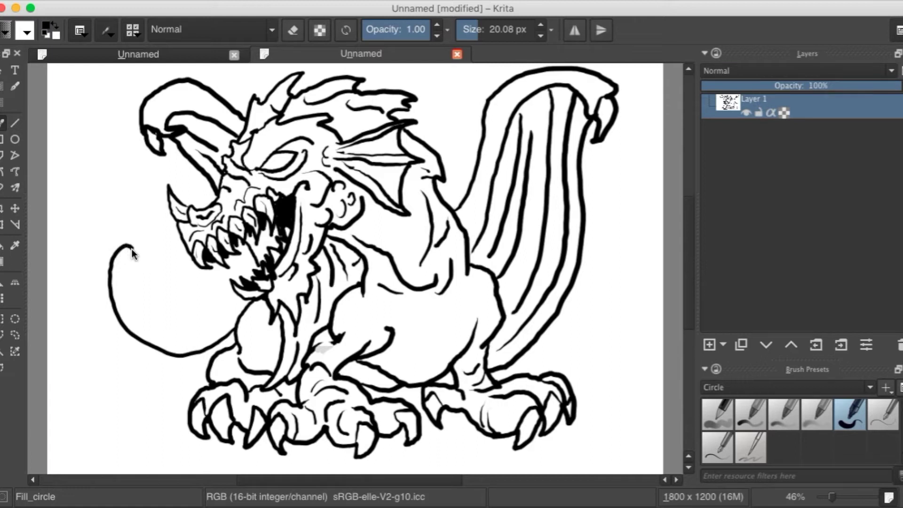
mouse_move(173, 258)
left_mouse_down()
mouse_move(162, 235)
mouse_move(123, 218)
mouse_move(91, 235)
mouse_move(81, 253)
left_mouse_up()
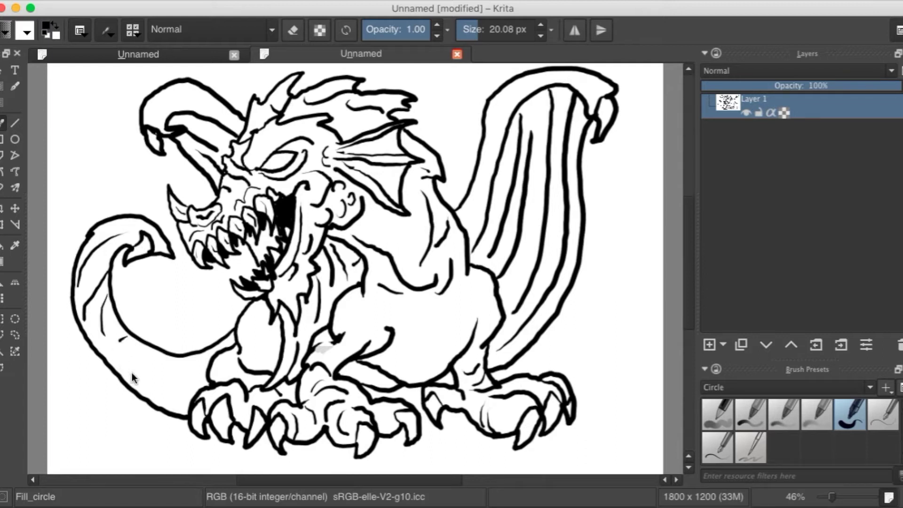
mouse_move(143, 351)
left_mouse_down()
mouse_move(131, 370)
mouse_move(137, 397)
left_mouse_up()
left_click_drag(194, 380, 193, 360)
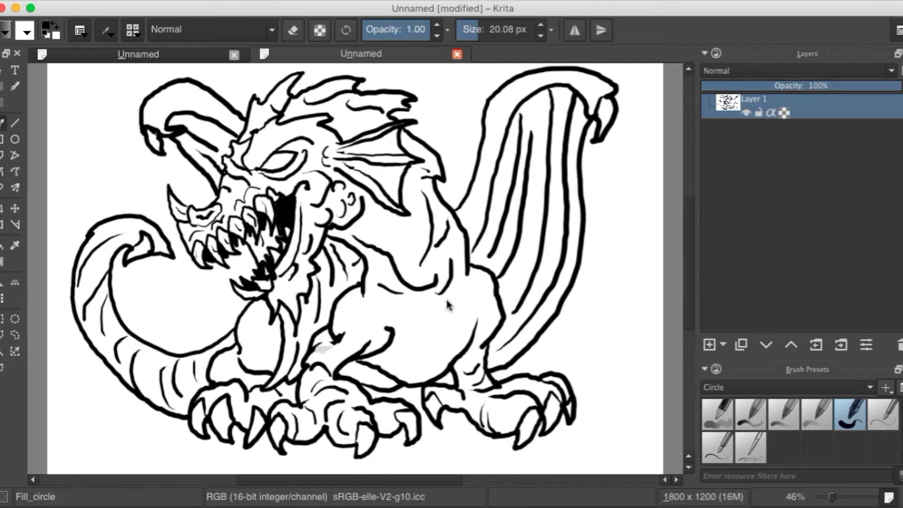
Draw a thin crease down the flank and erase the stray line crossing beneath the belly.
left_click_drag(449, 318, 442, 336)
left_click(293, 32)
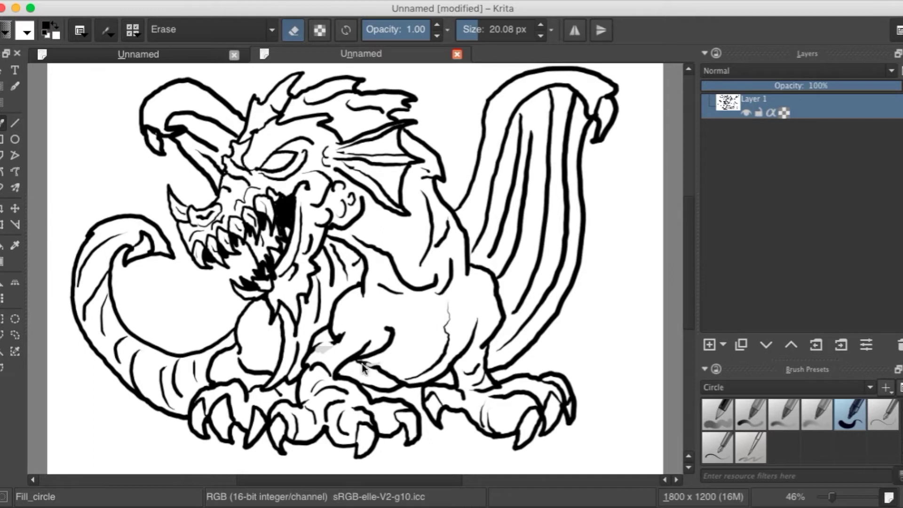
left_click_drag(357, 369, 393, 377)
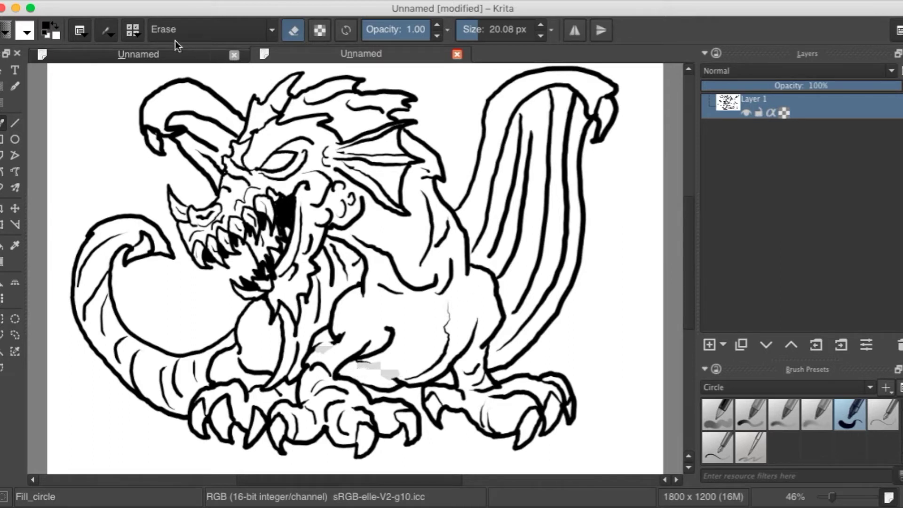
left_click(292, 31)
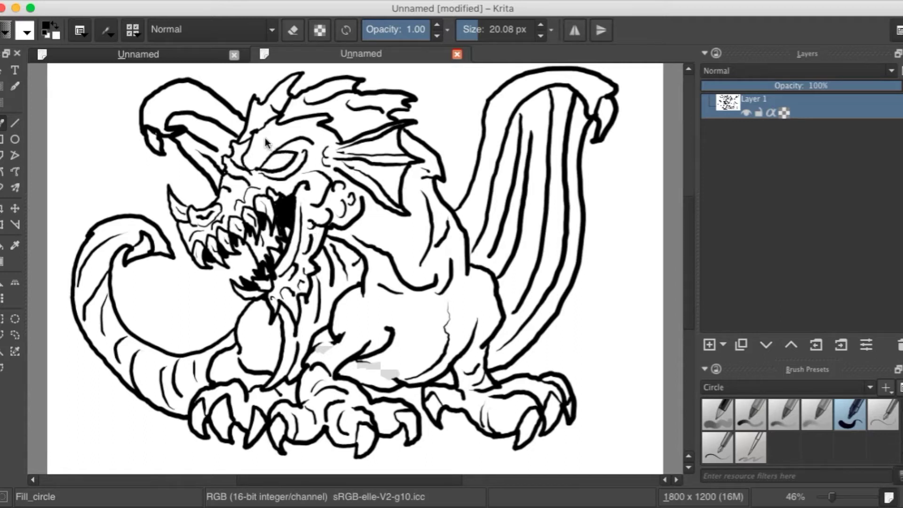
Add small scale bumps to the brow, both wing tips, the haunch and the front shoulder.
mouse_move(262, 152)
left_mouse_down()
mouse_move(263, 141)
mouse_move(300, 126)
left_mouse_up()
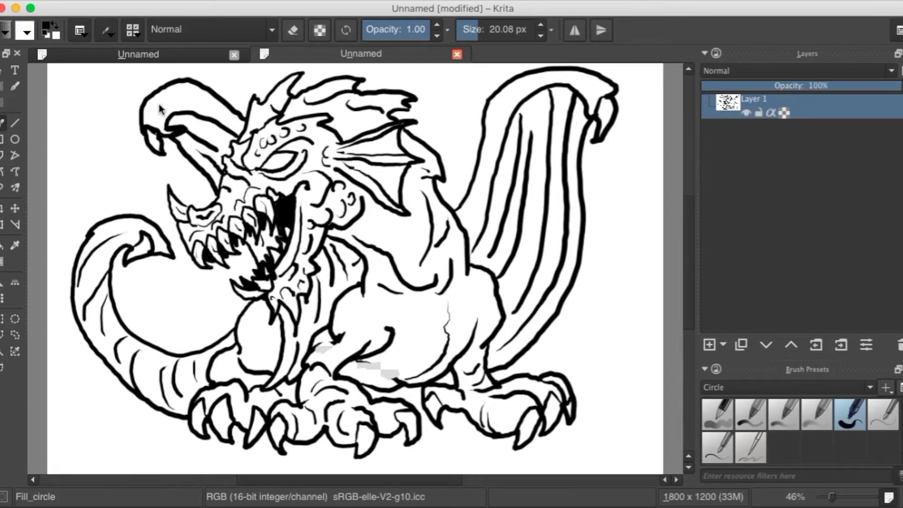
left_click_drag(160, 103, 165, 102)
left_click_drag(595, 86, 596, 88)
mouse_move(467, 302)
left_mouse_down()
mouse_move(465, 313)
mouse_move(469, 299)
left_mouse_up()
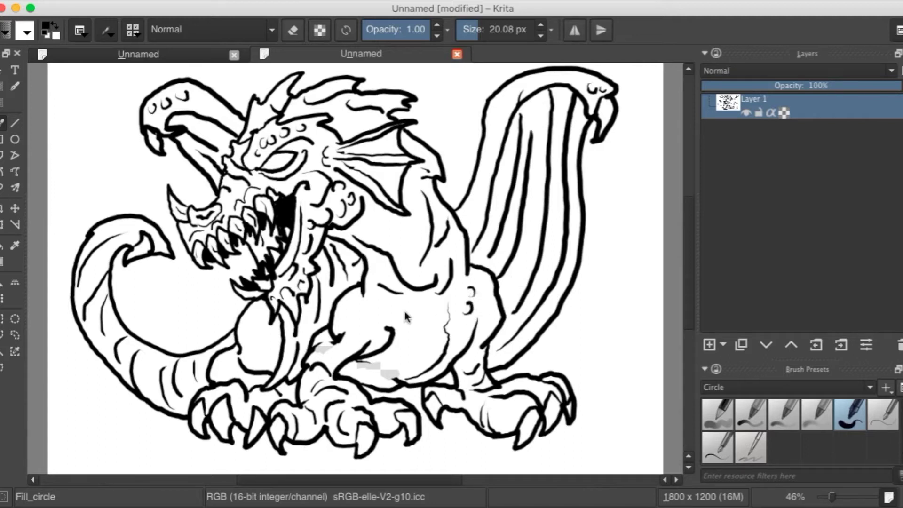
left_click_drag(374, 317, 381, 320)
mouse_move(381, 317)
left_mouse_down()
mouse_move(395, 314)
mouse_move(406, 330)
left_mouse_up()
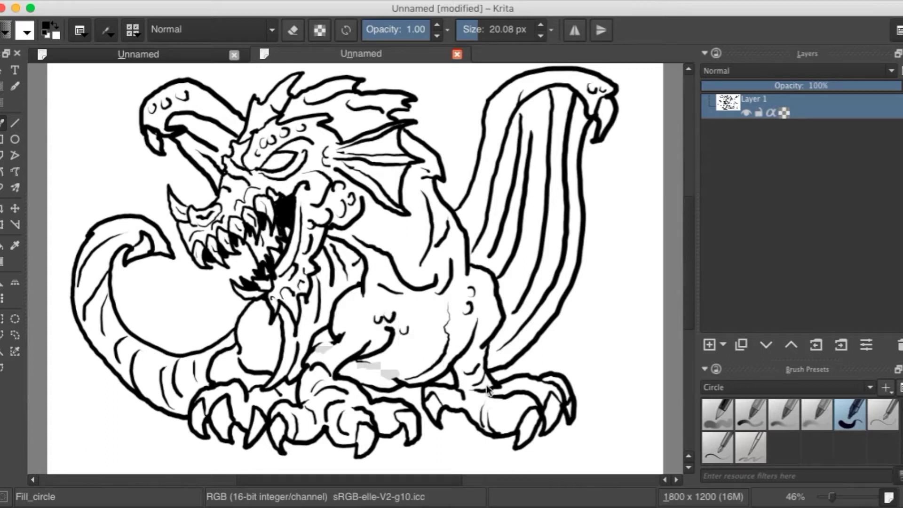
Add detail lines to the claws of the feet and draw a row of scale bumps on the neck.
mouse_move(525, 403)
left_mouse_down()
mouse_move(512, 427)
mouse_move(536, 420)
mouse_move(525, 449)
left_mouse_up()
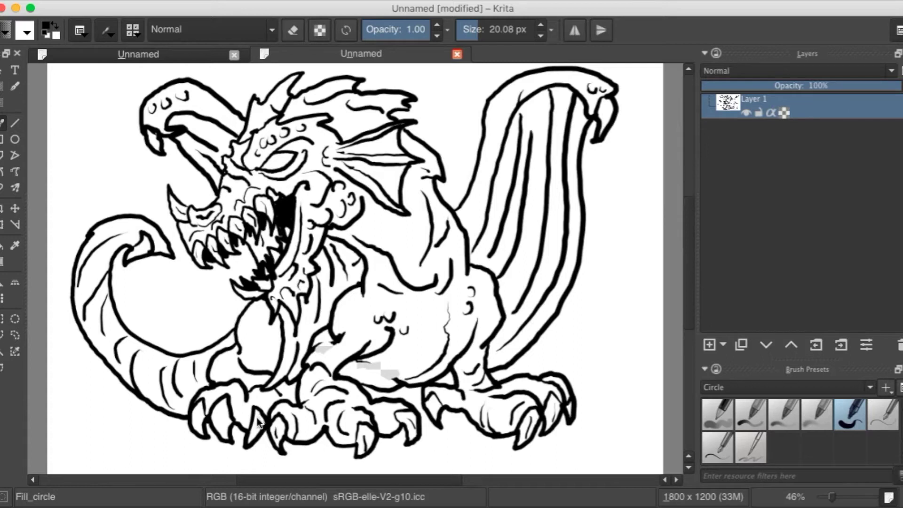
left_click_drag(264, 412, 253, 393)
left_click_drag(384, 232, 411, 236)
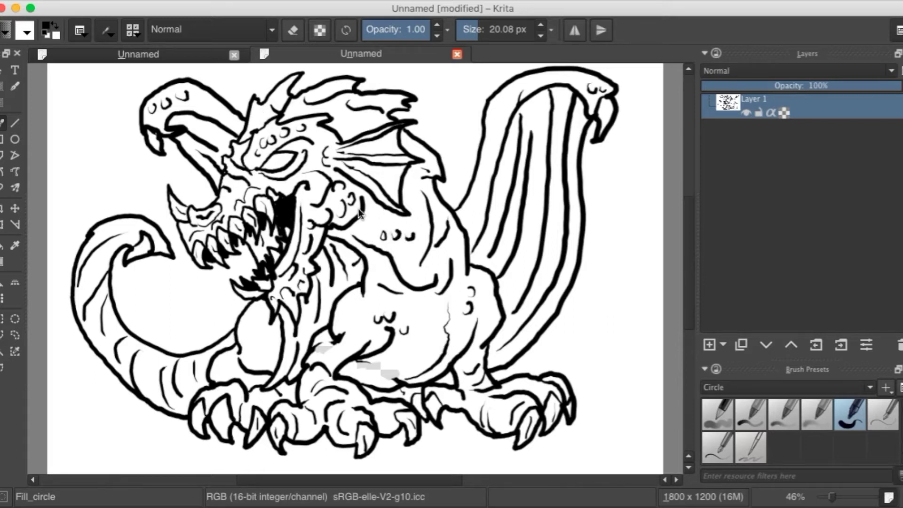
Add short contour and wrinkle lines behind the jaw and along the upper neck below the ear fin.
left_click_drag(365, 214, 373, 204)
left_click_drag(346, 232, 368, 220)
key("e")
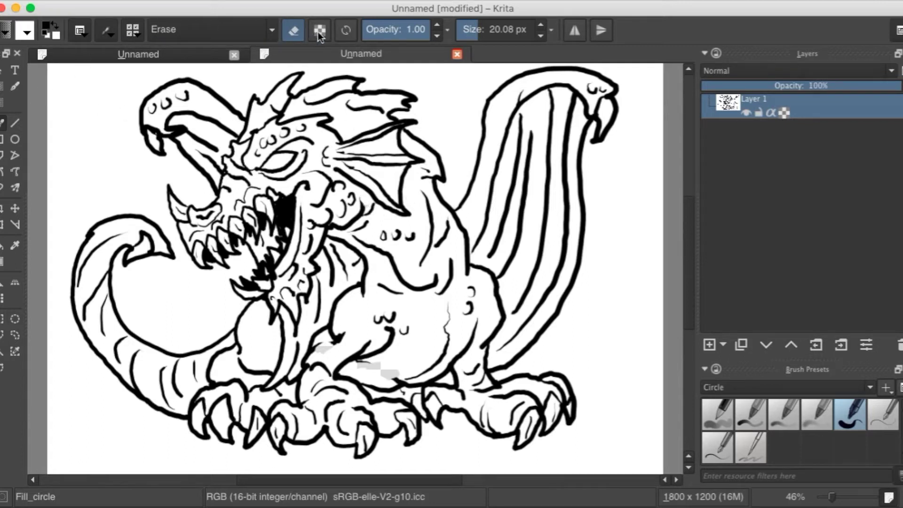
left_click(293, 30)
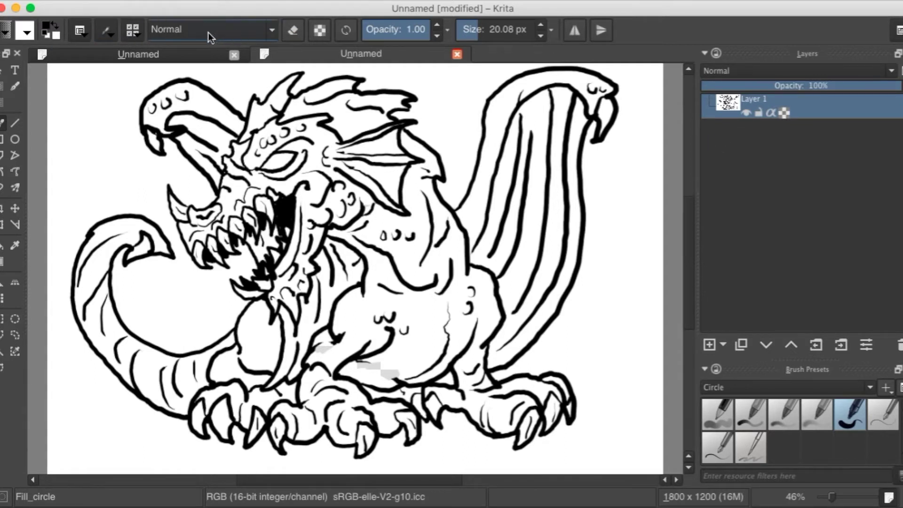
left_click(208, 0)
mouse_move(251, 0)
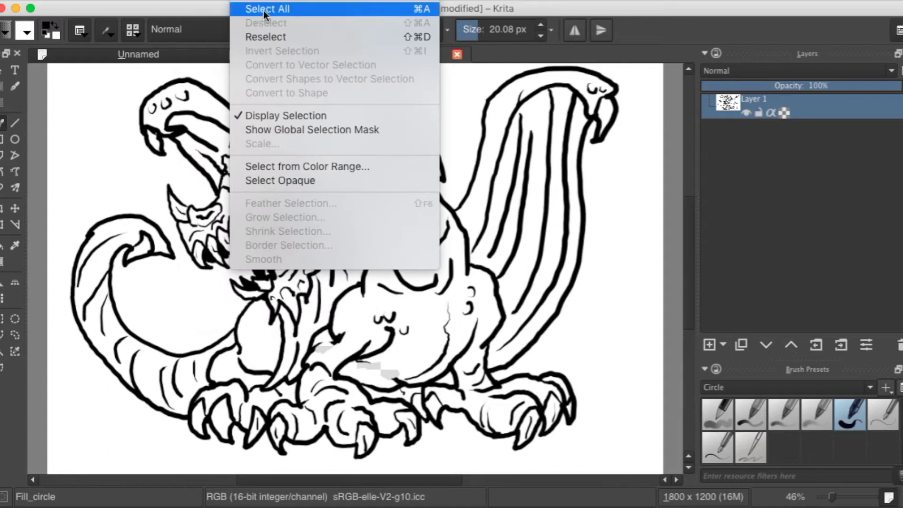
left_click(263, 11)
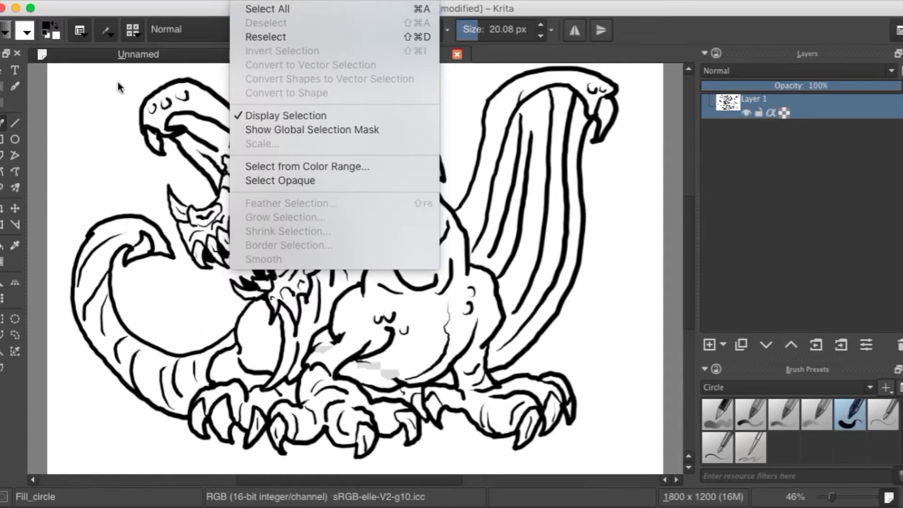
Select the white background around the monster with the contiguous selection tool, and invert the selection.
left_click(1, 353)
left_click(146, 308)
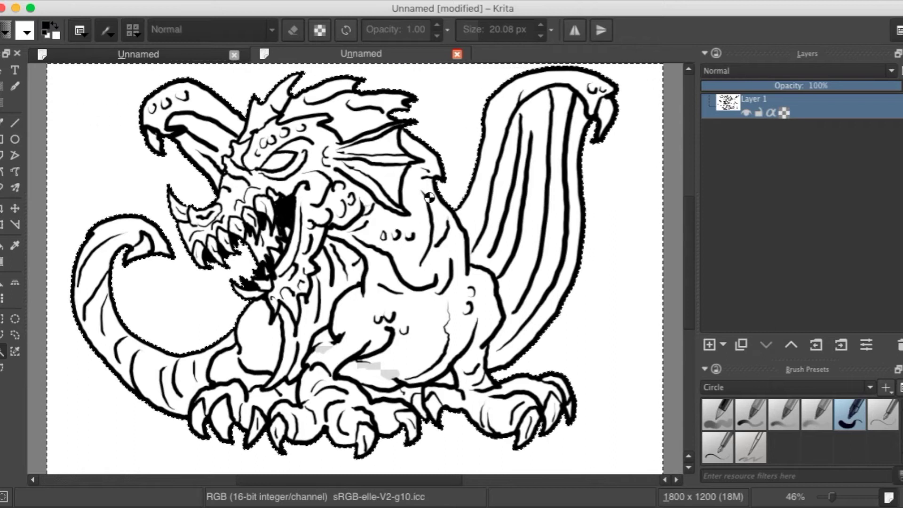
left_click(212, 2)
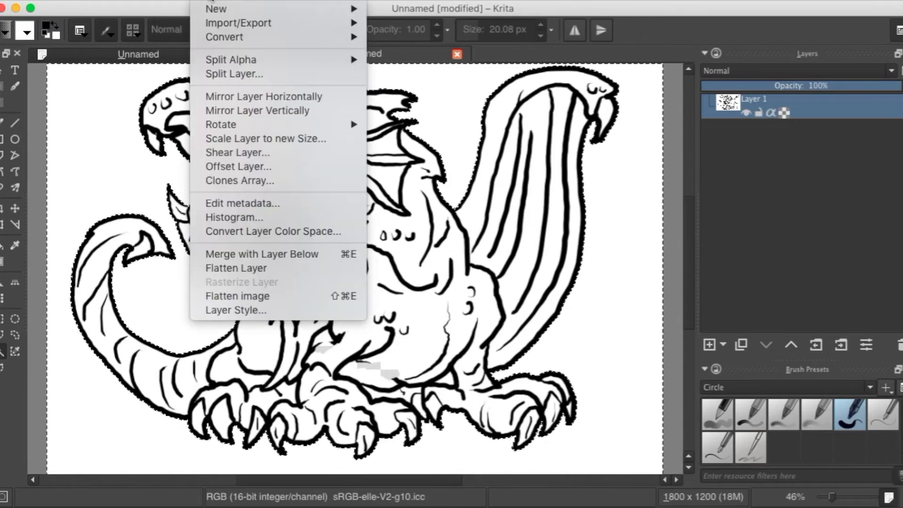
mouse_move(242, 2)
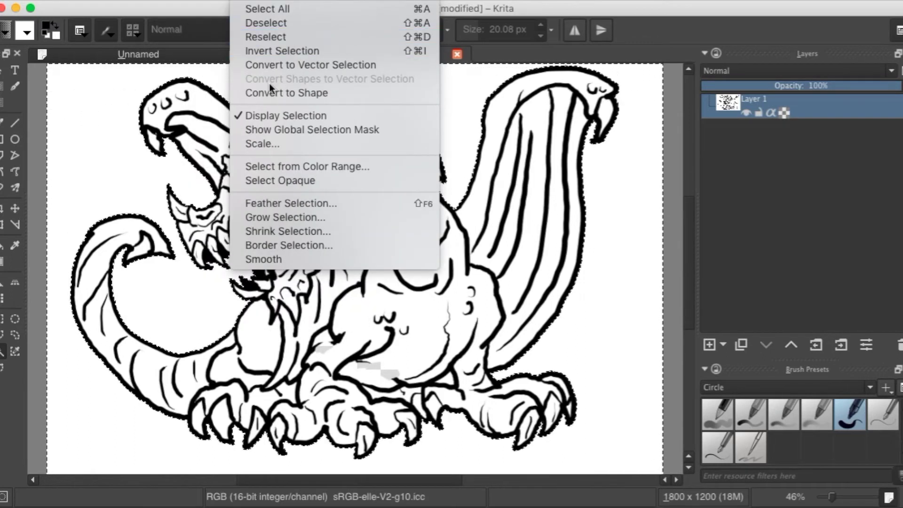
left_click(281, 51)
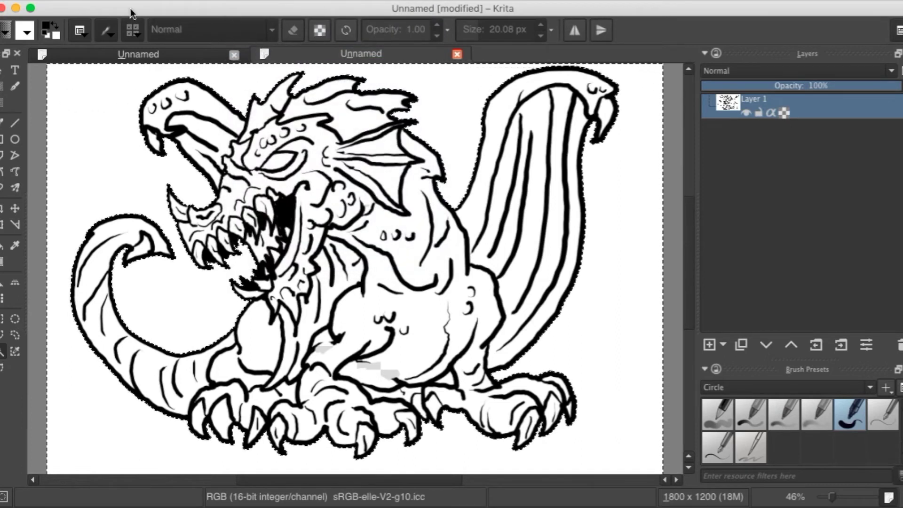
Copy the selected monster and paste it into a new image.
left_click(96, 2)
left_click(97, 59)
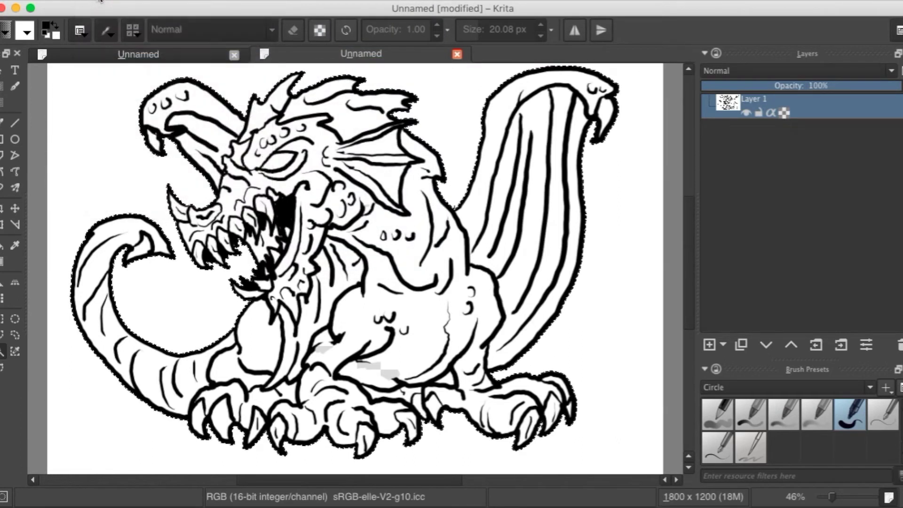
left_click(101, 2)
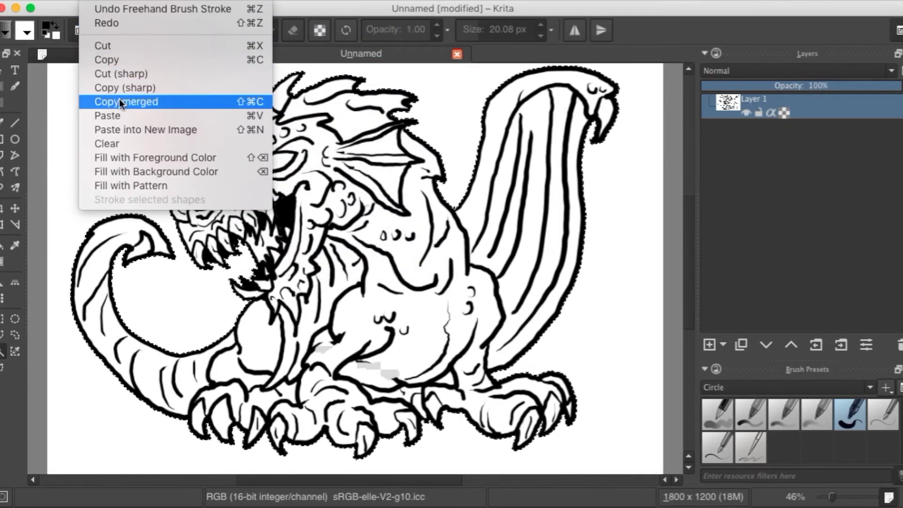
left_click(129, 127)
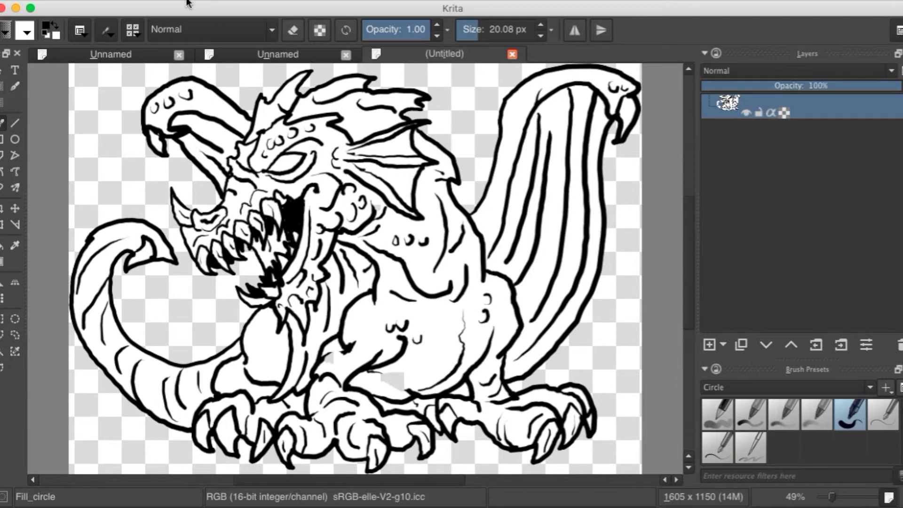
Add a new paint layer to the pasted monster image.
left_click(207, 1)
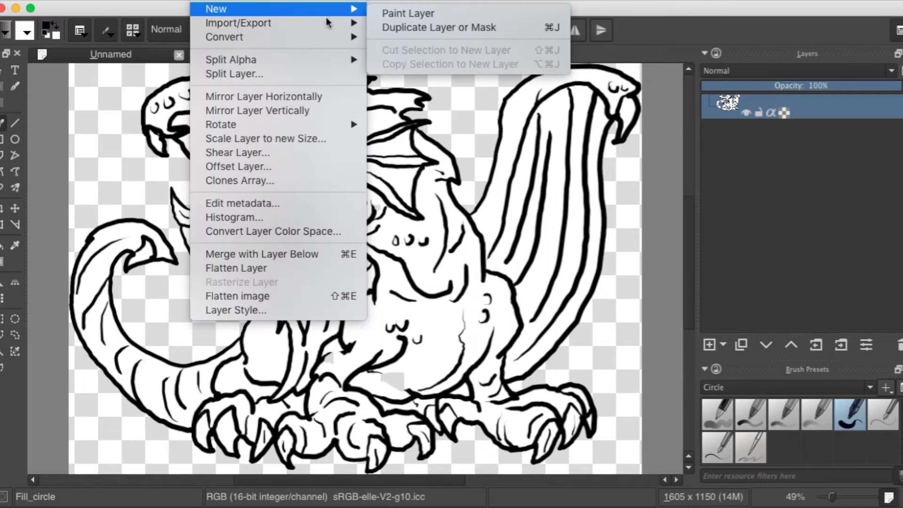
mouse_move(324, 10)
left_click(395, 15)
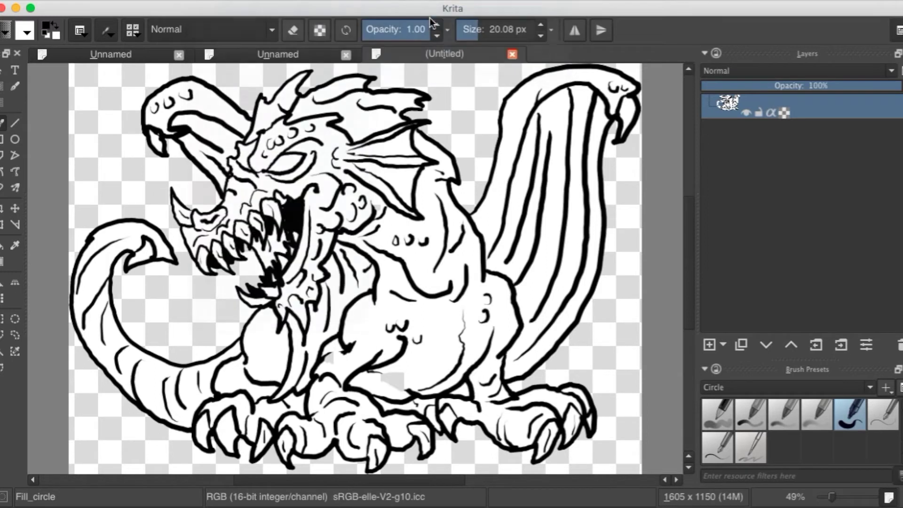
Move the empty paint layer beneath the monster layer, and duplicate the monster layer.
left_click(726, 111)
left_click_drag(727, 144, 736, 157)
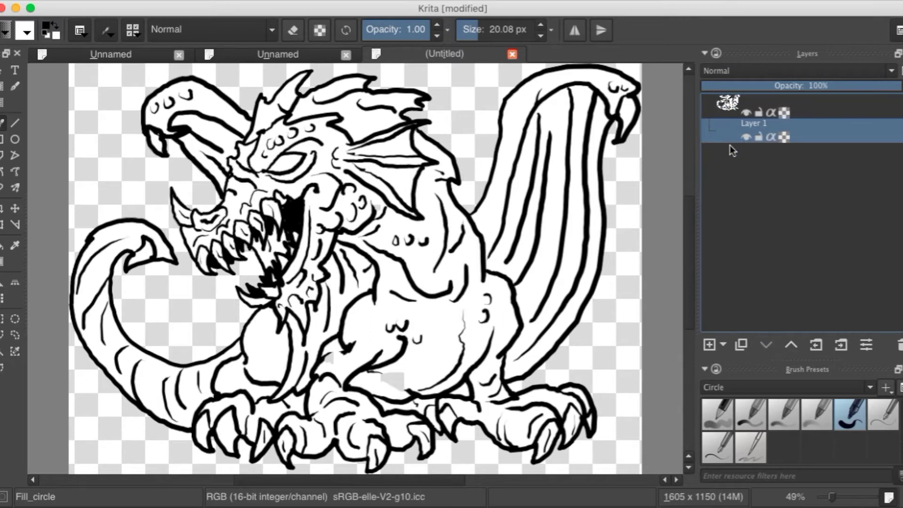
left_click(727, 111)
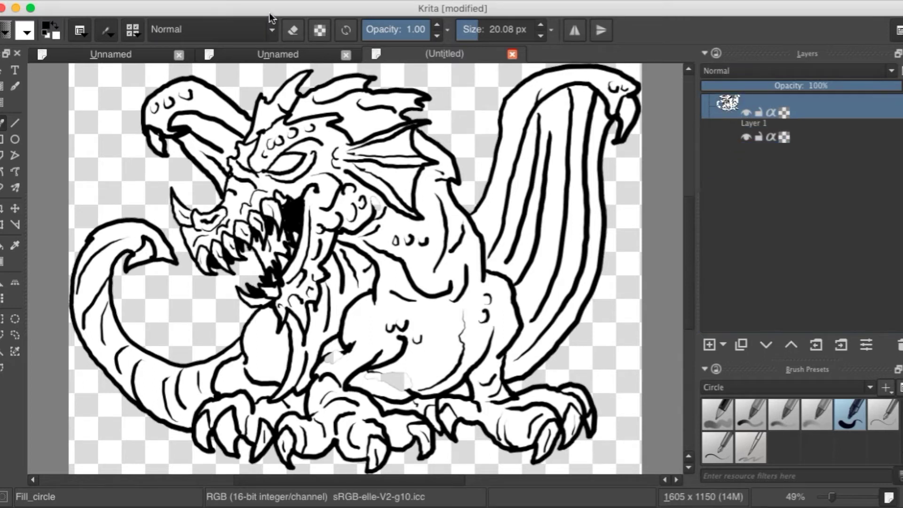
left_click(215, 1)
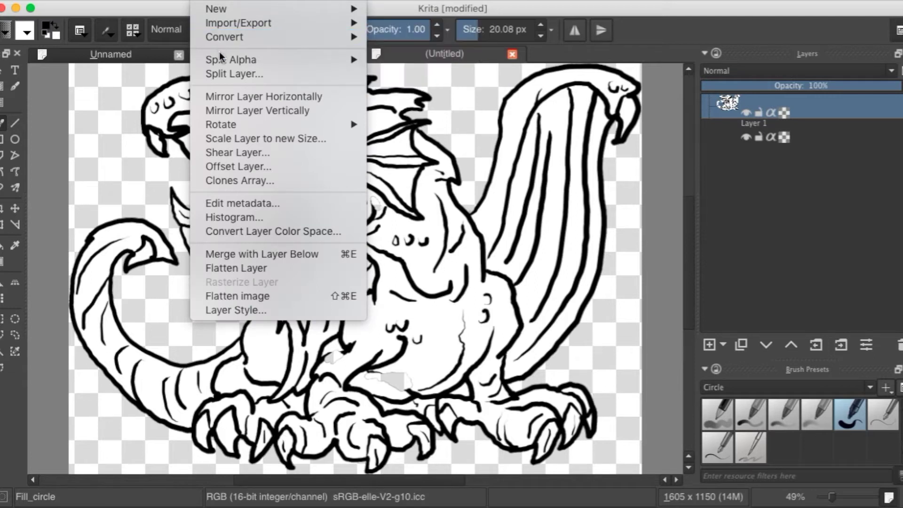
left_click(784, 114)
right_click(799, 109)
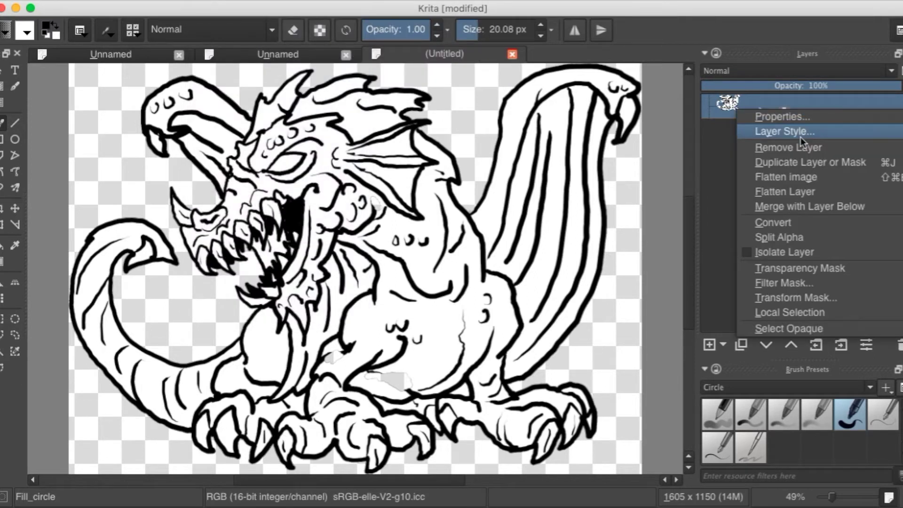
left_click(801, 162)
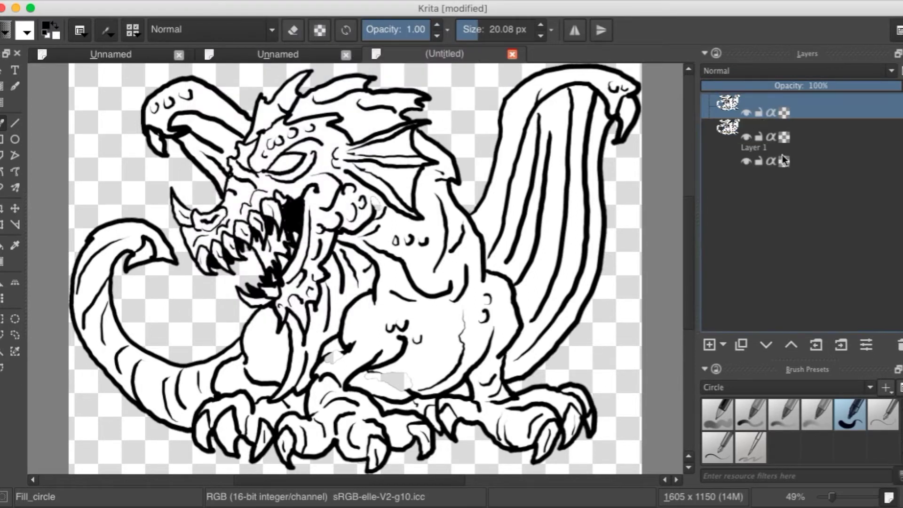
Hide the upper copy of the monster layer and make the lower copy active.
left_click(809, 131)
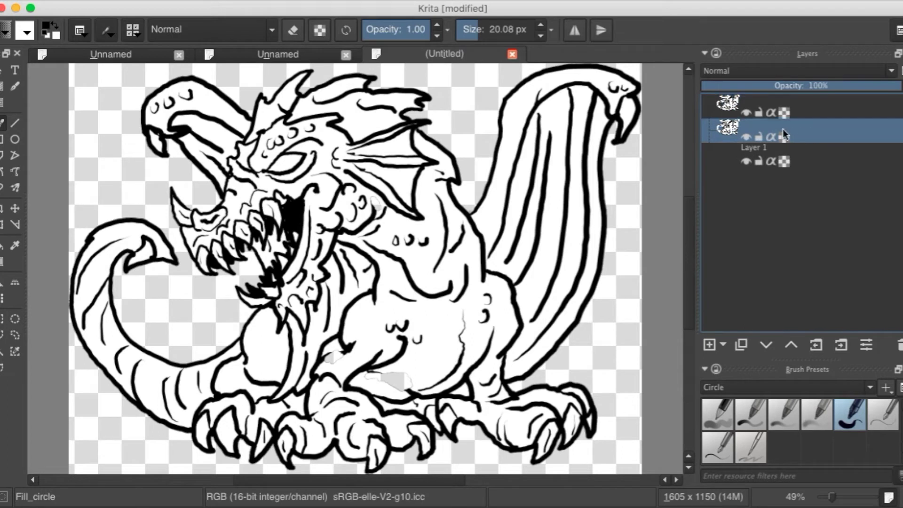
left_click(726, 109)
left_click(746, 113)
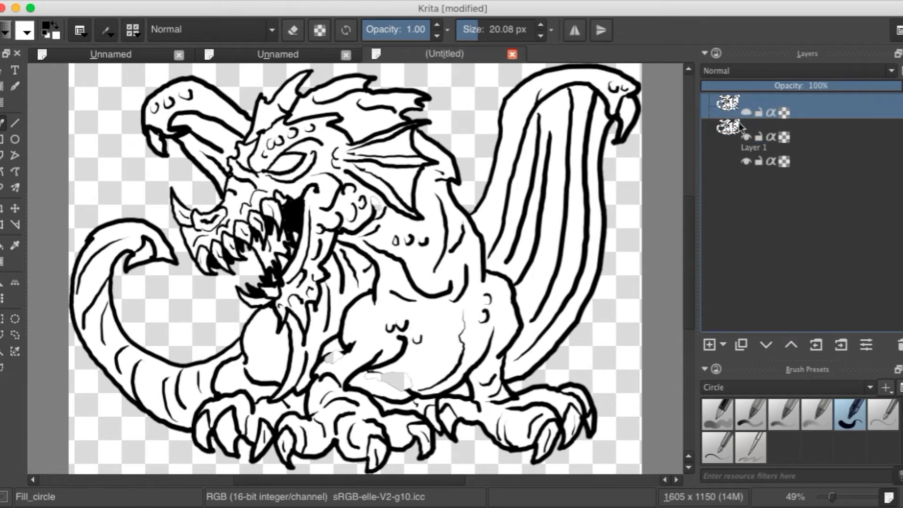
left_click(723, 133)
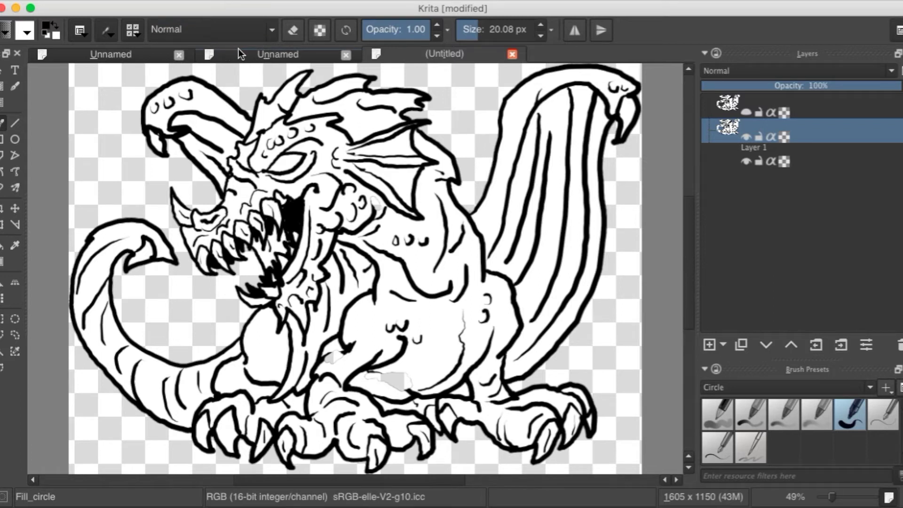
Swap the foreground colour to white and fill the open background around the monster's head and tail on Layer 1.
left_click(814, 162)
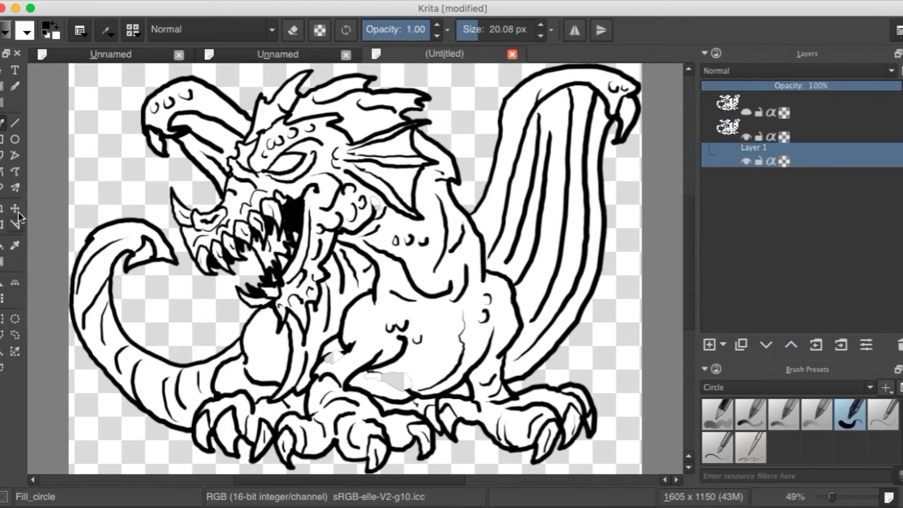
left_click(3, 245)
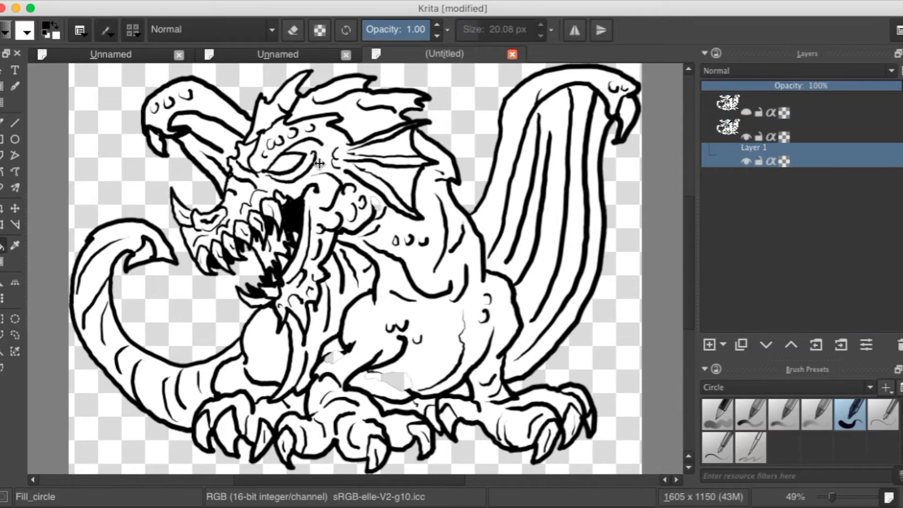
left_click(55, 26)
left_click(114, 132)
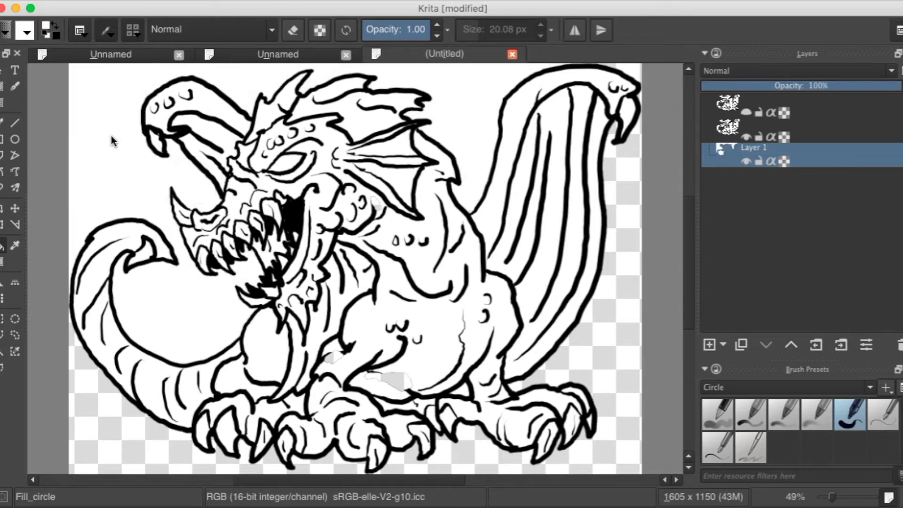
On the lower monster copy, fill the head, neck and main body with olive green #98A472.
left_click(801, 137)
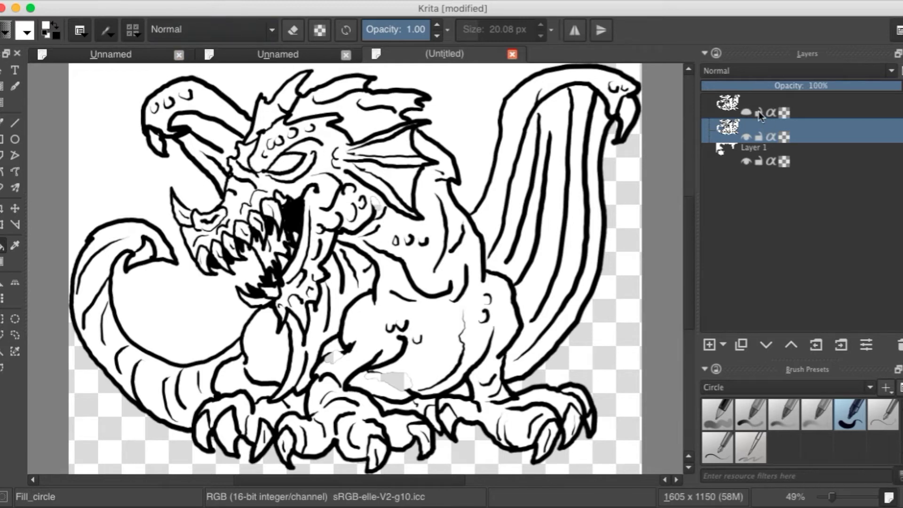
left_click(47, 24)
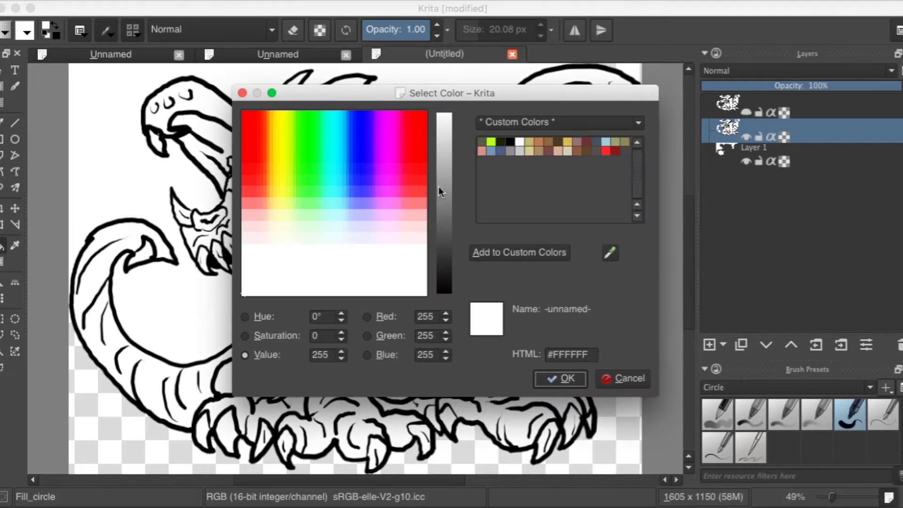
left_click(616, 142)
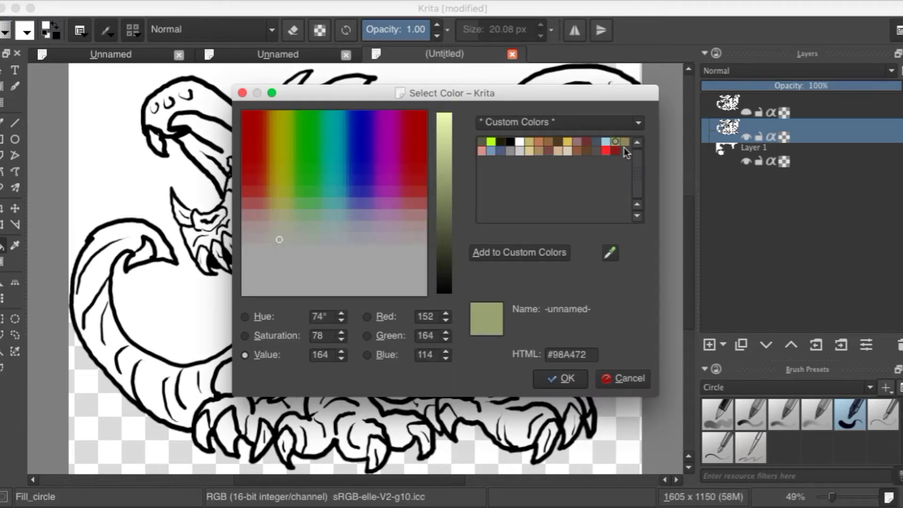
left_click(567, 378)
left_click(422, 320)
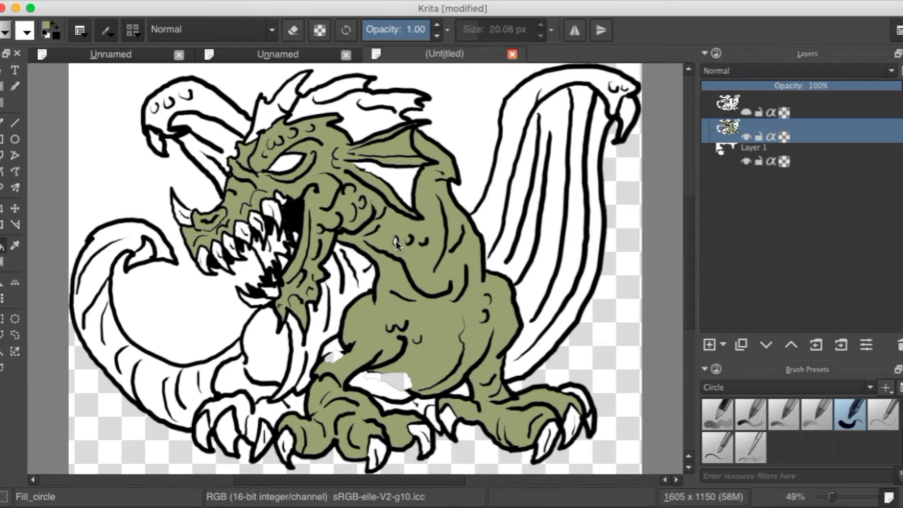
Fill the leftover patches under the belly, the far leg and foot, and the tail with the olive green.
left_click(381, 375)
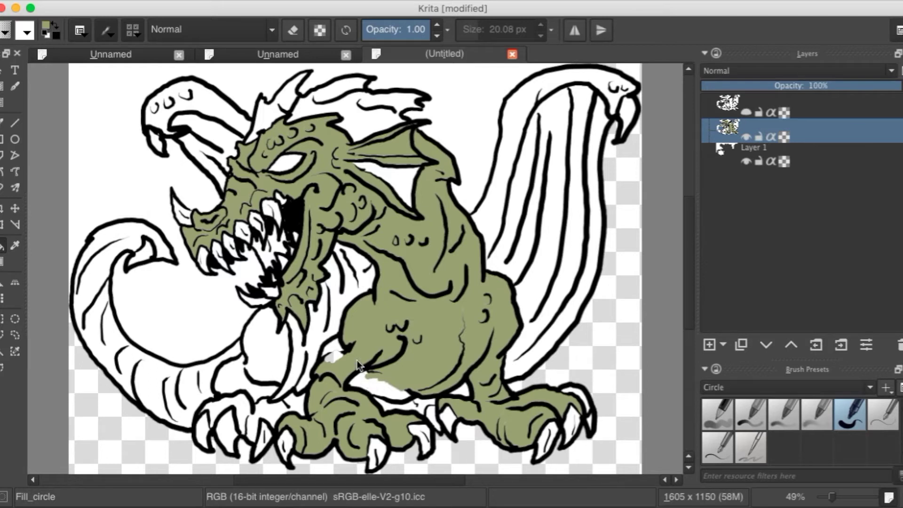
left_click(329, 355)
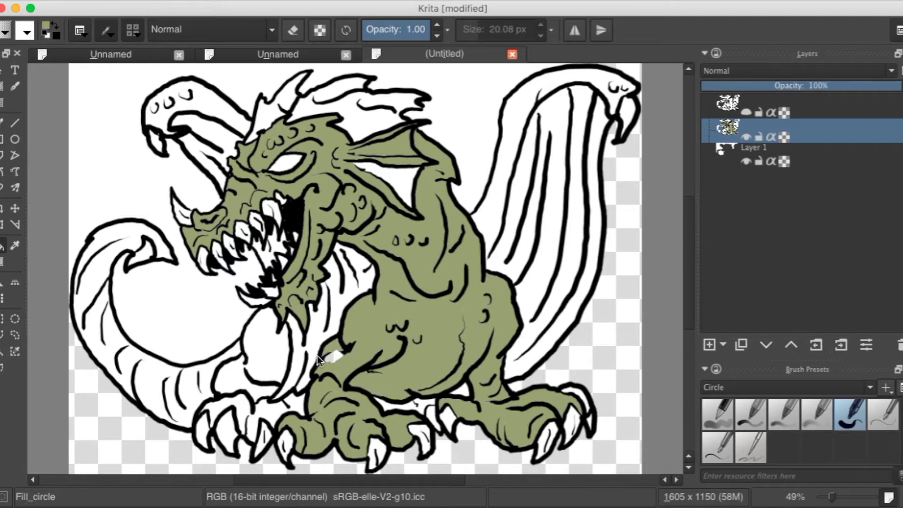
left_click(334, 355)
left_click(273, 361)
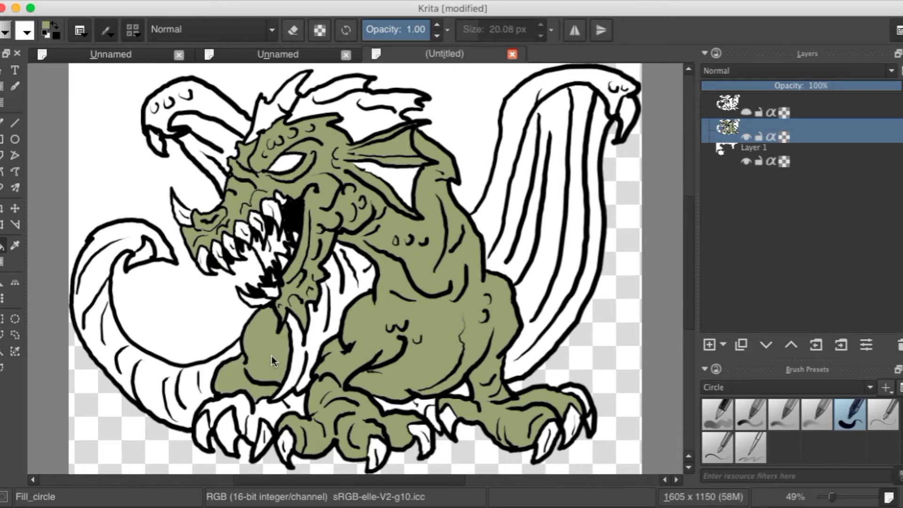
left_click(264, 409)
left_click(210, 378)
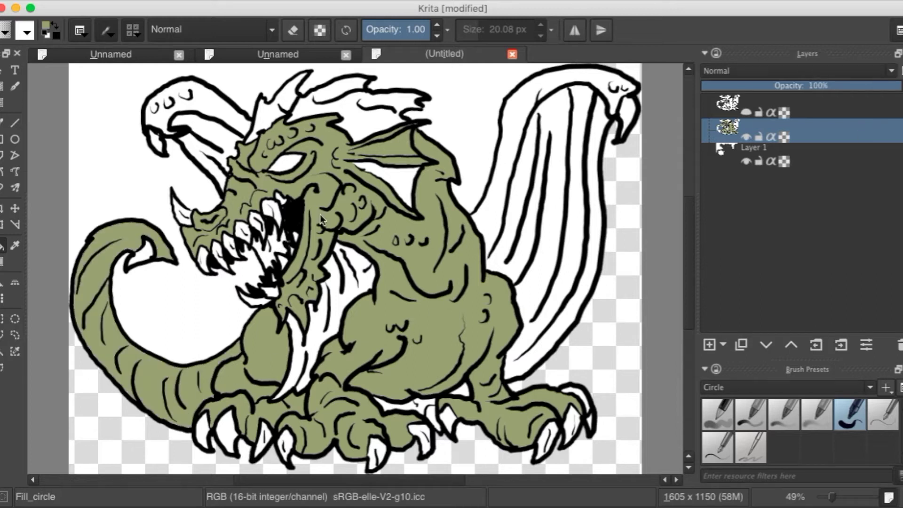
Fill the ear fin, the head crest and the small gap between the feet with the olive green.
left_click(396, 182)
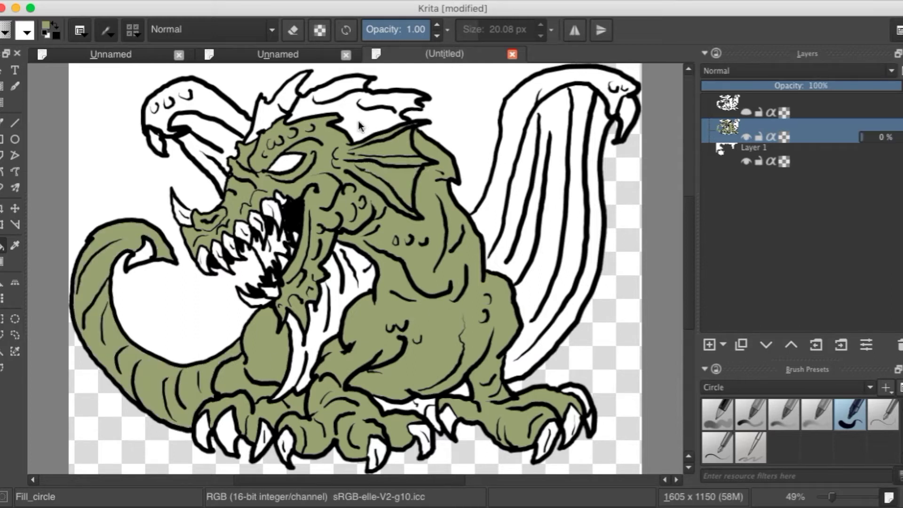
left_click(358, 113)
left_click(275, 117)
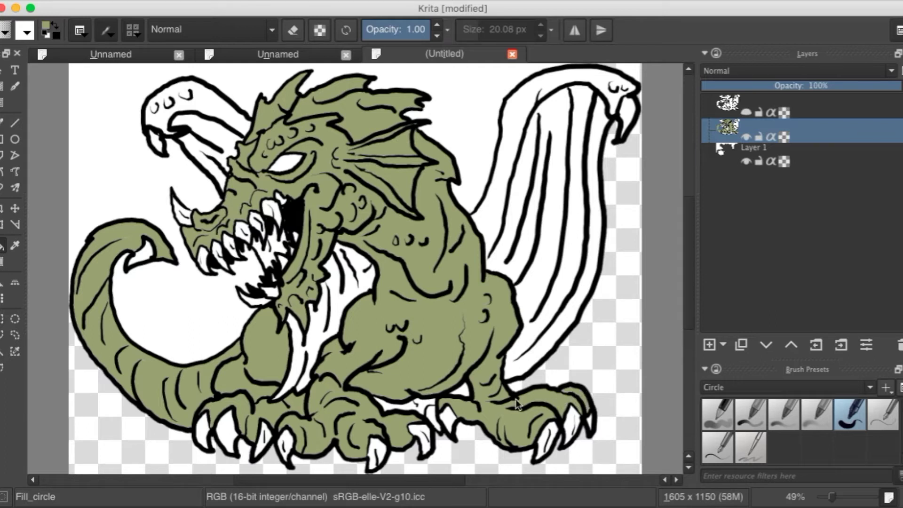
left_click(425, 405)
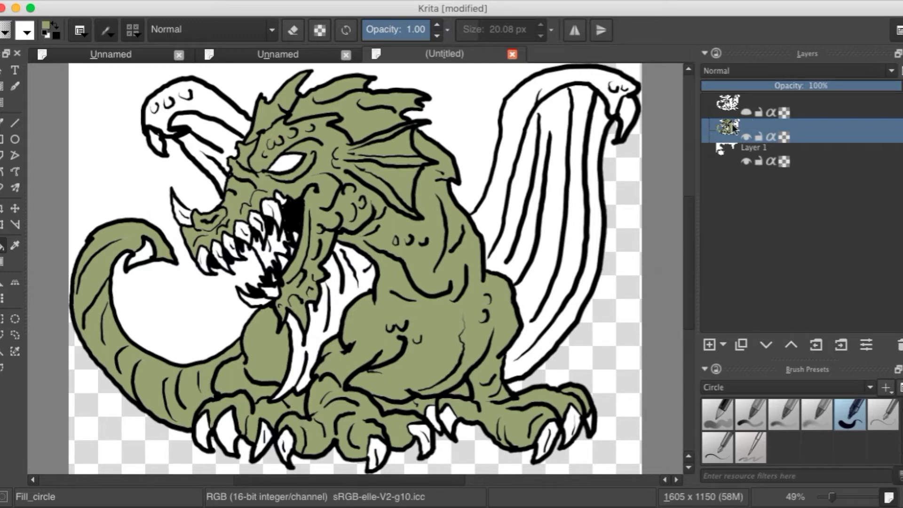
Fill both wings, the inside of the mouth and the chest with the olive green.
left_click(518, 114)
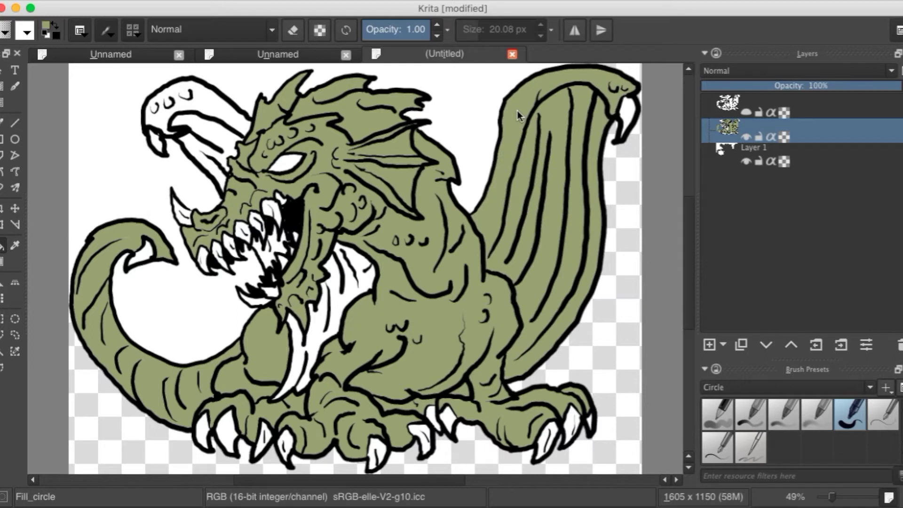
left_click(204, 114)
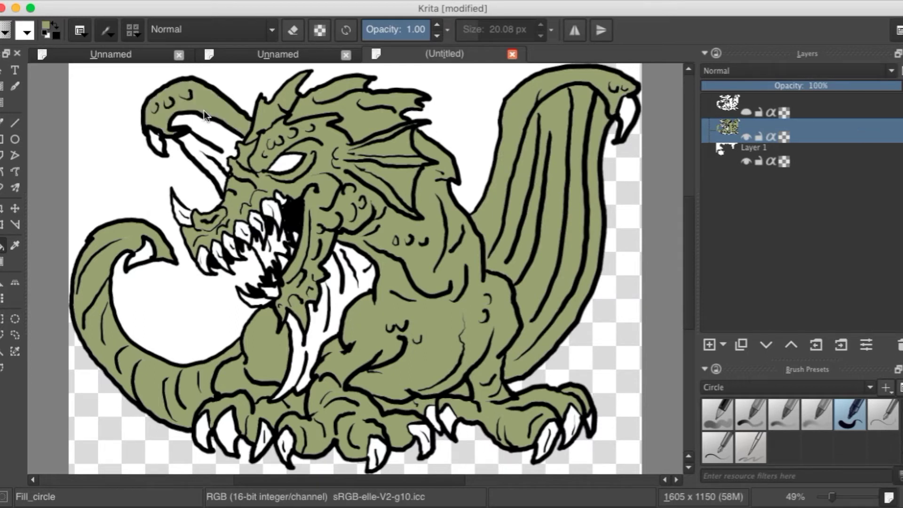
left_click(215, 131)
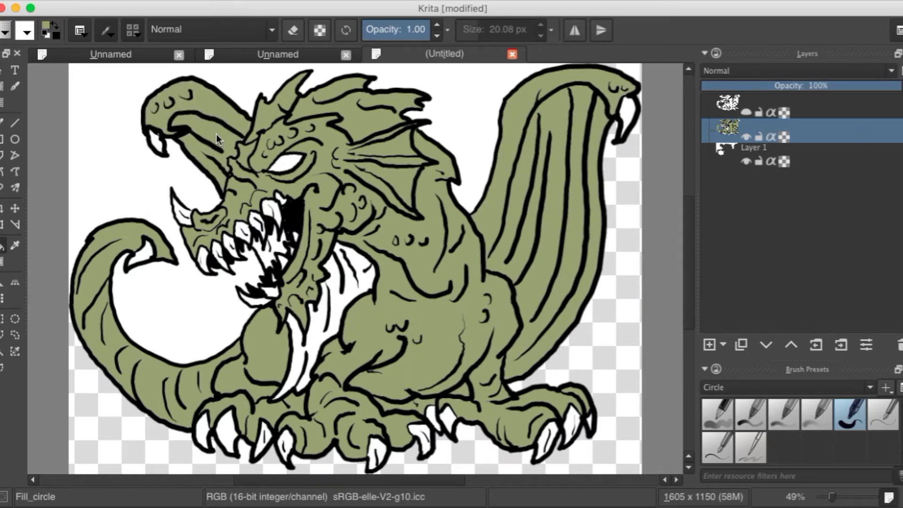
left_click(279, 248)
left_click(328, 295)
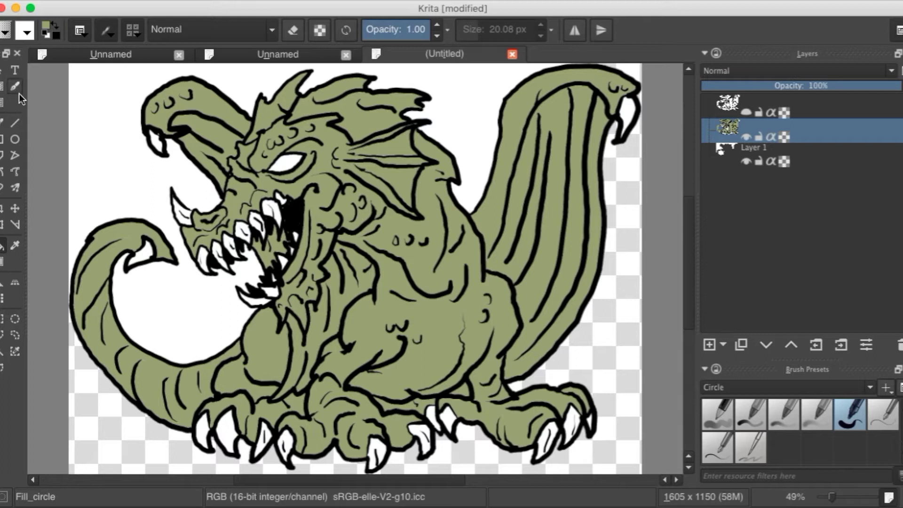
Fill the monster's eye with golden yellow #DBC052 from the custom colours.
left_click(46, 27)
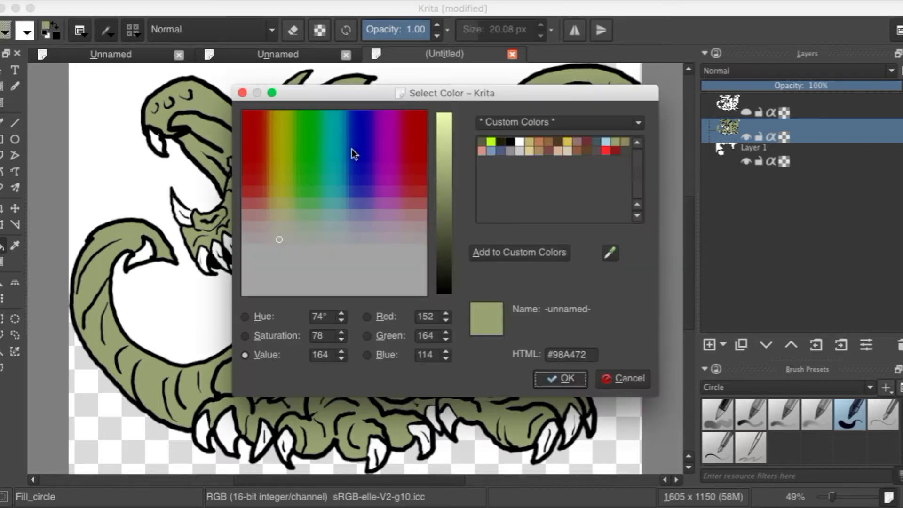
left_click(568, 142)
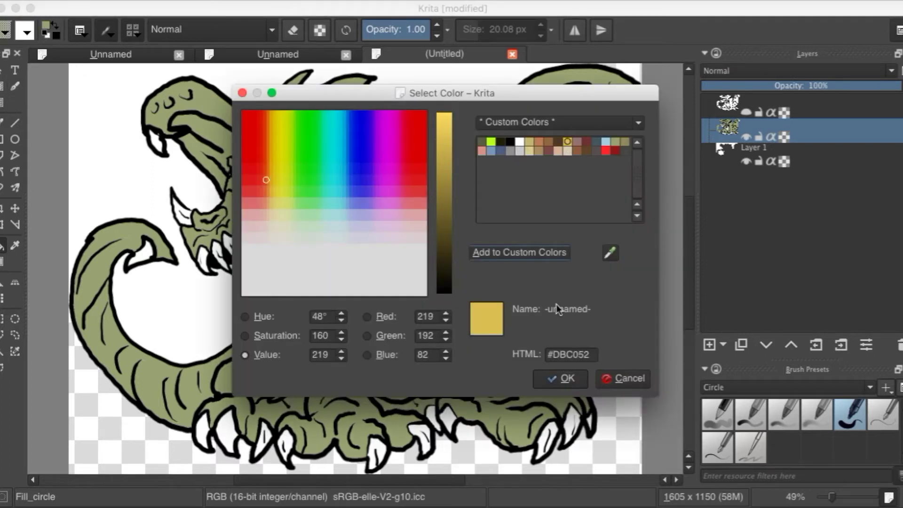
left_click(567, 380)
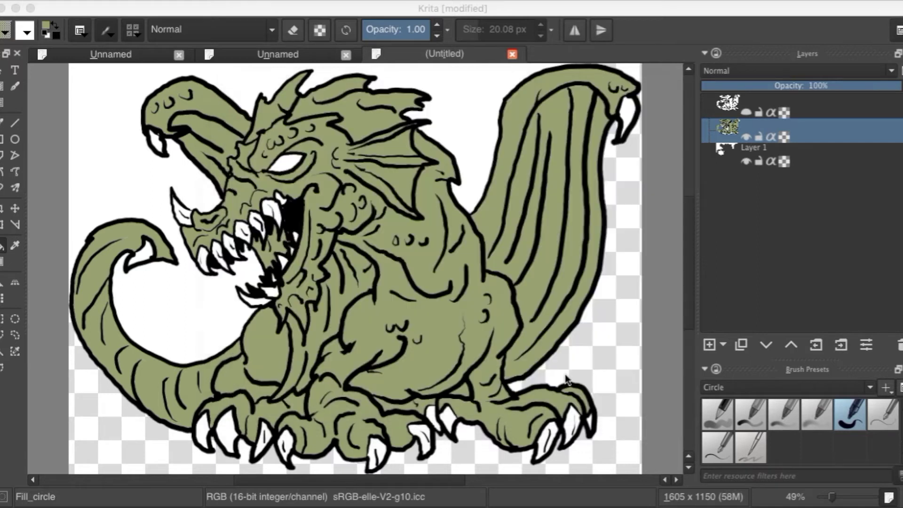
left_click(291, 164)
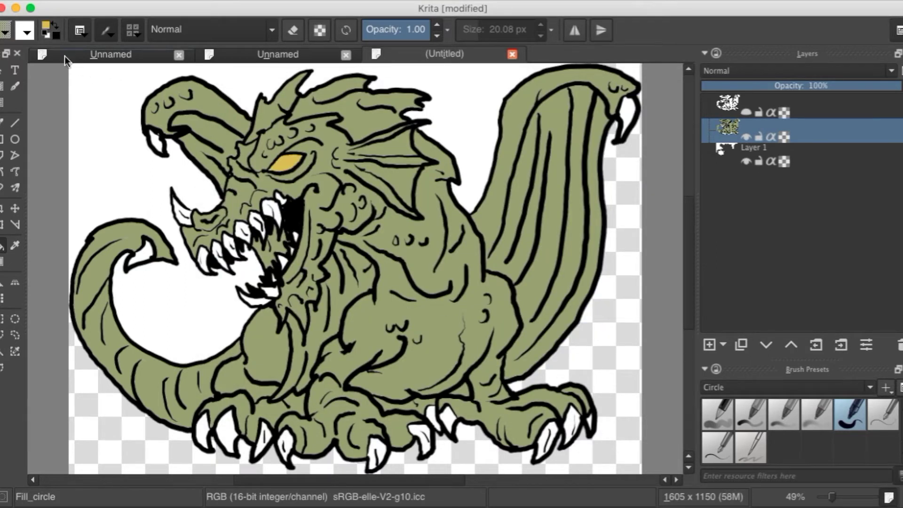
Fill the upper jaw's teeth with the pale beige #DBCC8F from the custom colours.
left_click(47, 27)
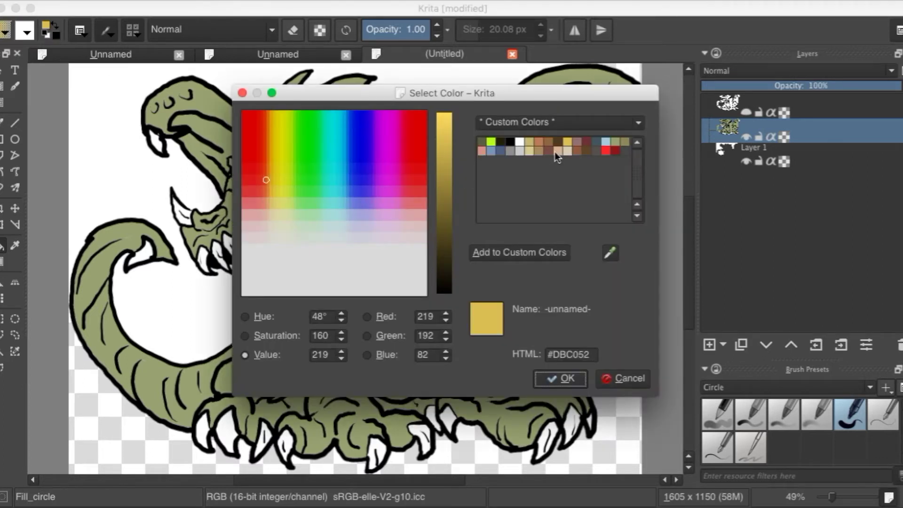
left_click(529, 151)
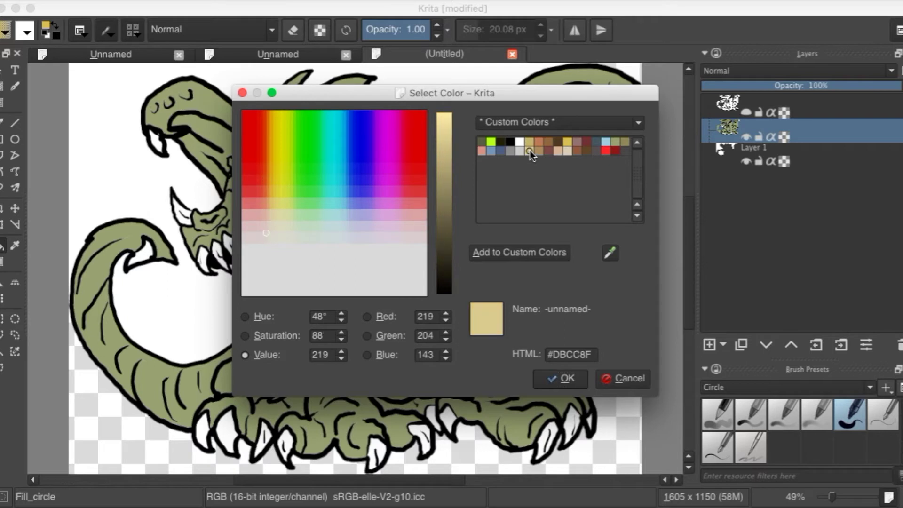
left_click(568, 380)
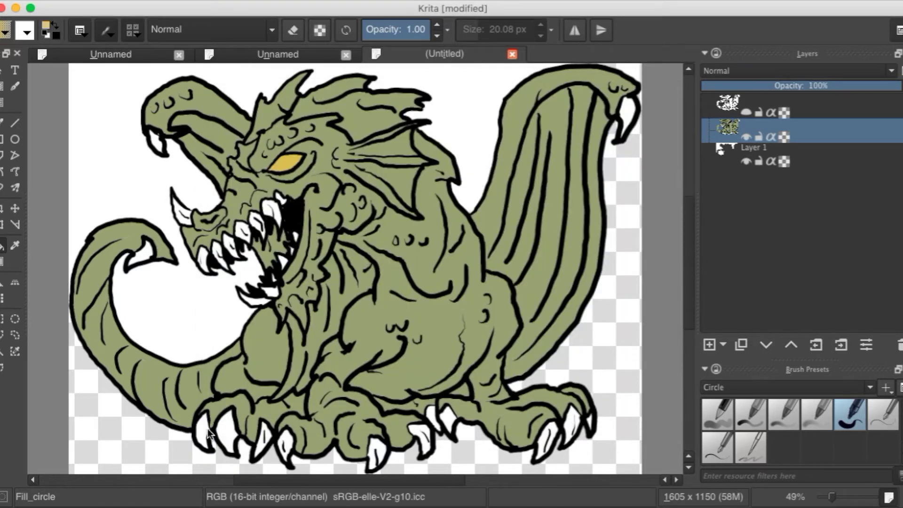
left_click(203, 254)
left_click(226, 244)
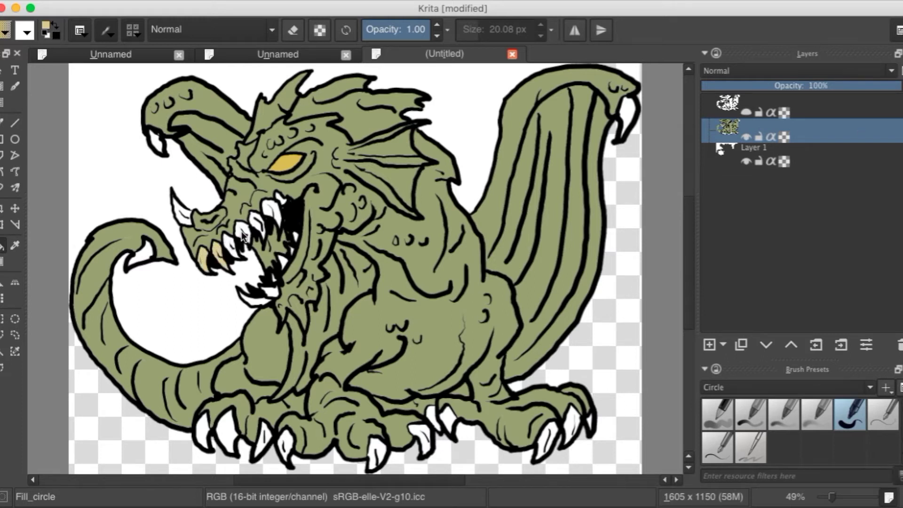
left_click(256, 226)
left_click(277, 196)
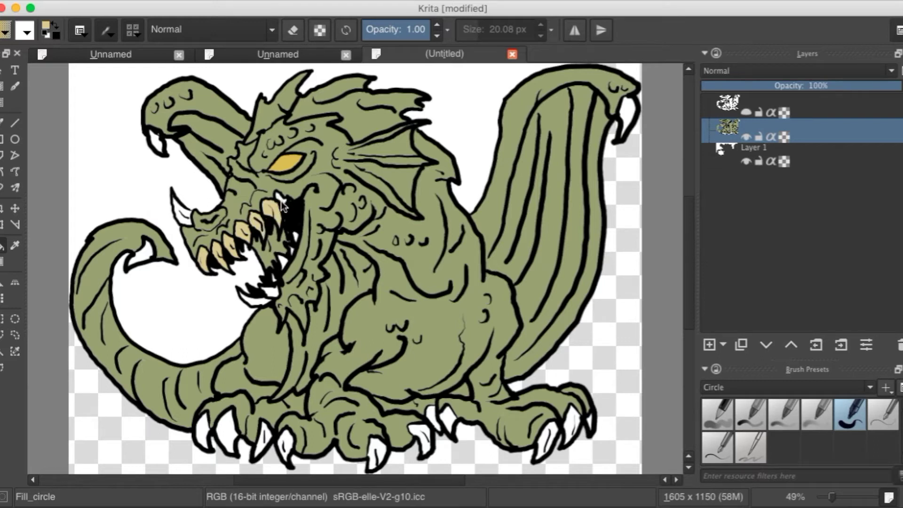
left_click(292, 250)
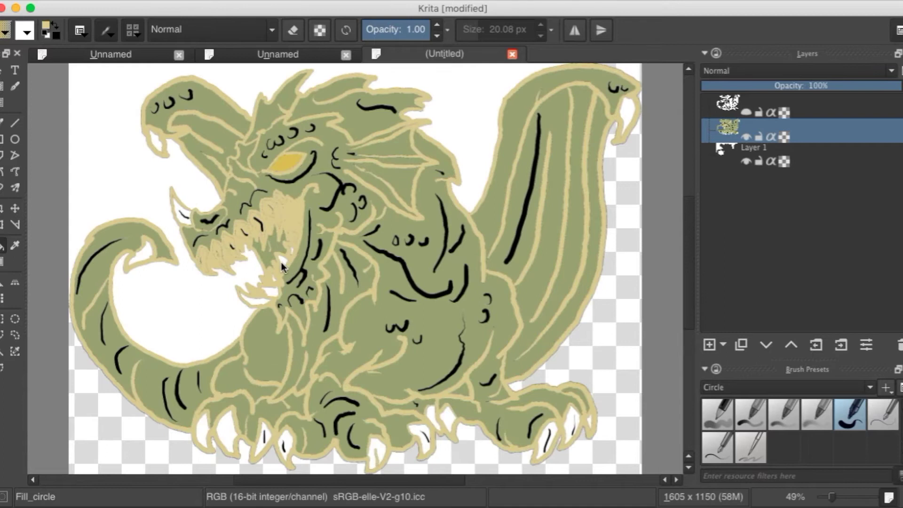
left_click(95, 0)
left_click(97, 6)
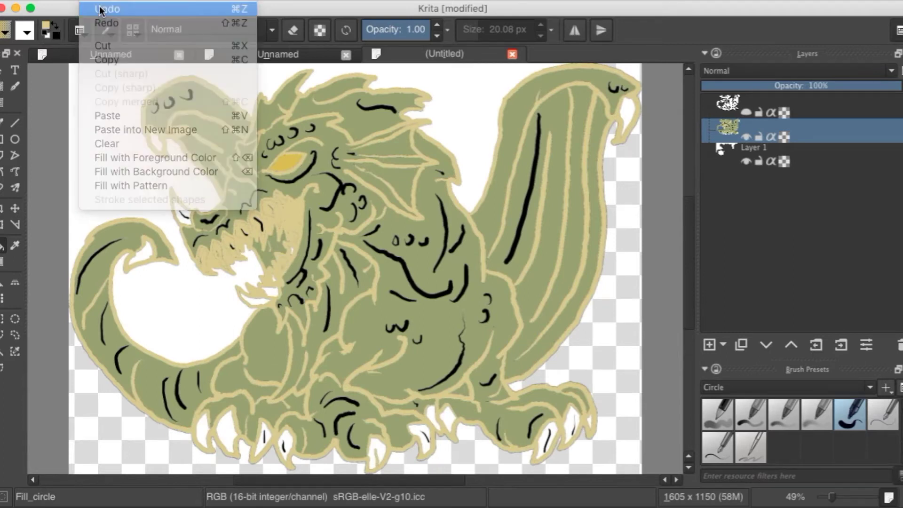
left_click(100, 2)
left_click(108, 10)
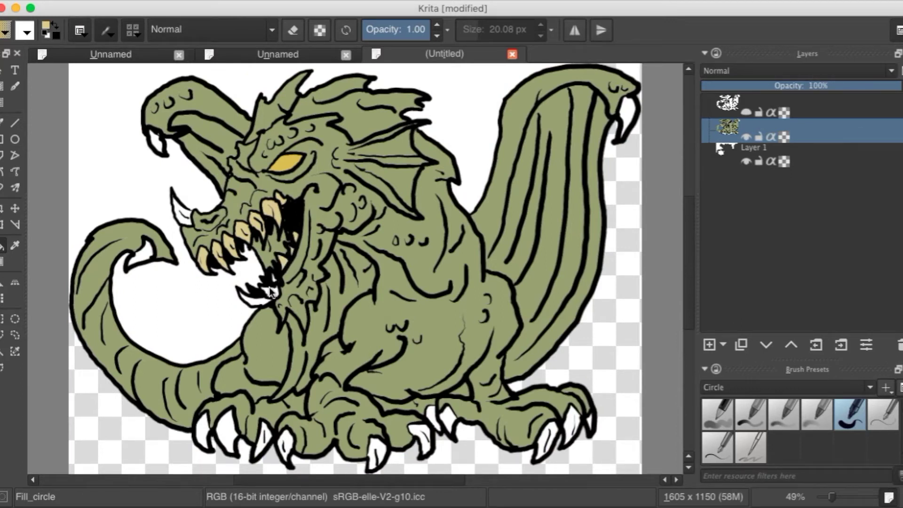
Fill the large front tooth of the lower jaw with the pale beige.
left_click(256, 300)
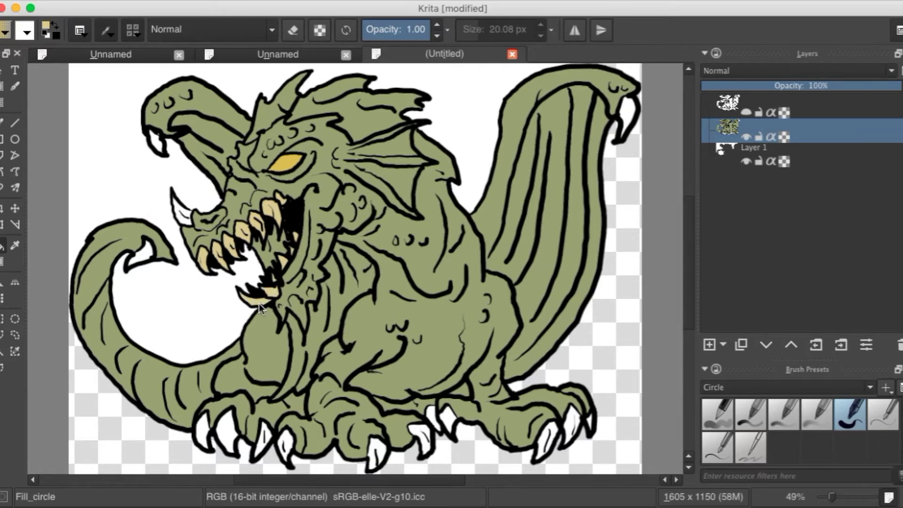
Mix the greyish brown #898675 and fill the claws of the hind foot nearest the large wing with it.
left_click(47, 29)
mouse_move(447, 194)
left_mouse_down()
mouse_move(438, 224)
mouse_move(442, 195)
left_mouse_up()
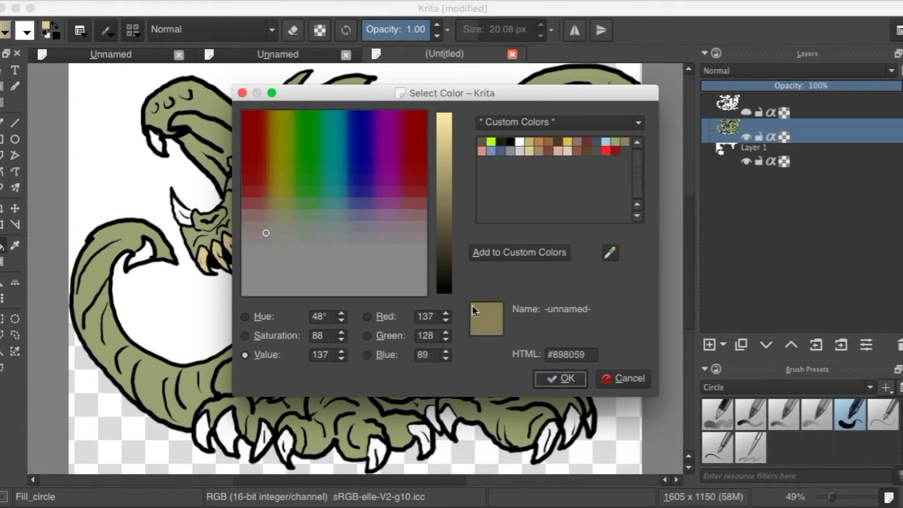
mouse_move(280, 256)
left_mouse_down()
mouse_move(287, 267)
mouse_move(268, 269)
left_mouse_up()
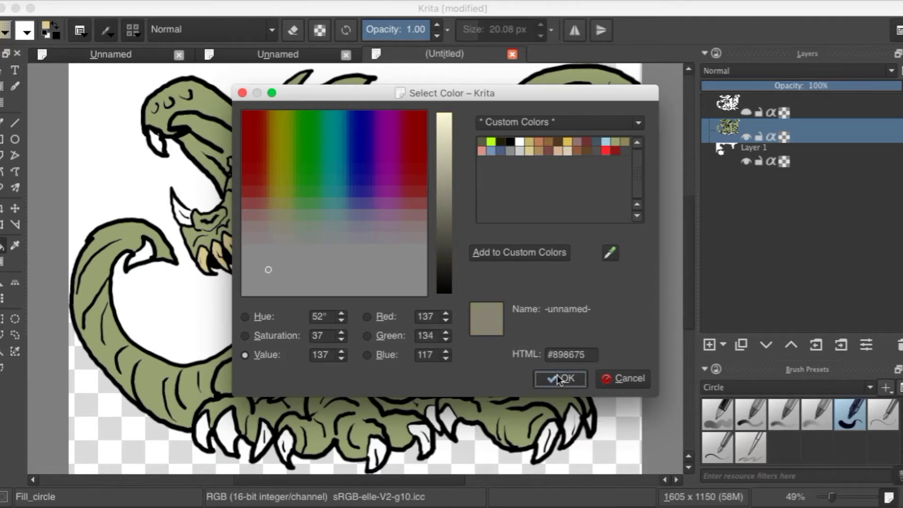
left_click(558, 379)
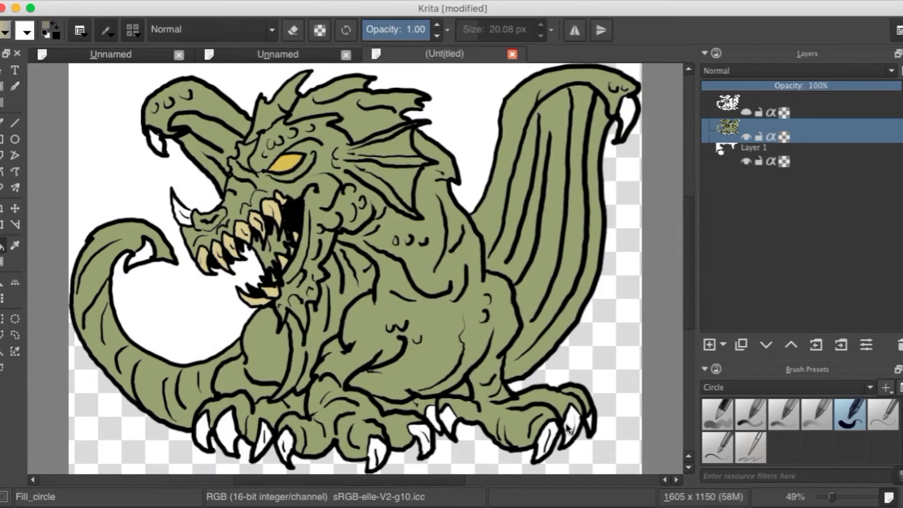
left_click(549, 437)
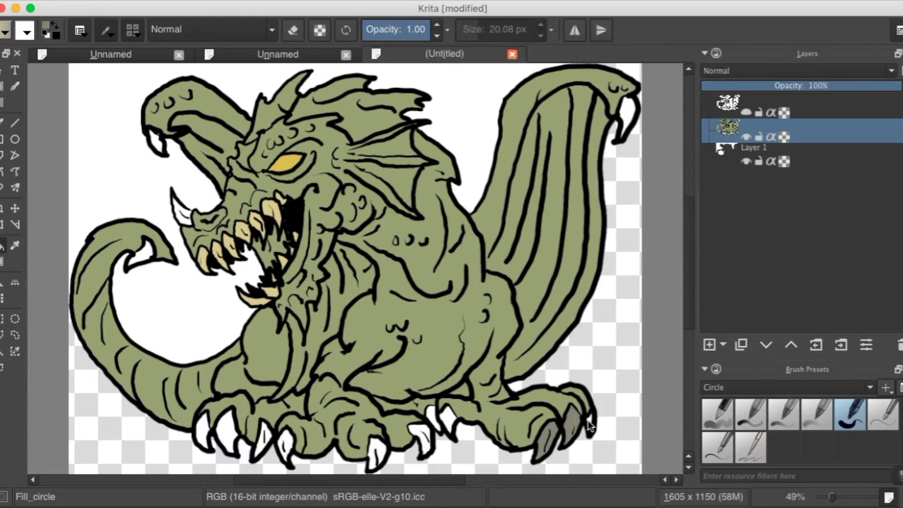
left_click(588, 420)
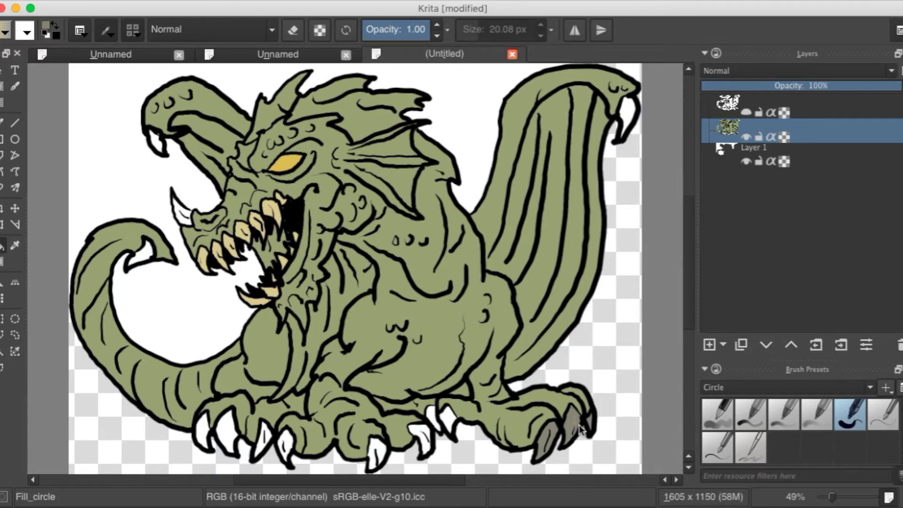
Fill the claws of the other feet, the nose horn, the tail spike and the wing claws with the greyish brown.
left_click(442, 415)
left_click(421, 433)
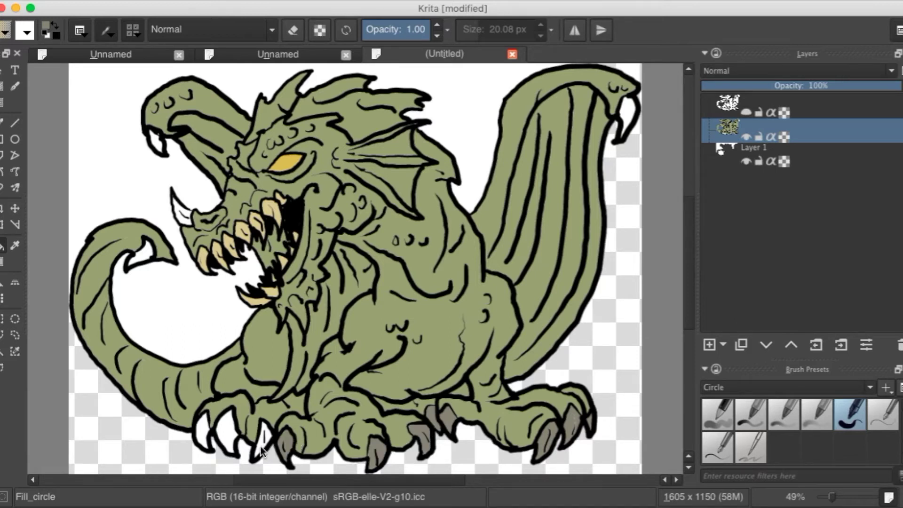
left_click(204, 425)
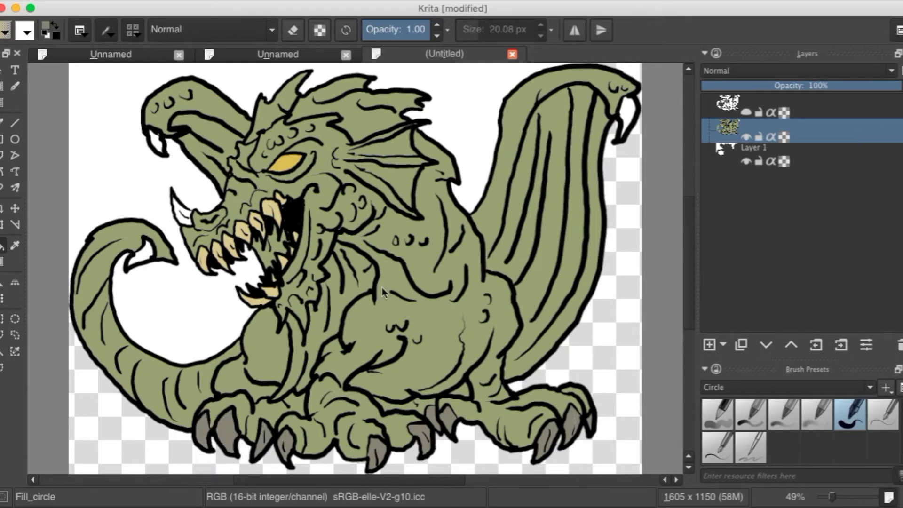
left_click(184, 221)
left_click(141, 252)
left_click(632, 112)
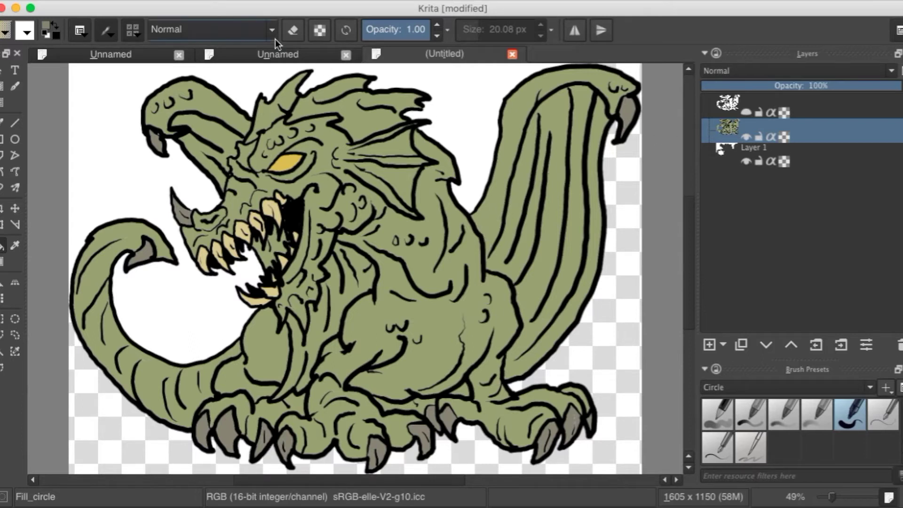
Duplicate the coloured monster layer, hide the lower copy and move the hidden black-and-white layer to the bottom, leaving the top copy selected.
right_click(782, 142)
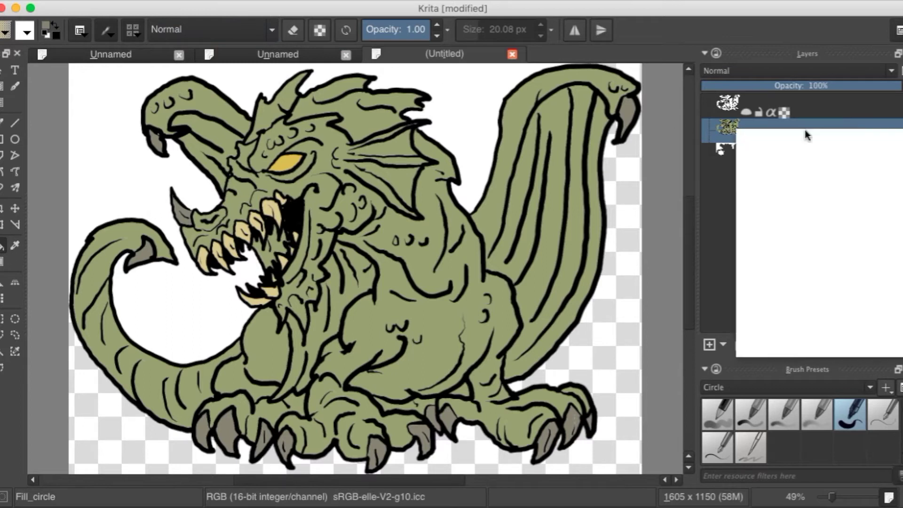
left_click(791, 182)
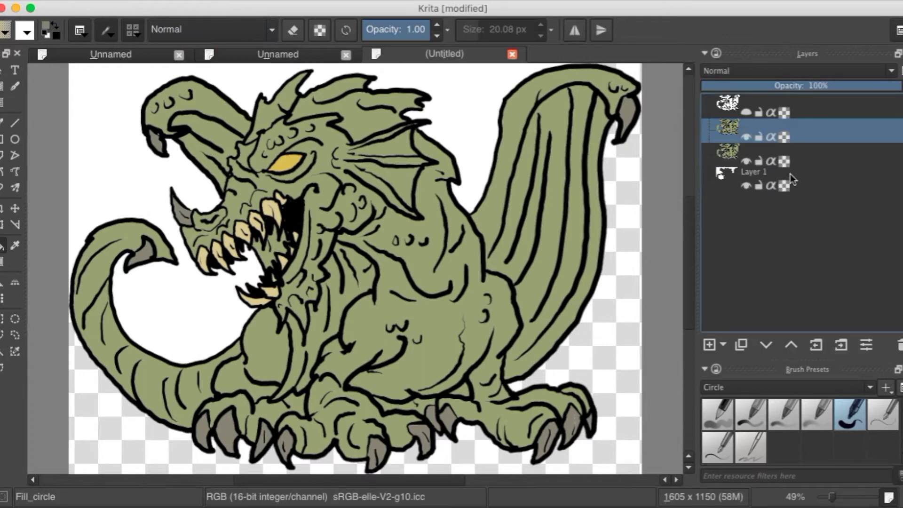
left_click(732, 109)
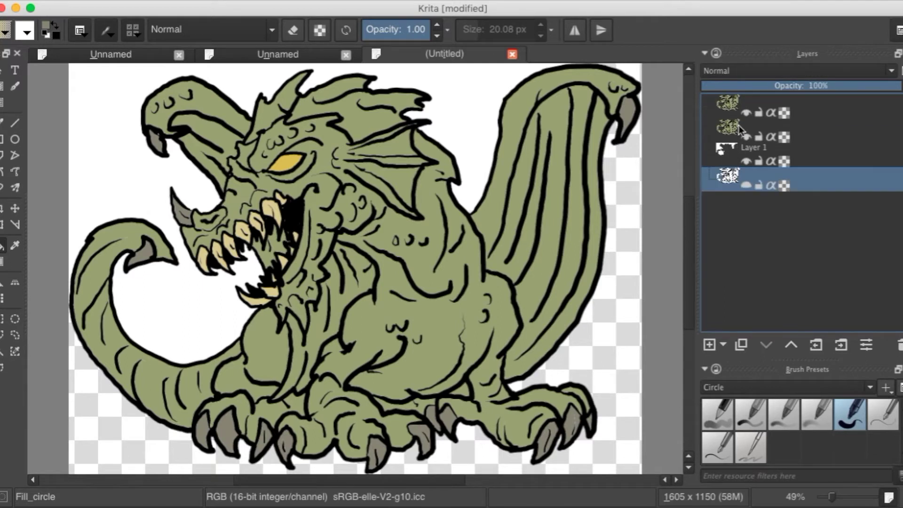
left_click(729, 107)
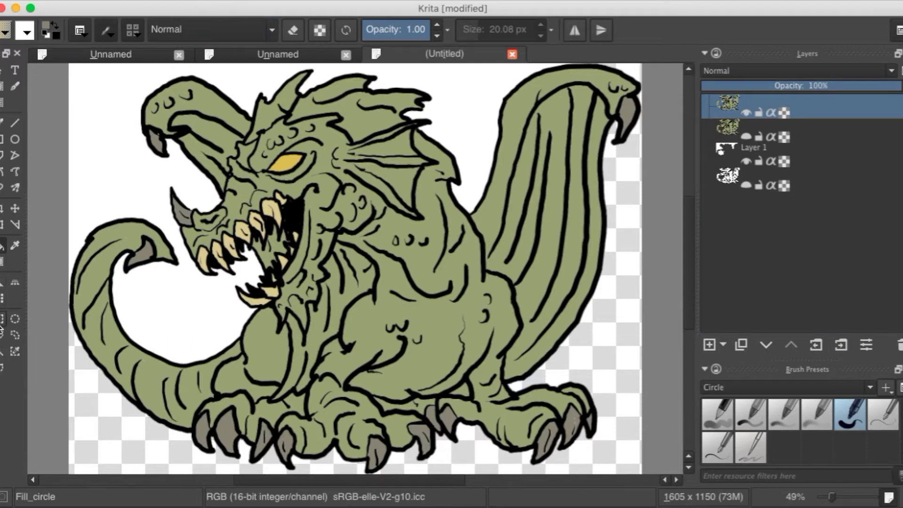
Select the background around the monster with the contiguous selection tool, undoing the stray wing area, and invert the selection to the monster.
left_click(2, 351)
left_click(151, 312)
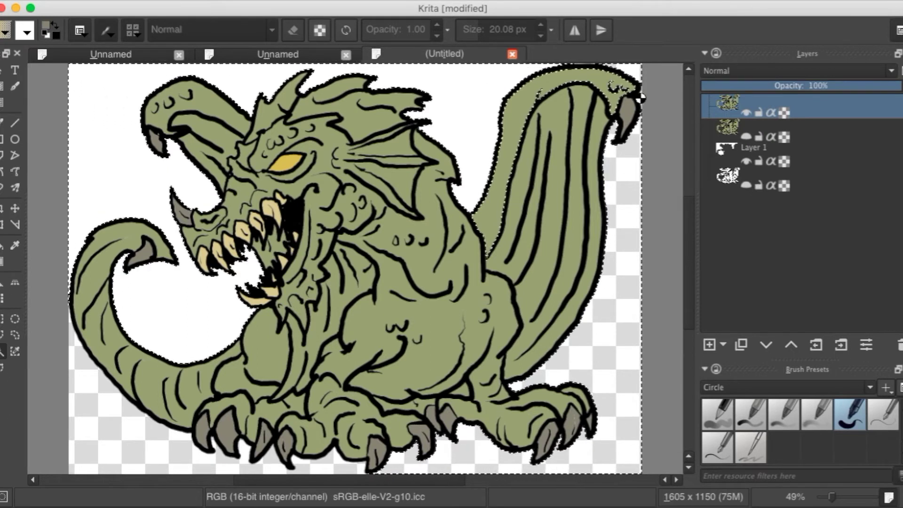
left_click(87, 1)
left_click(88, 9)
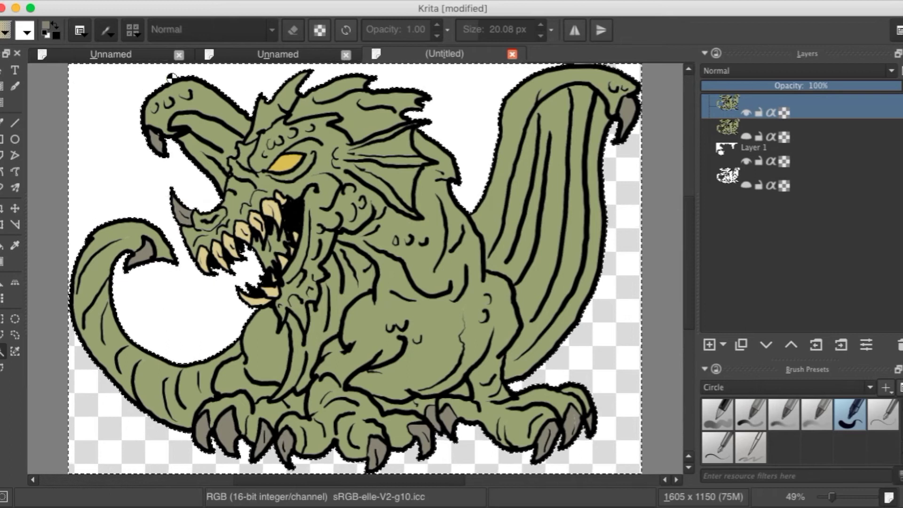
left_click(195, 1)
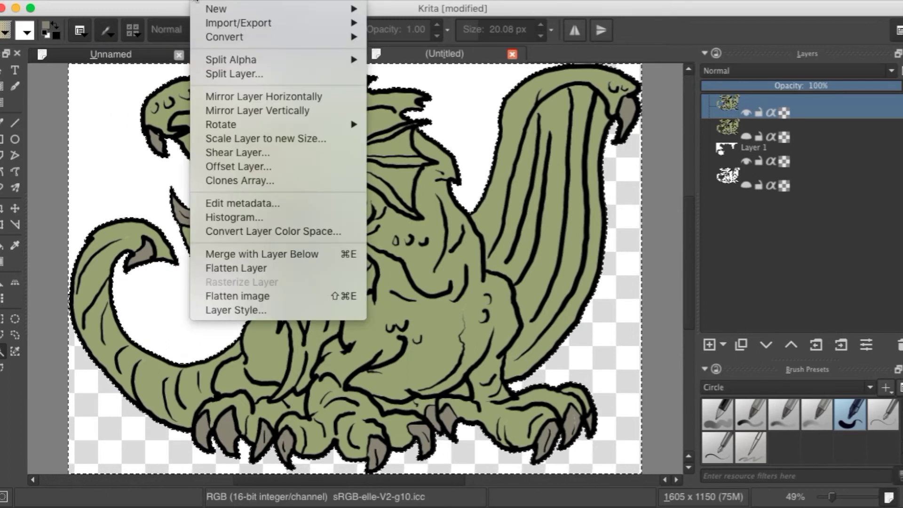
mouse_move(242, 1)
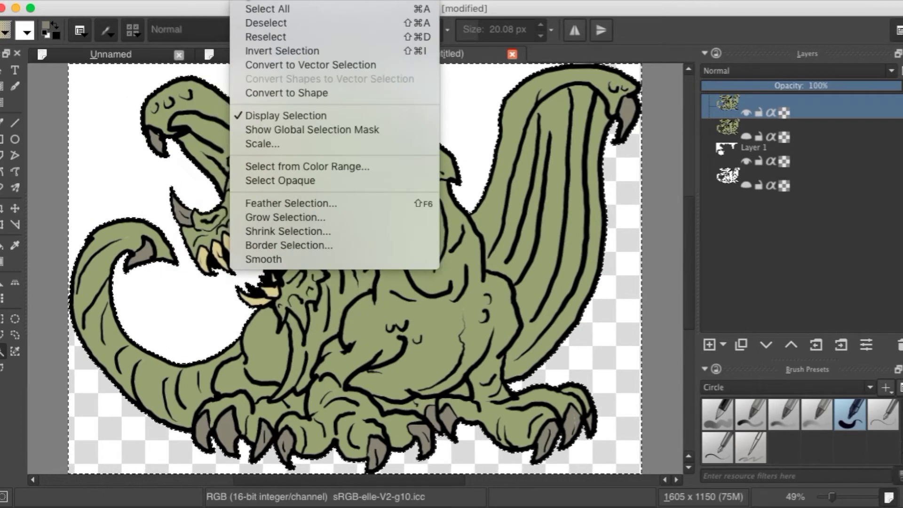
left_click(263, 49)
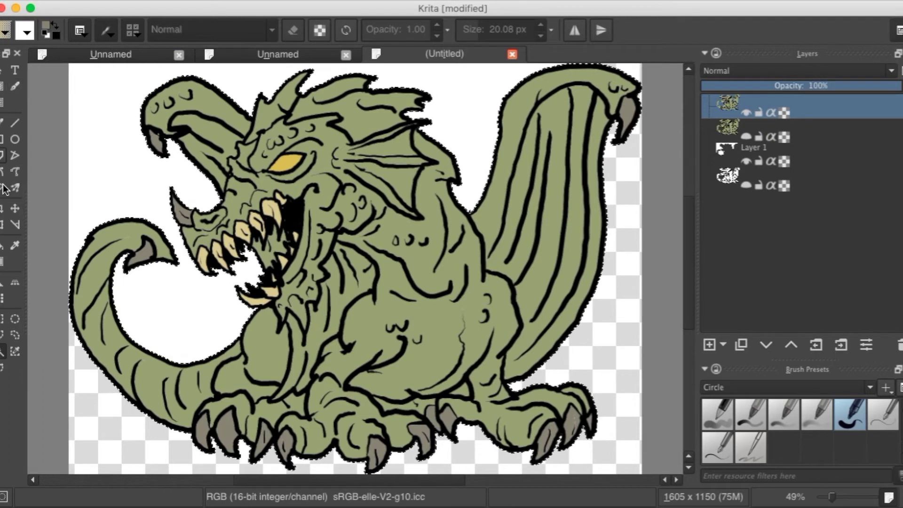
Set up the freehand brush with black as foreground, white as background, 0.44 opacity and a size of 42.69 px.
left_click(2, 124)
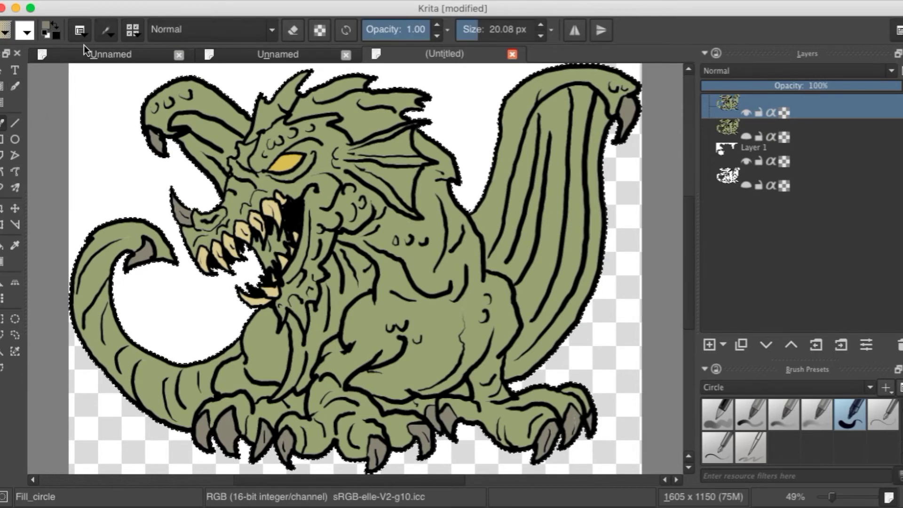
left_click(50, 29)
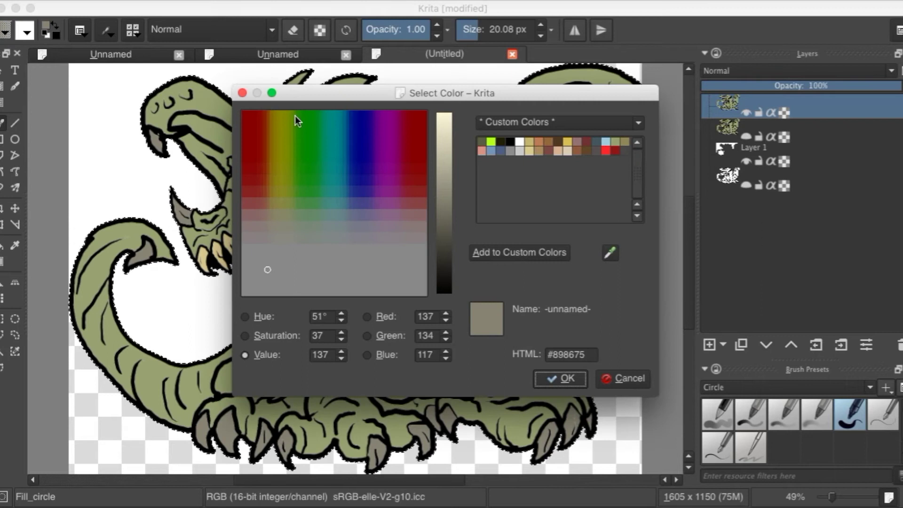
left_click(520, 141)
left_click(561, 378)
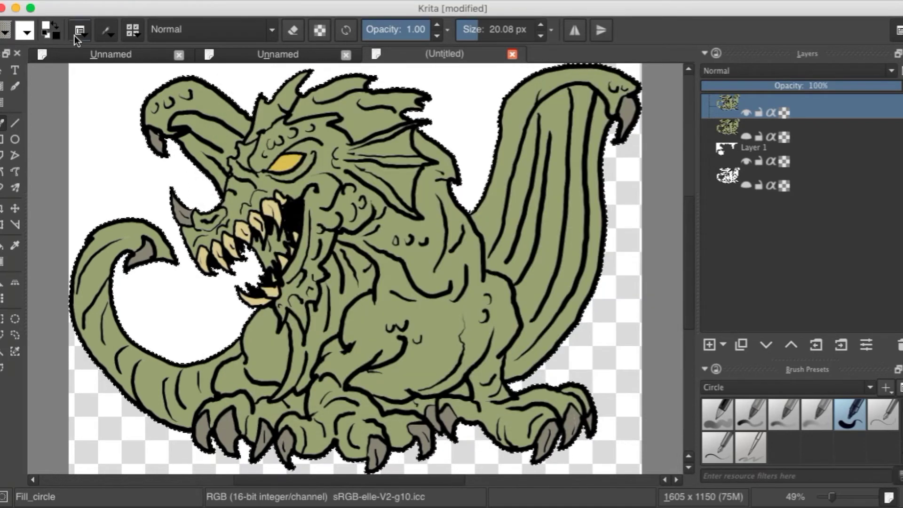
left_click(55, 25)
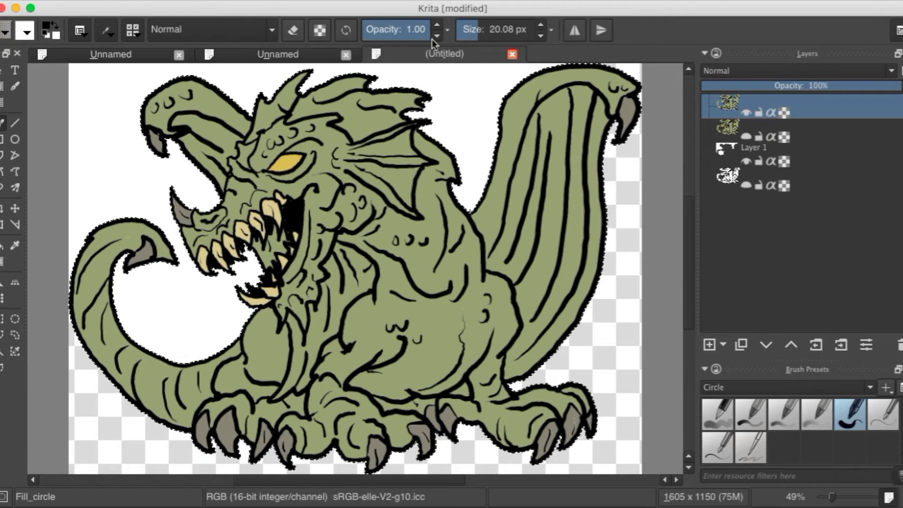
left_click(395, 33)
left_click_drag(392, 30, 391, 30)
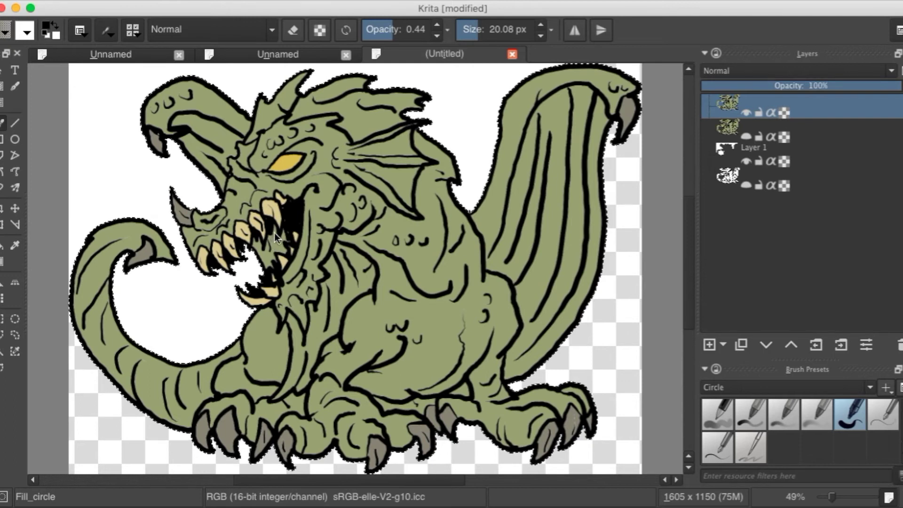
left_click(481, 30)
Paint translucent black shadows inside the mouth and over the membrane and upper edge of the small far wing.
mouse_move(259, 254)
left_mouse_down()
mouse_move(261, 243)
mouse_move(269, 263)
mouse_move(276, 247)
mouse_move(284, 249)
mouse_move(283, 238)
mouse_move(270, 239)
mouse_move(283, 235)
mouse_move(275, 243)
mouse_move(275, 230)
mouse_move(281, 248)
mouse_move(267, 261)
mouse_move(255, 244)
mouse_move(283, 251)
left_mouse_up()
mouse_move(211, 167)
left_mouse_down()
mouse_move(219, 183)
mouse_move(245, 121)
mouse_move(233, 138)
mouse_move(181, 124)
mouse_move(190, 118)
mouse_move(175, 127)
mouse_move(197, 121)
mouse_move(174, 128)
mouse_move(222, 187)
mouse_move(218, 173)
mouse_move(182, 148)
left_mouse_up()
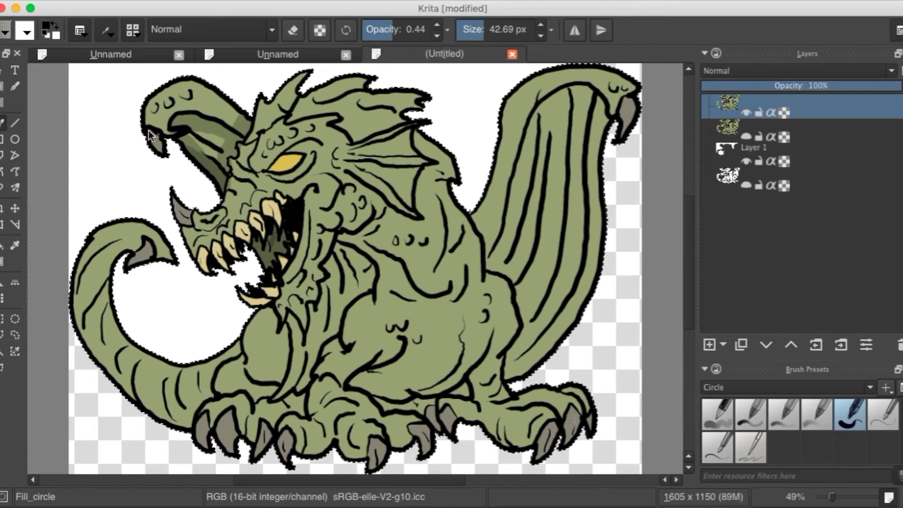
left_click_drag(183, 85, 222, 102)
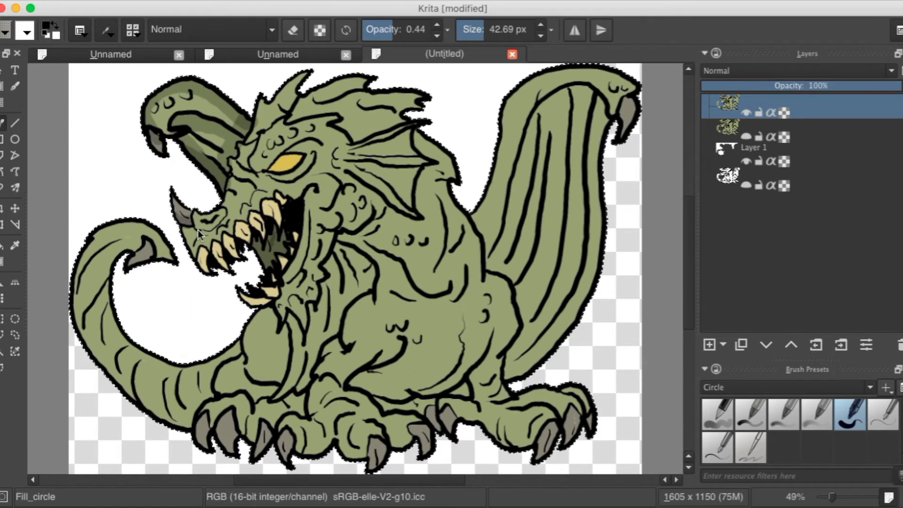
Paint translucent black shadows along the curled tail, the front of the chest and the far foot.
mouse_move(136, 243)
left_mouse_down()
mouse_move(165, 254)
mouse_move(112, 275)
mouse_move(105, 306)
mouse_move(133, 352)
mouse_move(176, 366)
mouse_move(238, 347)
left_mouse_up()
mouse_move(205, 377)
left_mouse_down()
mouse_move(209, 395)
mouse_move(163, 422)
left_mouse_up()
mouse_move(106, 394)
left_mouse_down()
mouse_move(65, 337)
mouse_move(141, 382)
mouse_move(203, 393)
mouse_move(202, 382)
mouse_move(163, 392)
mouse_move(123, 383)
mouse_move(174, 413)
mouse_move(190, 405)
mouse_move(186, 431)
mouse_move(217, 354)
mouse_move(188, 401)
mouse_move(157, 415)
mouse_move(186, 419)
mouse_move(210, 374)
left_mouse_up()
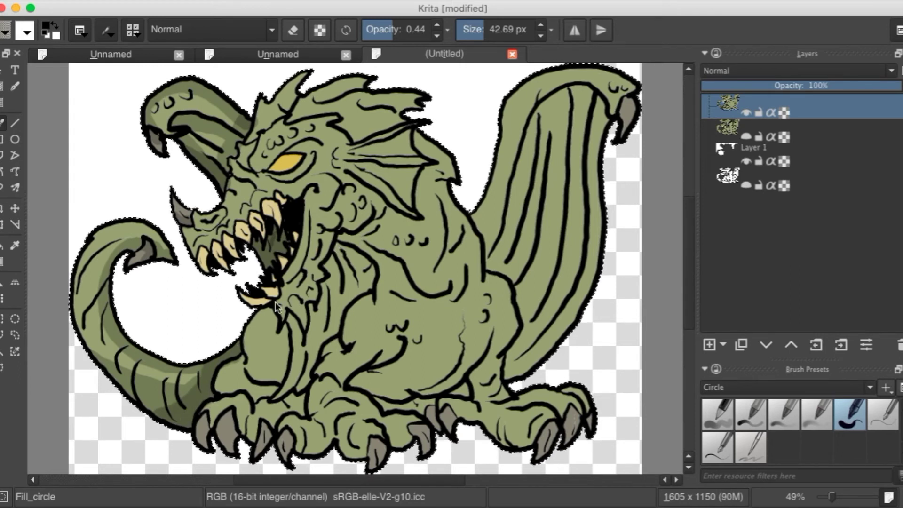
mouse_move(266, 311)
left_mouse_down()
mouse_move(281, 332)
mouse_move(263, 319)
mouse_move(282, 338)
mouse_move(286, 368)
mouse_move(265, 404)
mouse_move(295, 397)
mouse_move(301, 410)
mouse_move(272, 411)
mouse_move(261, 430)
left_mouse_up()
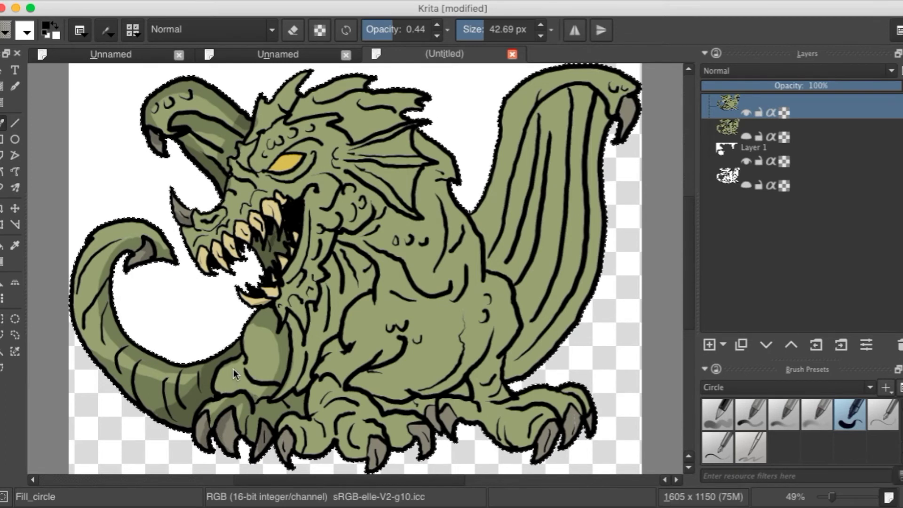
Paint translucent black shadows over the far foot, the chest and neck folds, and the area beneath the near arm.
mouse_move(258, 380)
left_mouse_down()
mouse_move(219, 396)
mouse_move(261, 401)
mouse_move(225, 394)
mouse_move(274, 388)
mouse_move(245, 380)
mouse_move(264, 388)
left_mouse_up()
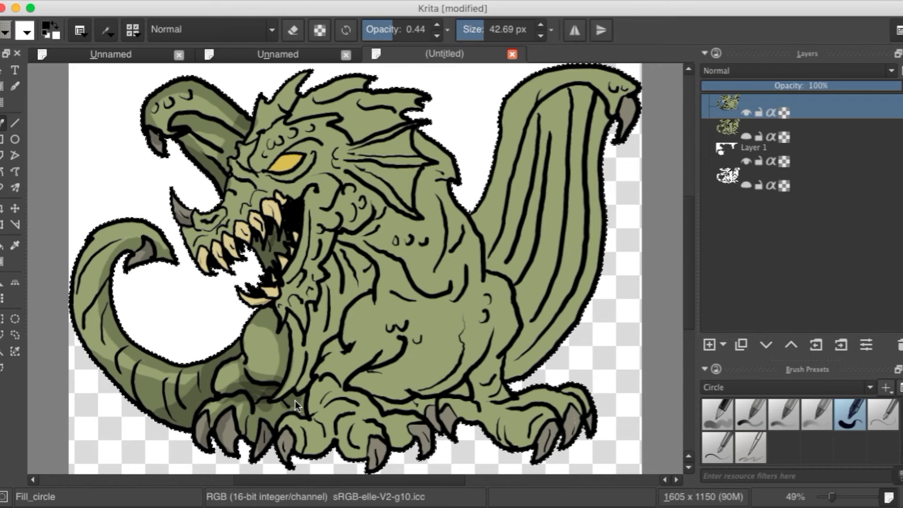
mouse_move(301, 405)
left_mouse_down()
mouse_move(300, 412)
mouse_move(289, 397)
mouse_move(263, 433)
left_mouse_up()
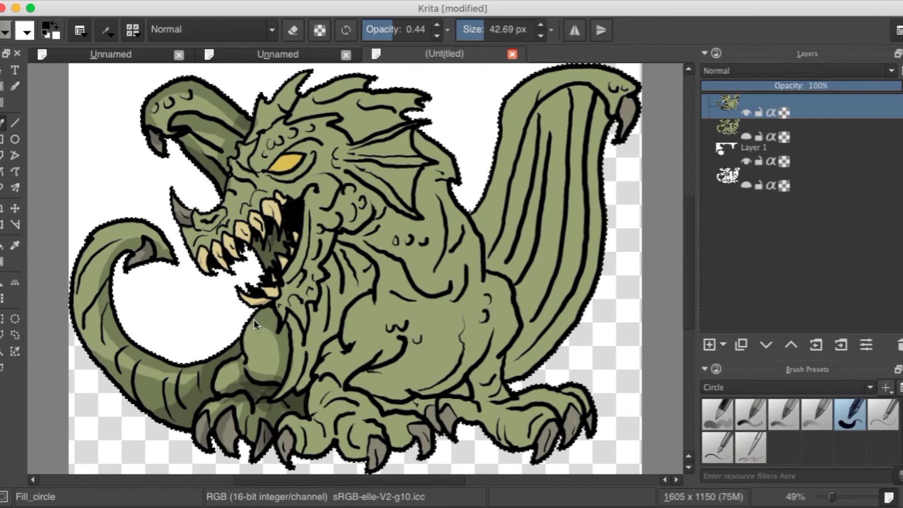
mouse_move(272, 322)
left_mouse_down()
mouse_move(288, 348)
mouse_move(277, 388)
mouse_move(266, 334)
mouse_move(240, 329)
mouse_move(252, 322)
left_mouse_up()
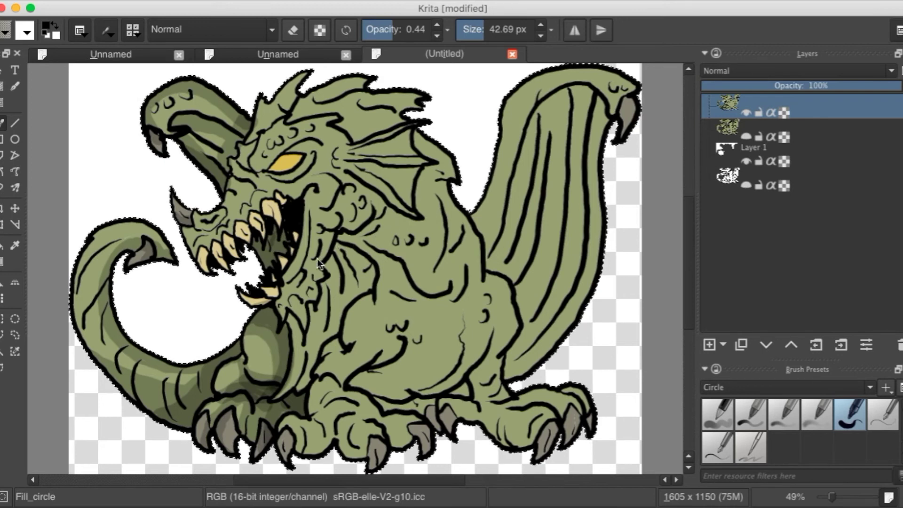
mouse_move(295, 329)
left_mouse_down()
mouse_move(306, 312)
mouse_move(290, 308)
mouse_move(308, 296)
mouse_move(315, 304)
mouse_move(328, 274)
mouse_move(314, 314)
mouse_move(333, 261)
mouse_move(348, 254)
mouse_move(370, 283)
mouse_move(356, 259)
mouse_move(353, 282)
mouse_move(339, 310)
mouse_move(330, 308)
mouse_move(293, 388)
mouse_move(330, 325)
mouse_move(305, 359)
mouse_move(307, 317)
mouse_move(296, 311)
mouse_move(312, 310)
mouse_move(289, 318)
mouse_move(307, 350)
mouse_move(312, 315)
mouse_move(308, 331)
mouse_move(329, 298)
mouse_move(332, 257)
mouse_move(326, 267)
mouse_move(347, 255)
mouse_move(352, 276)
left_mouse_up()
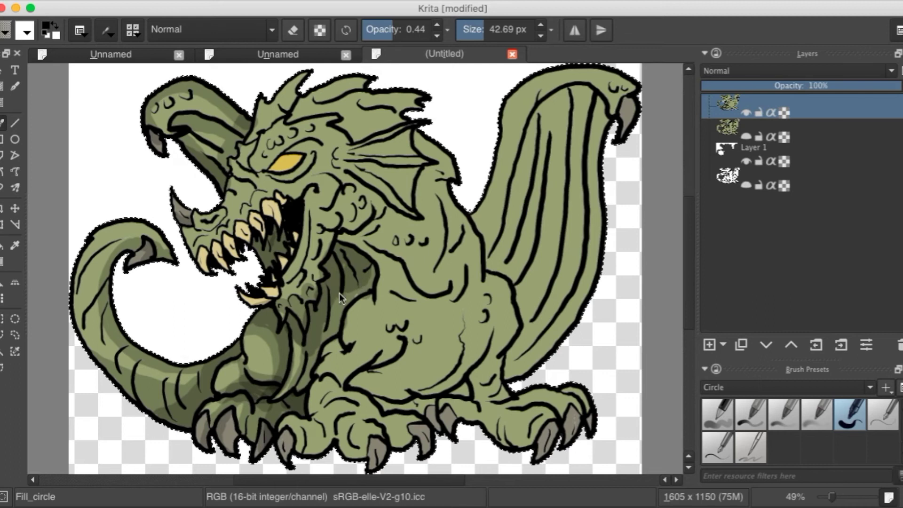
mouse_move(354, 327)
left_mouse_down()
mouse_move(372, 335)
mouse_move(378, 306)
mouse_move(368, 283)
mouse_move(372, 312)
mouse_move(397, 281)
mouse_move(393, 269)
mouse_move(377, 286)
mouse_move(383, 270)
mouse_move(335, 236)
mouse_move(404, 276)
mouse_move(400, 270)
mouse_move(404, 284)
mouse_move(386, 306)
mouse_move(365, 283)
left_mouse_up()
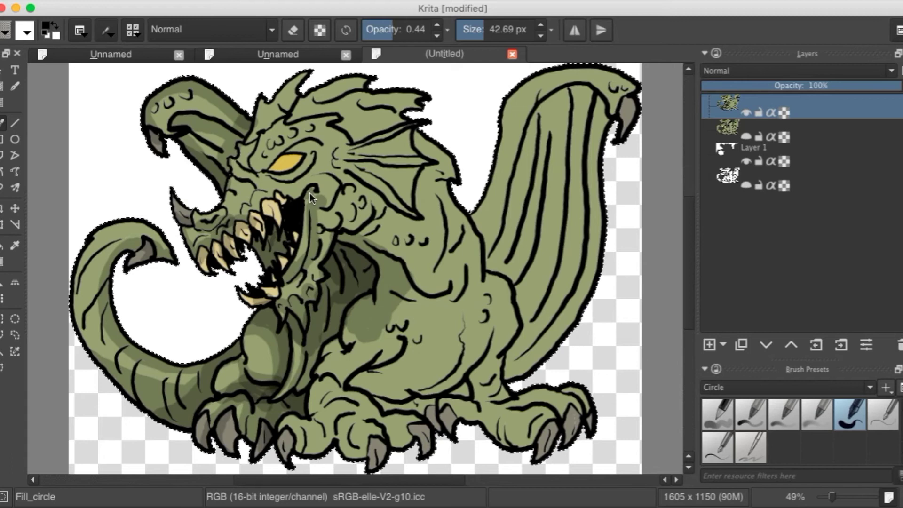
Paint translucent black shadows around the mouth corner, cheek and eye, and across the head spikes and ear frill.
left_click_drag(313, 197, 307, 191)
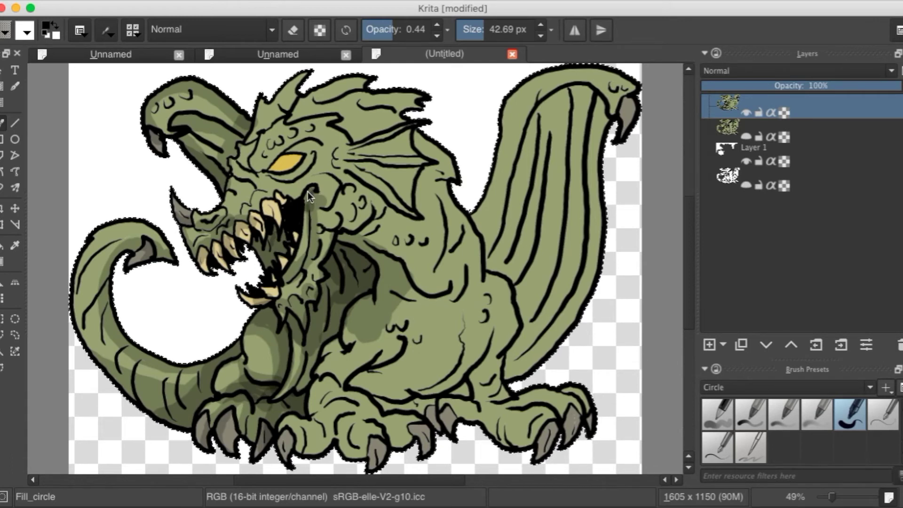
left_click(278, 185)
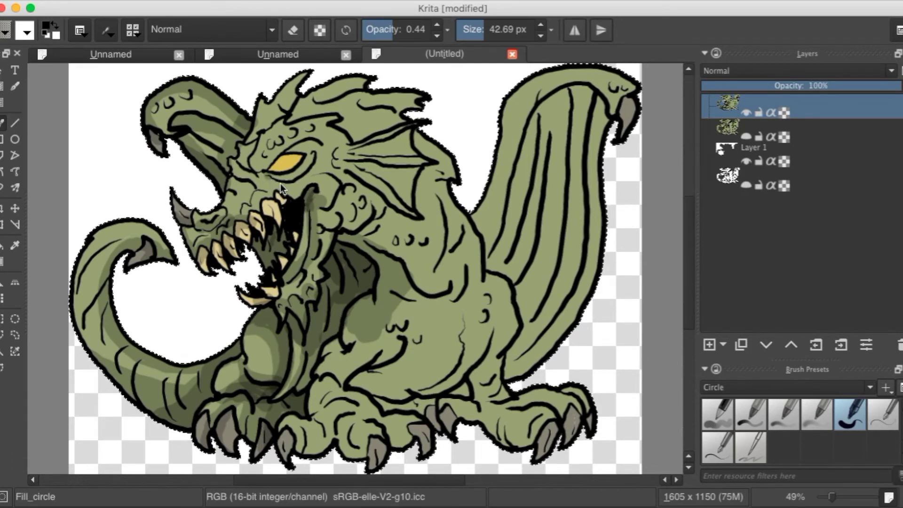
mouse_move(318, 149)
left_mouse_down()
mouse_move(288, 150)
mouse_move(269, 171)
mouse_move(292, 168)
mouse_move(298, 154)
left_mouse_up()
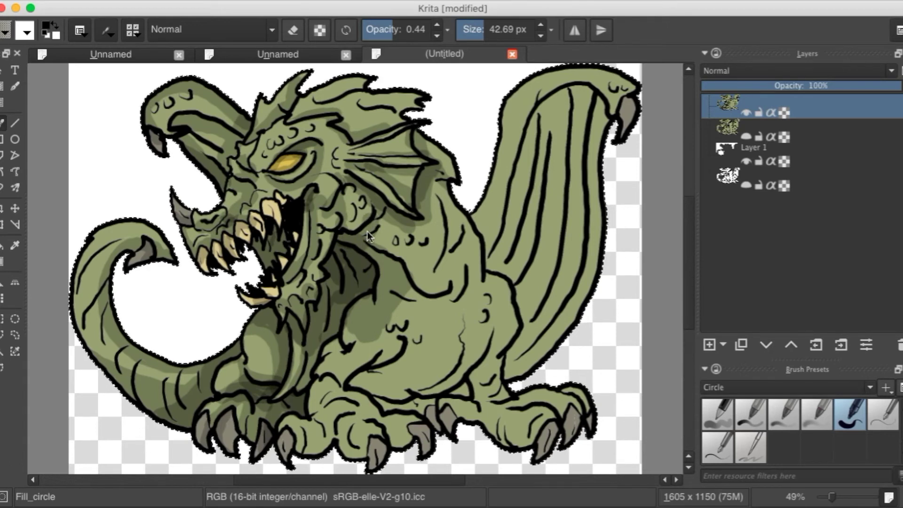
Paint translucent black shadows on the shoulder, along the back and underside of the belly, and over the near front foot.
mouse_move(399, 261)
left_mouse_down()
mouse_move(416, 290)
mouse_move(448, 295)
mouse_move(469, 277)
mouse_move(472, 241)
mouse_move(486, 337)
mouse_move(458, 388)
mouse_move(469, 390)
mouse_move(380, 397)
mouse_move(426, 407)
mouse_move(437, 420)
mouse_move(416, 406)
mouse_move(377, 405)
mouse_move(365, 371)
mouse_move(362, 384)
mouse_move(387, 365)
left_mouse_up()
mouse_move(408, 402)
left_mouse_down()
mouse_move(471, 361)
mouse_move(428, 387)
mouse_move(365, 382)
left_mouse_up()
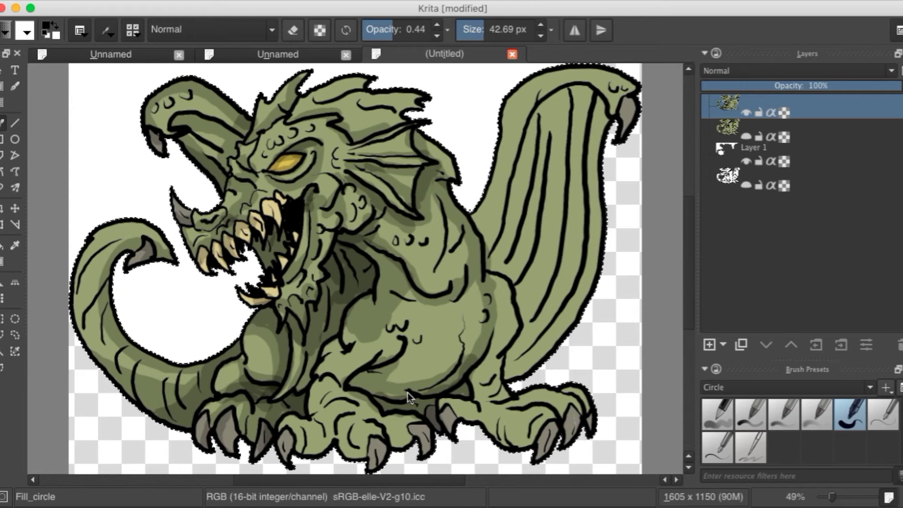
mouse_move(477, 284)
left_mouse_down()
mouse_move(469, 345)
mouse_move(469, 326)
mouse_move(463, 336)
mouse_move(480, 299)
mouse_move(484, 311)
mouse_move(470, 351)
mouse_move(440, 391)
left_mouse_up()
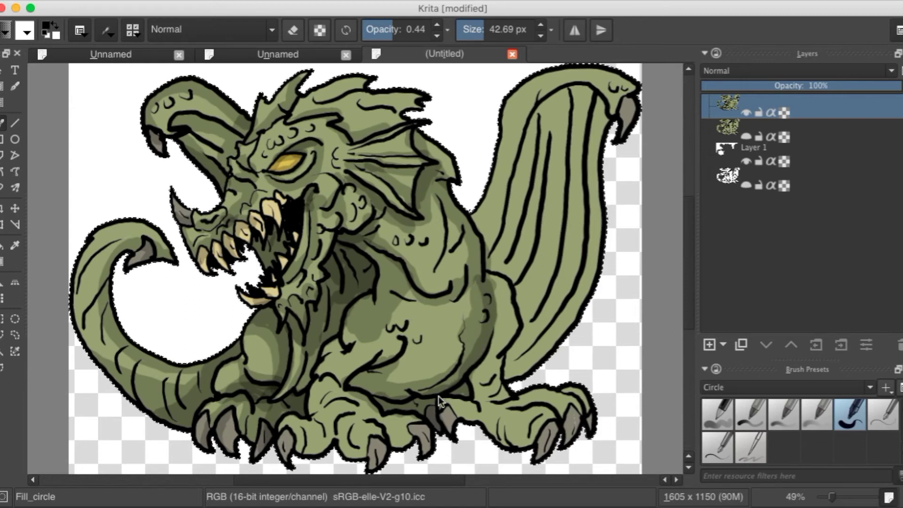
mouse_move(332, 362)
left_mouse_down()
mouse_move(323, 362)
mouse_move(341, 348)
mouse_move(317, 407)
mouse_move(326, 424)
mouse_move(303, 448)
mouse_move(292, 442)
mouse_move(306, 451)
mouse_move(325, 446)
left_mouse_up()
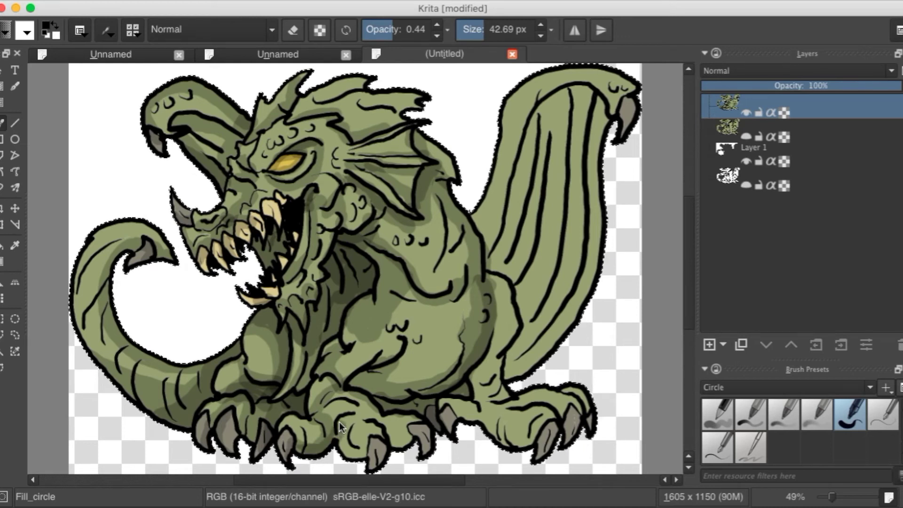
mouse_move(389, 433)
left_mouse_down()
mouse_move(407, 423)
mouse_move(403, 441)
left_mouse_up()
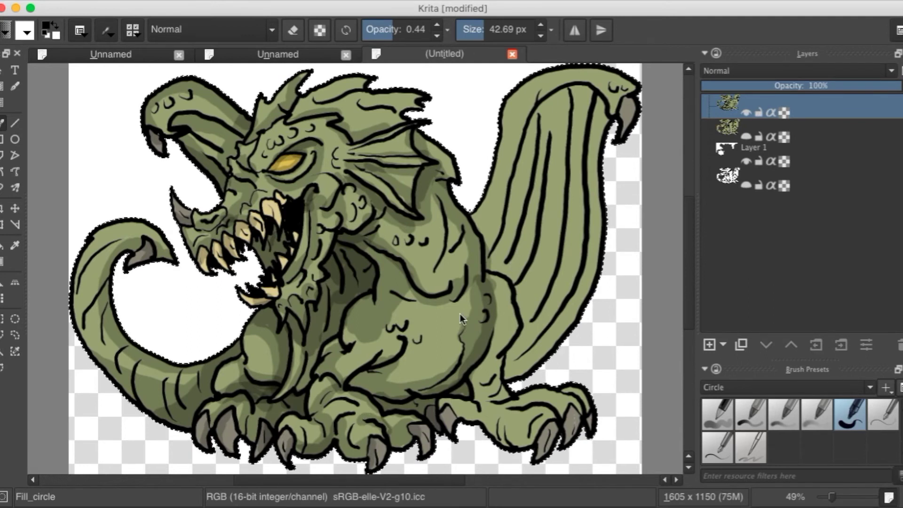
Paint translucent black shadows around the belly bumps and down the hind leg, foot and toes.
mouse_move(414, 342)
left_mouse_down()
mouse_move(419, 334)
mouse_move(408, 348)
mouse_move(402, 331)
left_mouse_up()
left_click_drag(463, 324, 464, 303)
mouse_move(488, 349)
left_mouse_down()
mouse_move(467, 400)
mouse_move(441, 416)
mouse_move(449, 431)
mouse_move(537, 439)
mouse_move(541, 456)
left_mouse_up()
mouse_move(519, 400)
left_mouse_down()
mouse_move(538, 400)
mouse_move(563, 427)
mouse_move(565, 445)
left_mouse_up()
left_click_drag(566, 394, 588, 399)
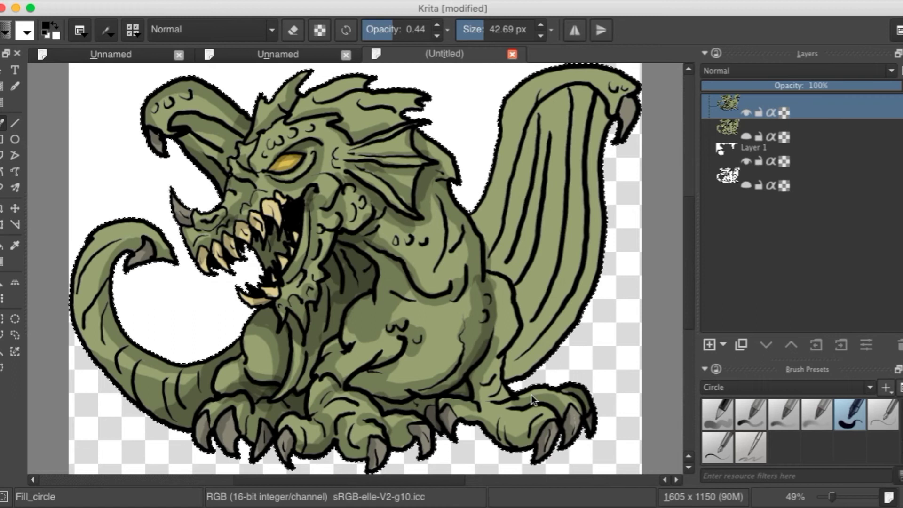
mouse_move(508, 401)
left_mouse_down()
mouse_move(551, 402)
mouse_move(566, 418)
left_mouse_up()
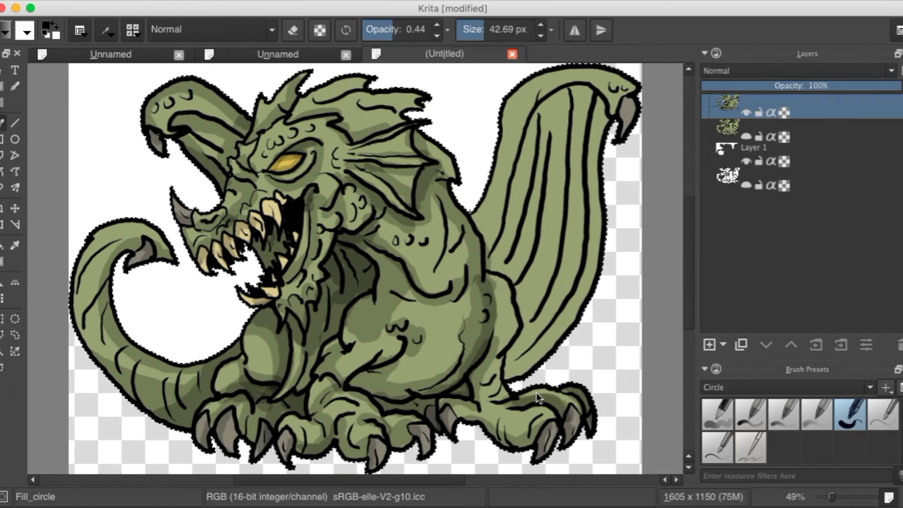
Paint translucent black shadows along the membrane folds, inner edge, base and claw of the large near wing.
mouse_move(503, 362)
left_mouse_down()
mouse_move(511, 348)
mouse_move(517, 371)
mouse_move(542, 362)
mouse_move(586, 279)
mouse_move(604, 156)
mouse_move(578, 86)
mouse_move(545, 113)
mouse_move(544, 104)
mouse_move(563, 94)
mouse_move(596, 101)
mouse_move(541, 121)
mouse_move(490, 269)
mouse_move(504, 221)
left_mouse_up()
mouse_move(512, 171)
left_mouse_down()
mouse_move(534, 117)
mouse_move(566, 90)
mouse_move(591, 88)
mouse_move(607, 106)
mouse_move(588, 134)
mouse_move(543, 122)
mouse_move(543, 183)
left_mouse_up()
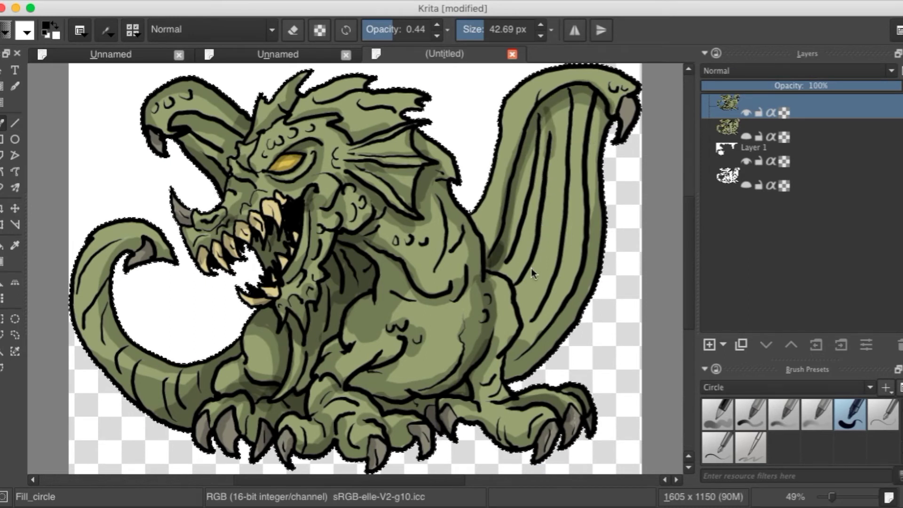
left_click_drag(532, 268, 515, 295)
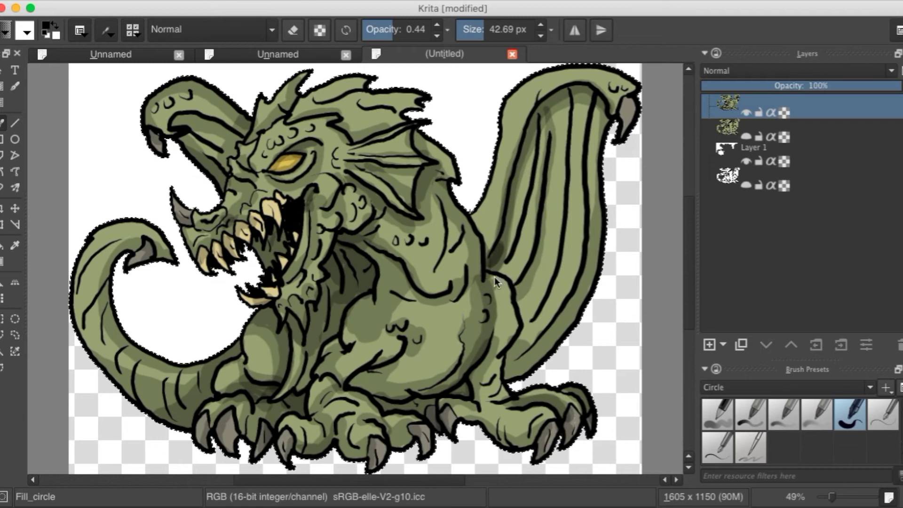
mouse_move(498, 261)
left_mouse_down()
mouse_move(516, 227)
mouse_move(540, 112)
left_mouse_up()
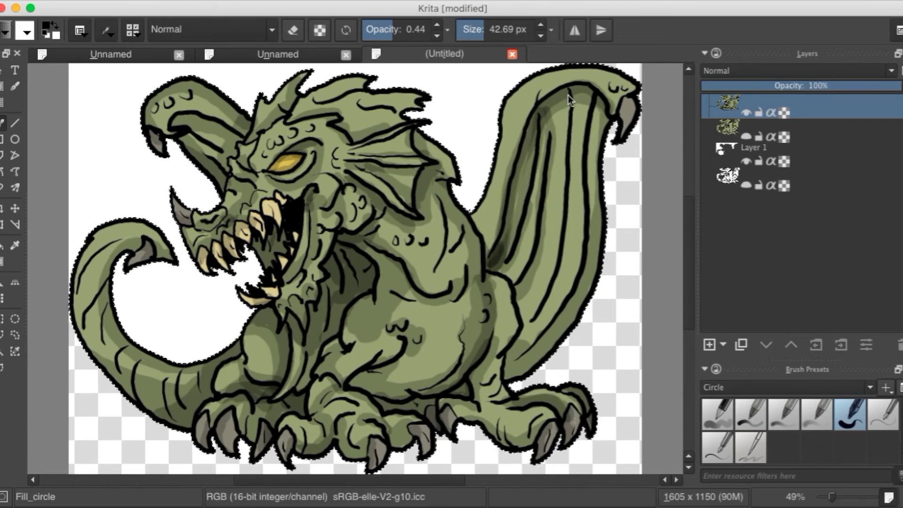
mouse_move(570, 106)
left_mouse_down()
mouse_move(566, 204)
mouse_move(546, 289)
mouse_move(503, 359)
mouse_move(526, 351)
mouse_move(512, 371)
mouse_move(557, 309)
mouse_move(579, 236)
mouse_move(585, 163)
left_mouse_up()
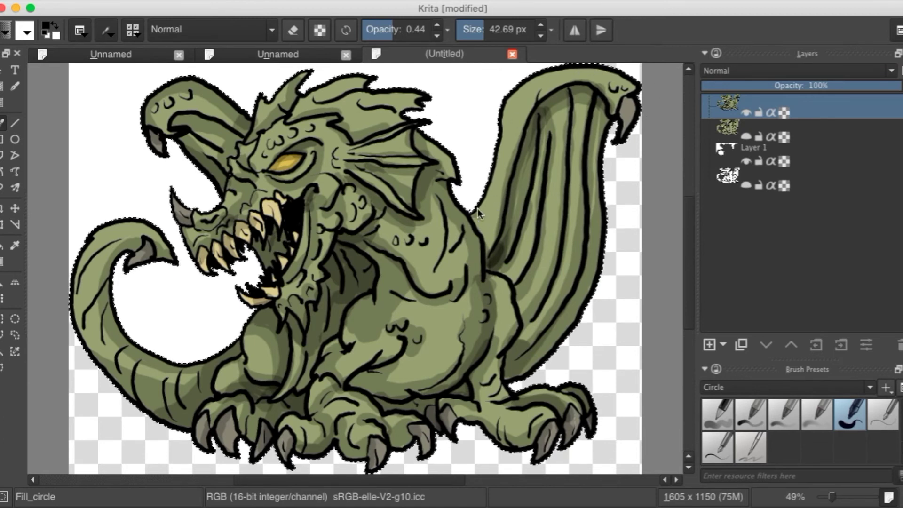
mouse_move(477, 208)
left_mouse_down()
mouse_move(490, 235)
mouse_move(498, 218)
mouse_move(492, 236)
left_mouse_up()
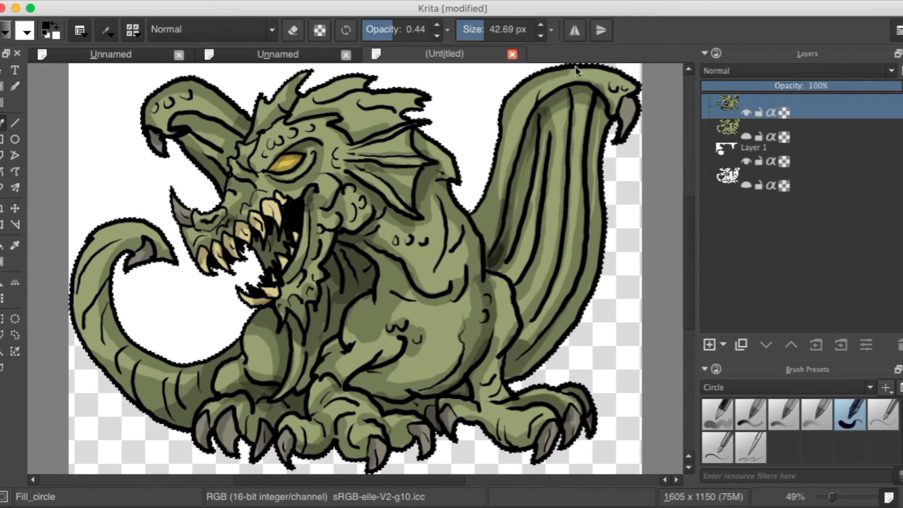
left_click_drag(622, 103, 620, 119)
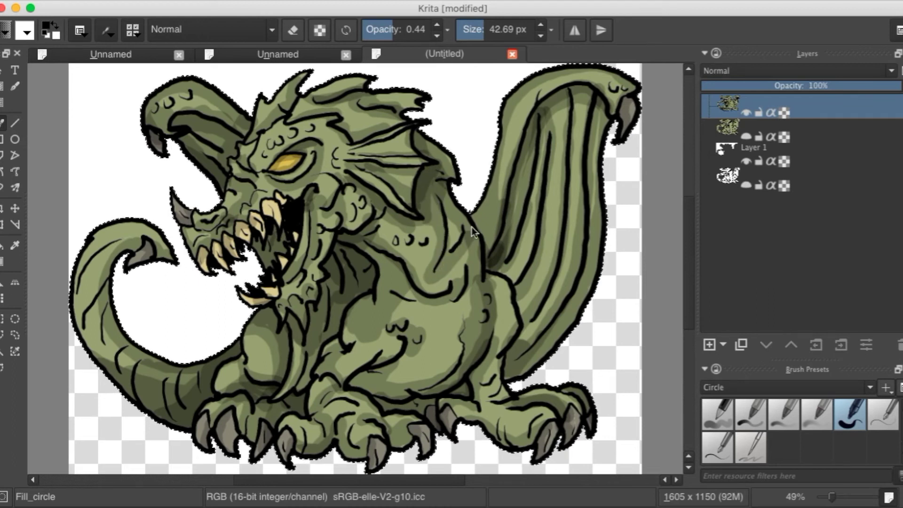
Deepen the shadows beneath the shoulder, in the chest folds and on the front of the belly with more translucent black.
mouse_move(396, 298)
left_mouse_down()
mouse_move(382, 283)
mouse_move(409, 297)
left_mouse_up()
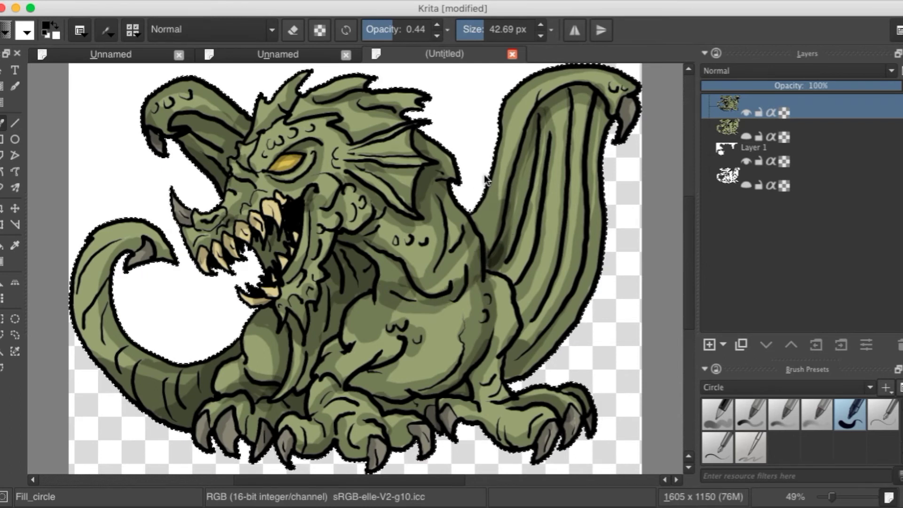
left_click_drag(379, 273, 381, 264)
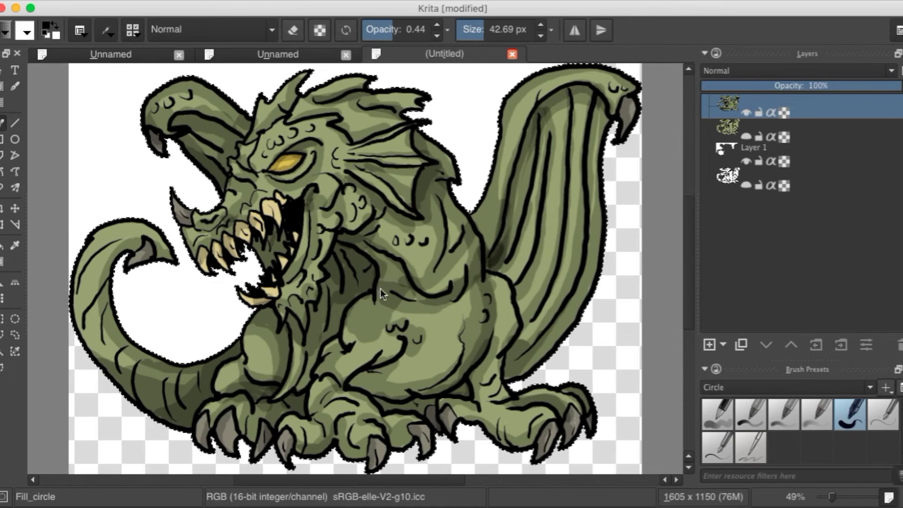
left_click_drag(370, 282, 364, 266)
left_click_drag(342, 300, 352, 265)
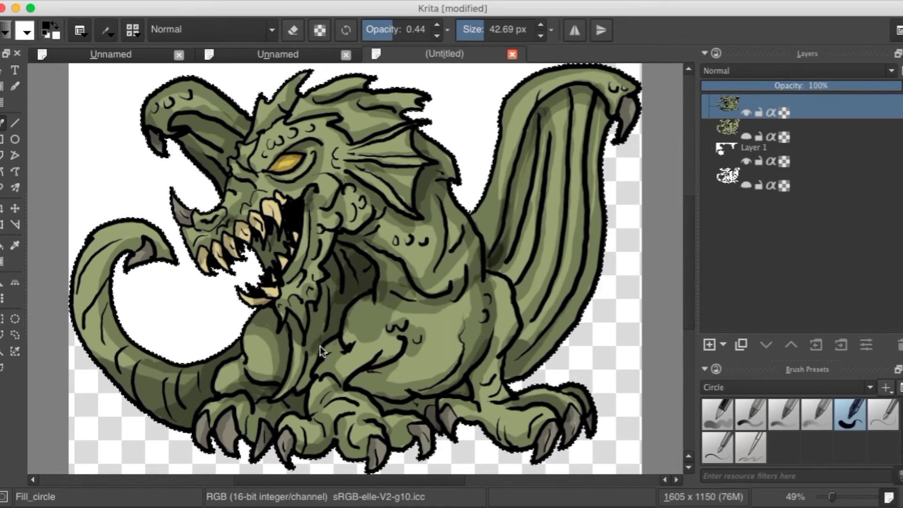
left_click_drag(345, 339, 368, 312)
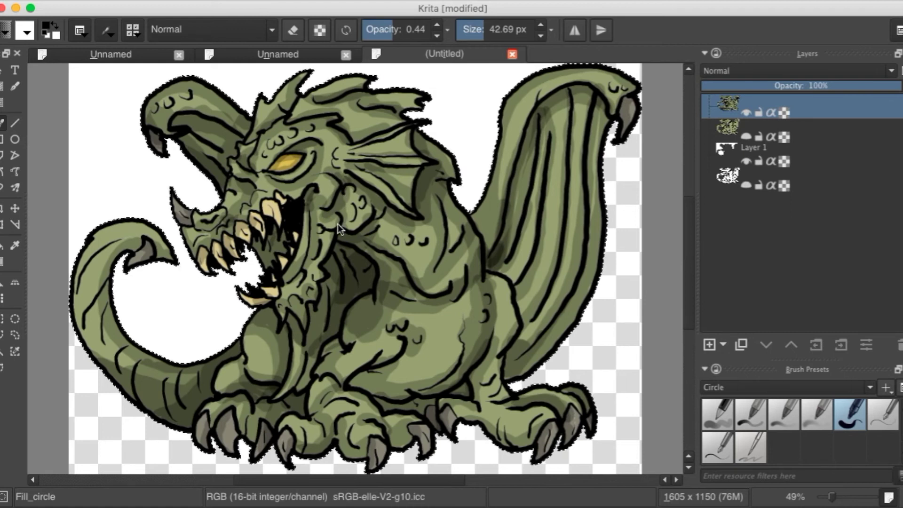
Switch the brush to white at 0.22 opacity and paint highlights on the small far wing, brow and snout.
left_click(54, 26)
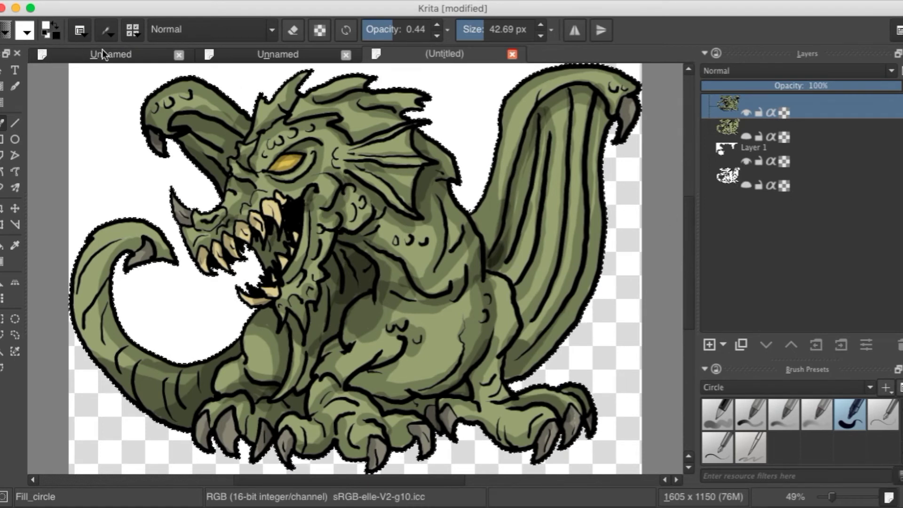
left_click(380, 29)
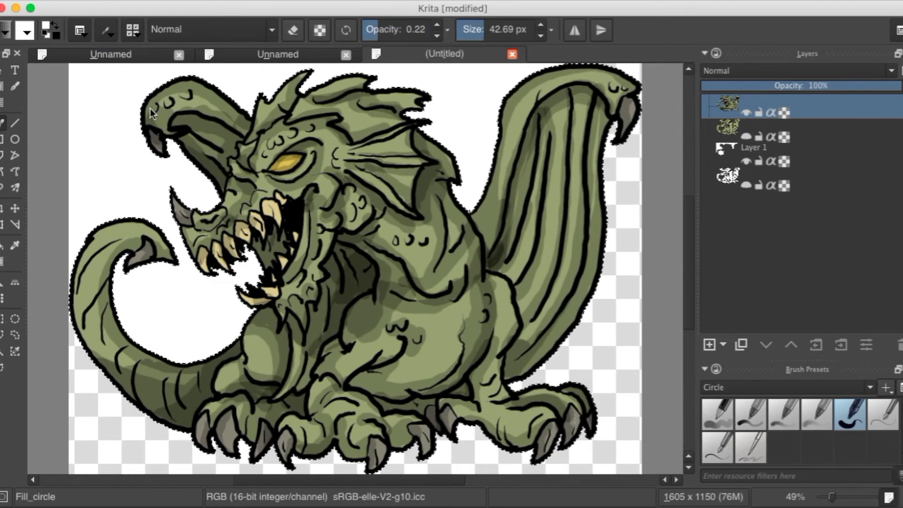
mouse_move(152, 102)
left_mouse_down()
mouse_move(190, 83)
mouse_move(244, 125)
left_mouse_up()
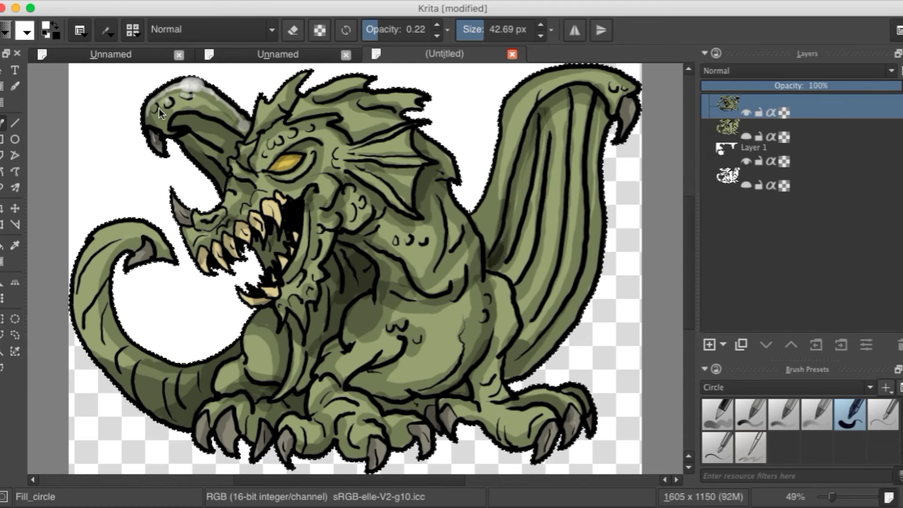
left_click_drag(174, 109, 200, 108)
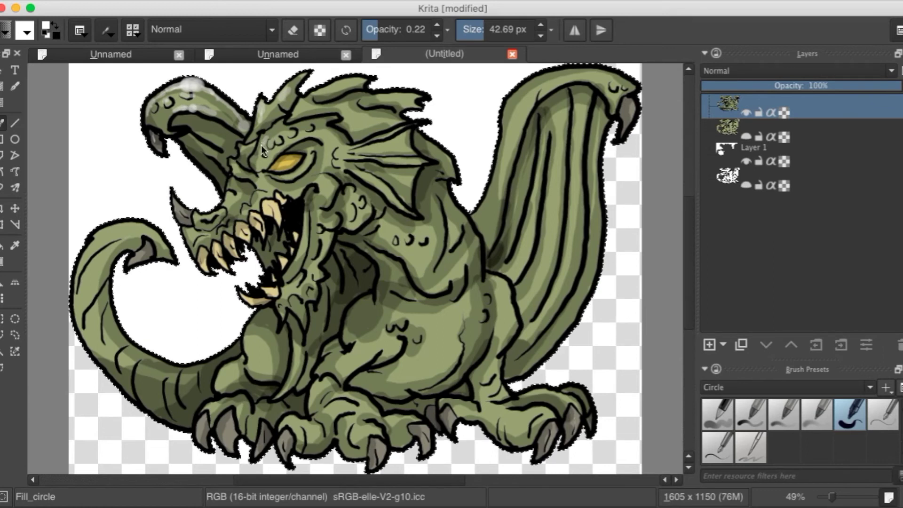
mouse_move(255, 159)
left_mouse_down()
mouse_move(232, 167)
mouse_move(232, 209)
left_mouse_up()
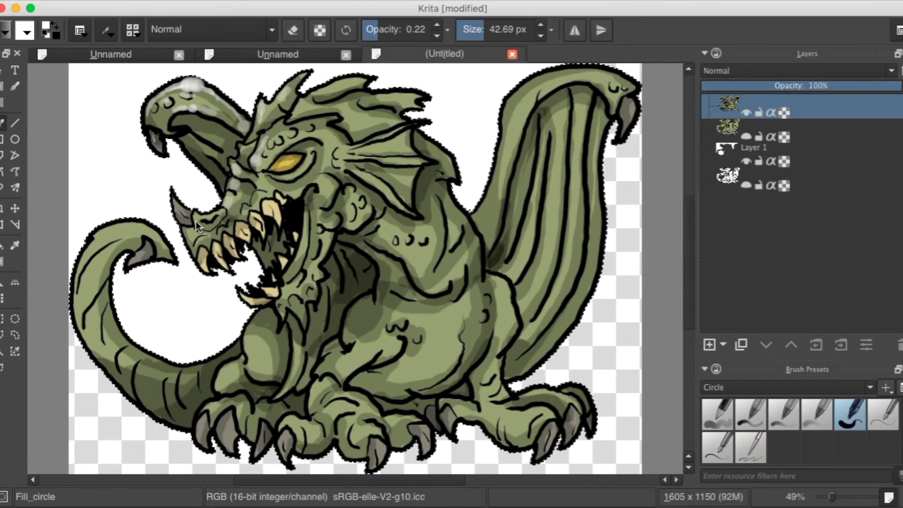
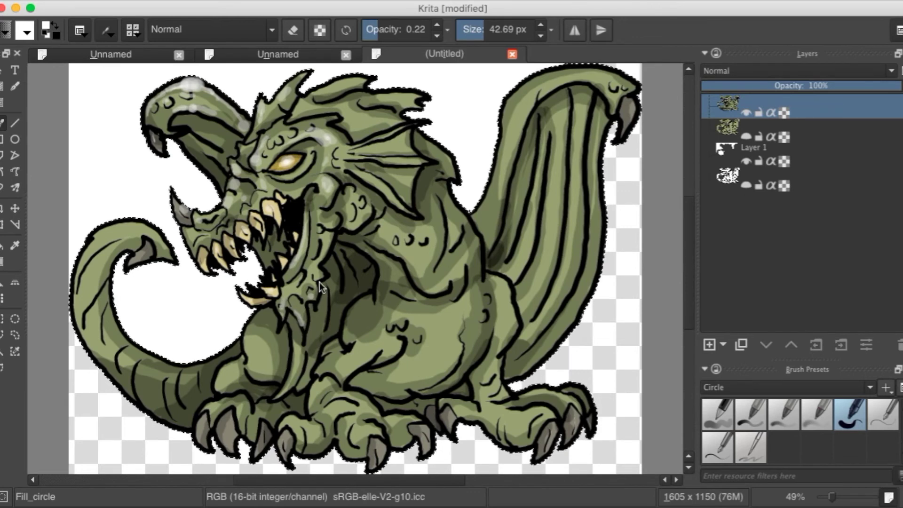
Paint translucent white highlights on the cheek bumps, head spikes and upper back, and undo the last highlight on the ear frill.
left_click_drag(352, 220, 363, 217)
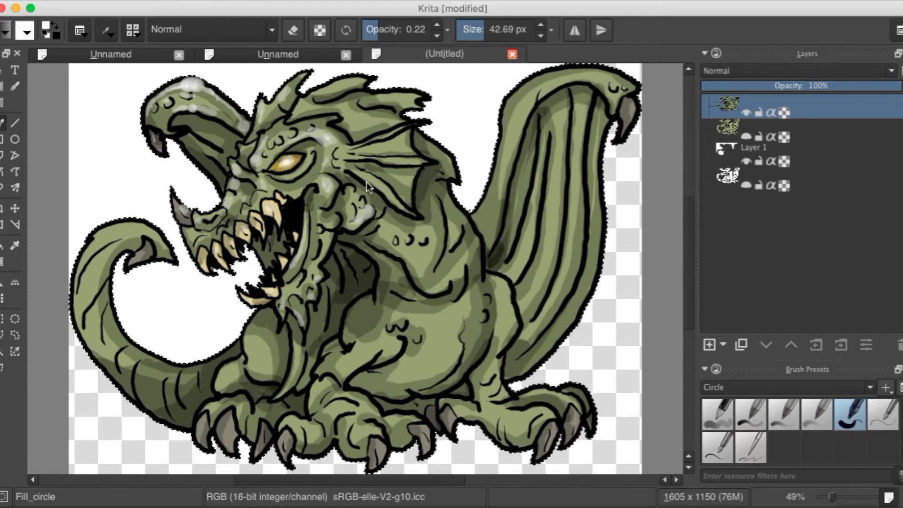
mouse_move(359, 207)
left_mouse_down()
mouse_move(355, 197)
mouse_move(363, 217)
left_mouse_up()
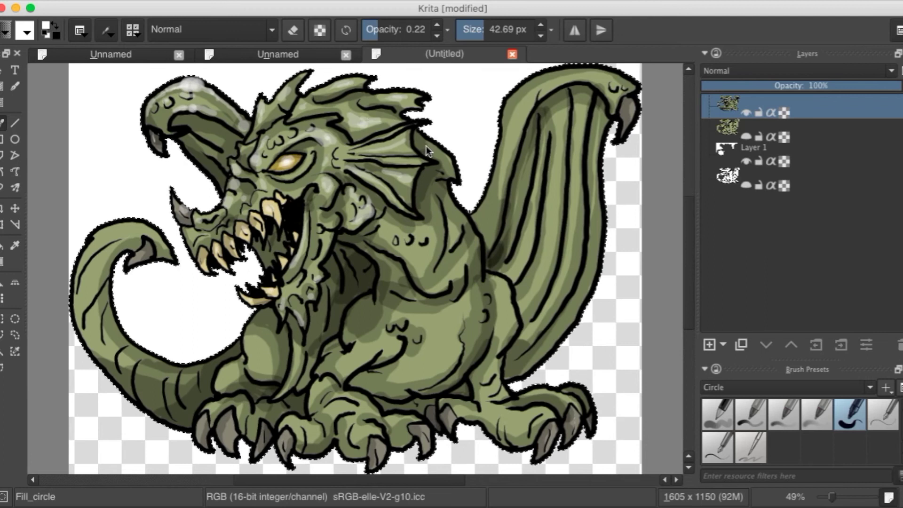
left_click_drag(424, 140, 454, 180)
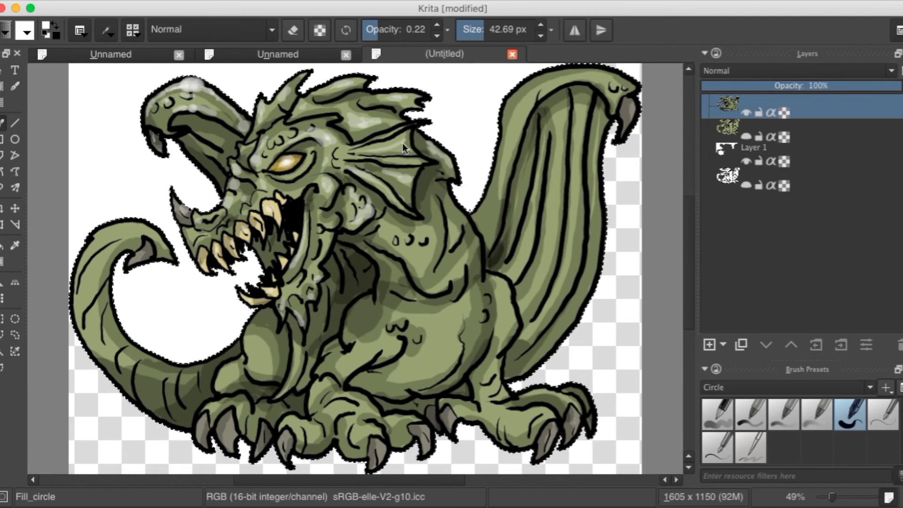
left_click_drag(409, 173, 409, 202)
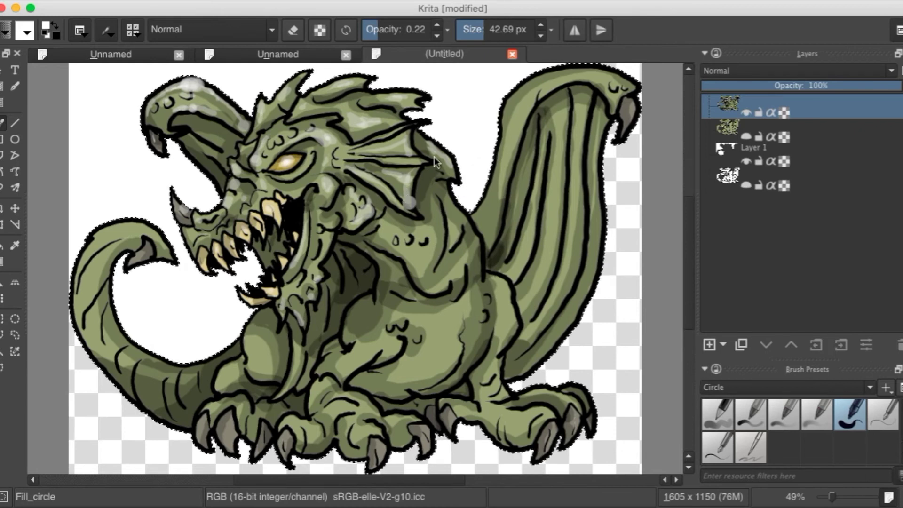
left_click(92, 0)
left_click(94, 13)
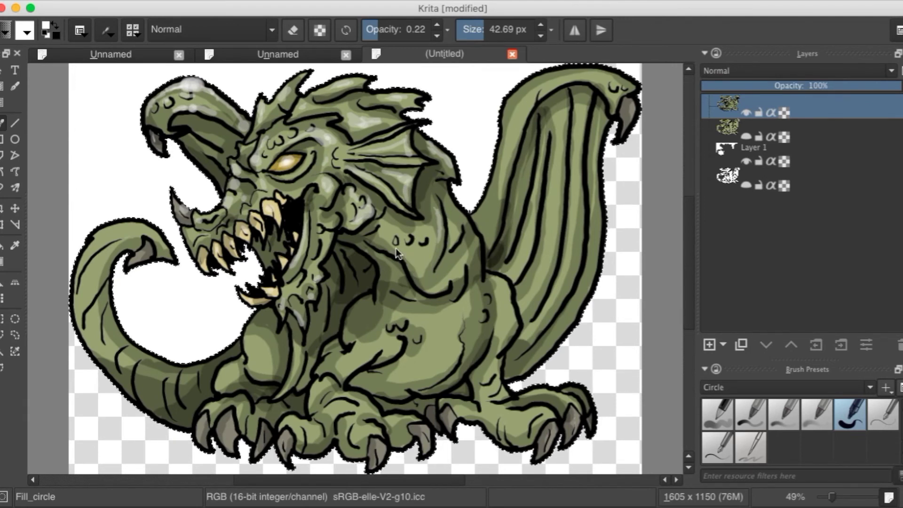
Paint translucent white highlights on the shoulder, upper back, front leg and front feet.
left_click_drag(385, 235, 420, 259)
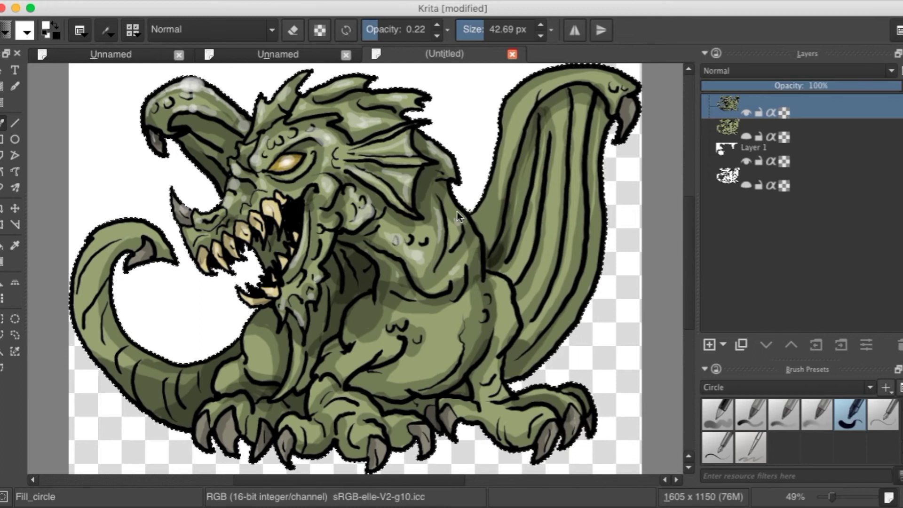
mouse_move(453, 205)
left_mouse_down()
mouse_move(478, 242)
mouse_move(478, 267)
left_mouse_up()
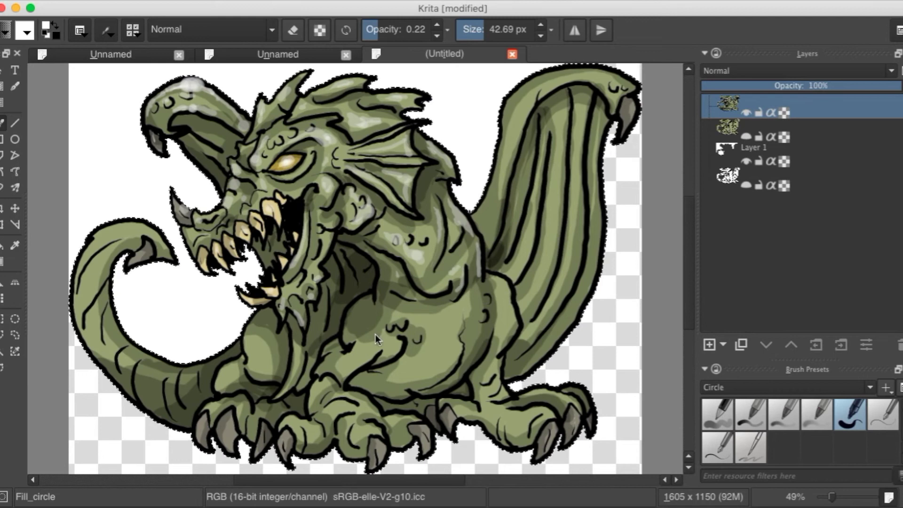
mouse_move(353, 309)
left_mouse_down()
mouse_move(345, 344)
mouse_move(323, 353)
mouse_move(328, 361)
mouse_move(309, 420)
mouse_move(287, 422)
mouse_move(311, 426)
mouse_move(338, 406)
mouse_move(344, 430)
left_mouse_up()
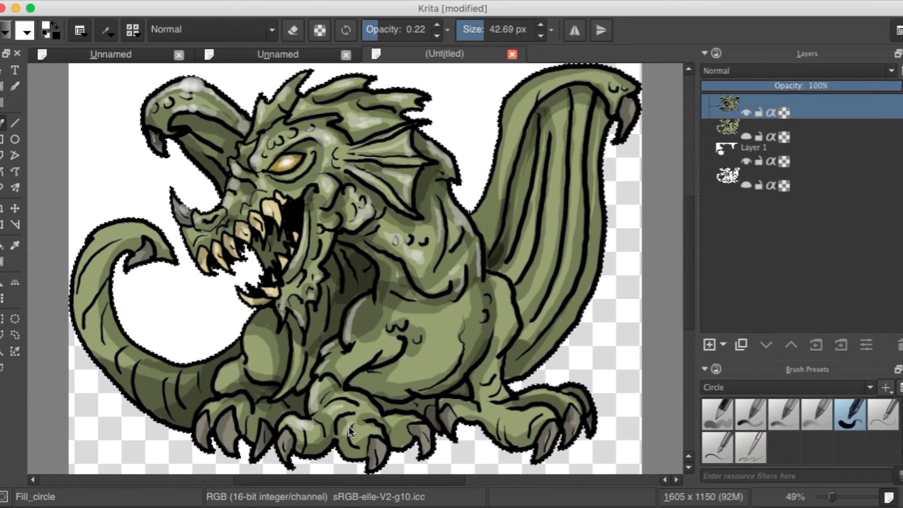
left_click_drag(359, 431, 396, 418)
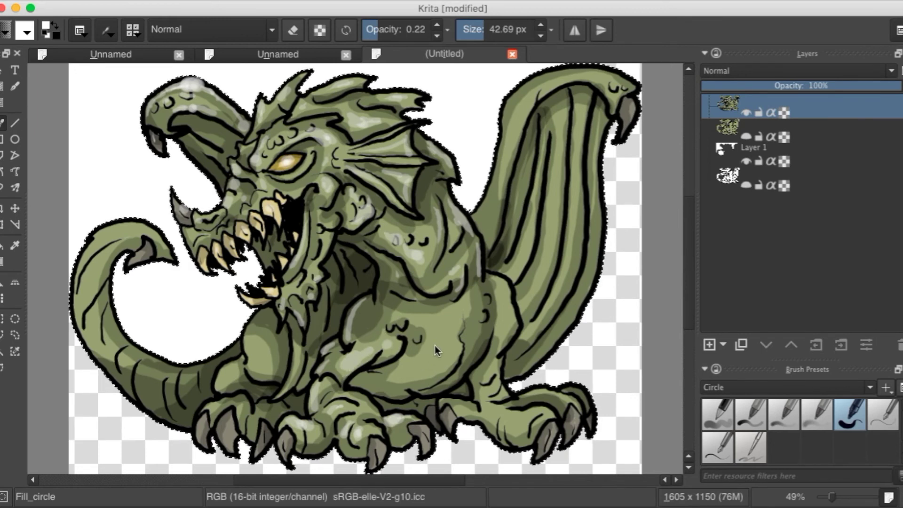
Brighten the side of the belly and the hind leg with translucent white highlights.
left_click_drag(441, 324, 447, 353)
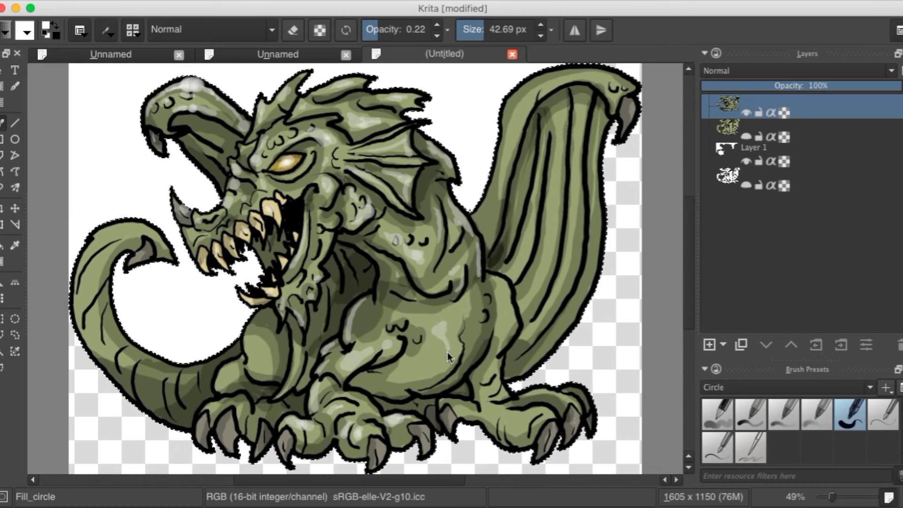
mouse_move(407, 377)
left_mouse_down()
mouse_move(443, 358)
mouse_move(449, 339)
mouse_move(420, 376)
mouse_move(404, 375)
mouse_move(441, 352)
left_mouse_up()
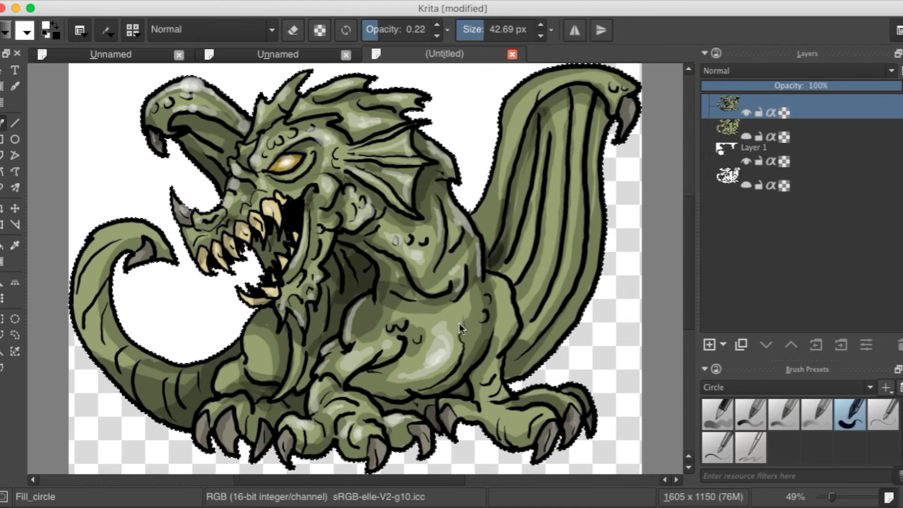
left_click_drag(503, 291, 507, 314)
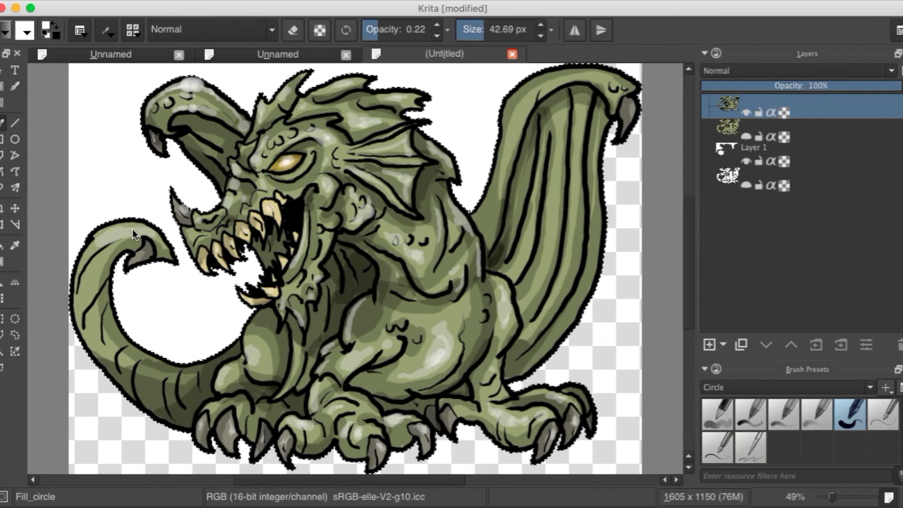
Paint translucent white highlights along the tail and the large near wing's arm and membrane folds, and undo the last stroke.
left_click_drag(108, 231, 103, 233)
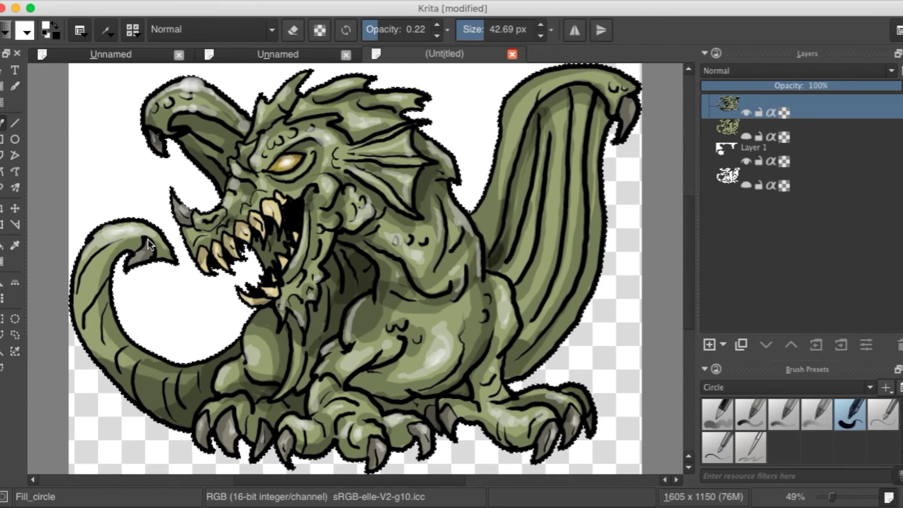
left_click_drag(88, 277, 96, 336)
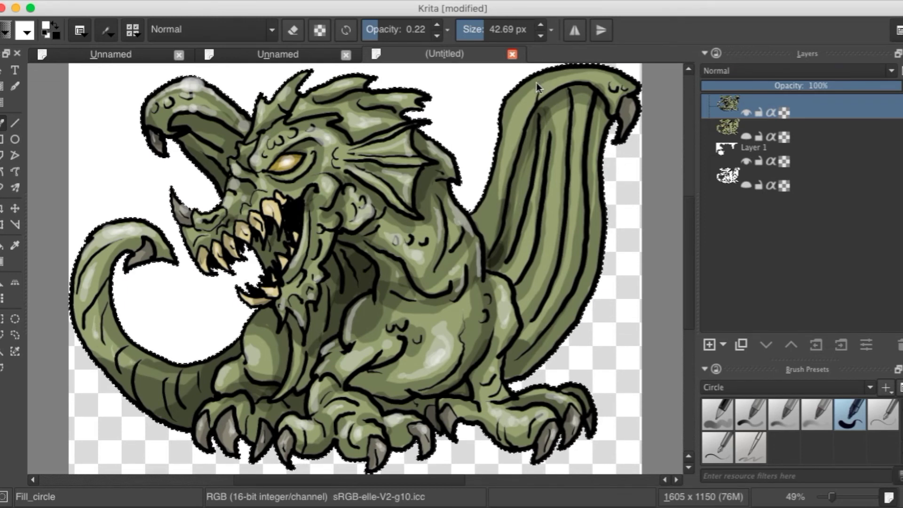
mouse_move(511, 98)
left_mouse_down()
mouse_move(505, 119)
mouse_move(520, 109)
mouse_move(483, 219)
left_mouse_up()
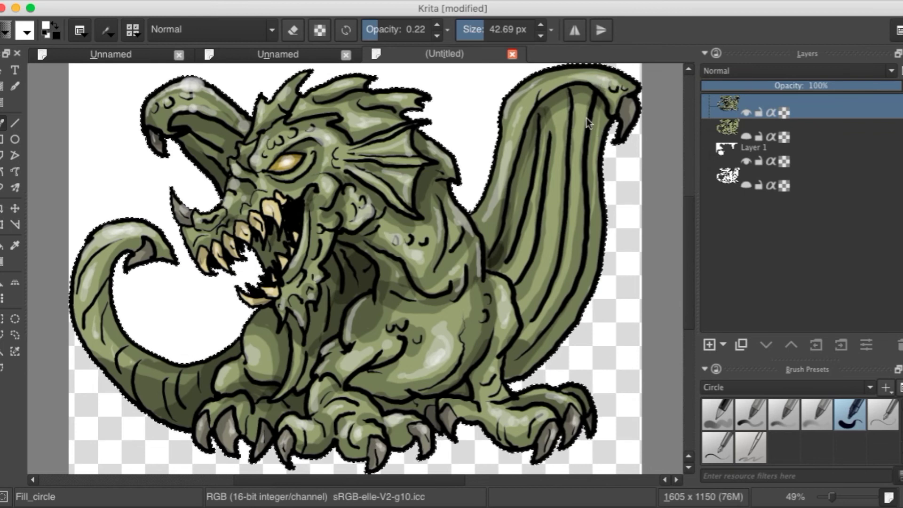
mouse_move(575, 144)
left_mouse_down()
mouse_move(569, 251)
mouse_move(555, 287)
left_mouse_up()
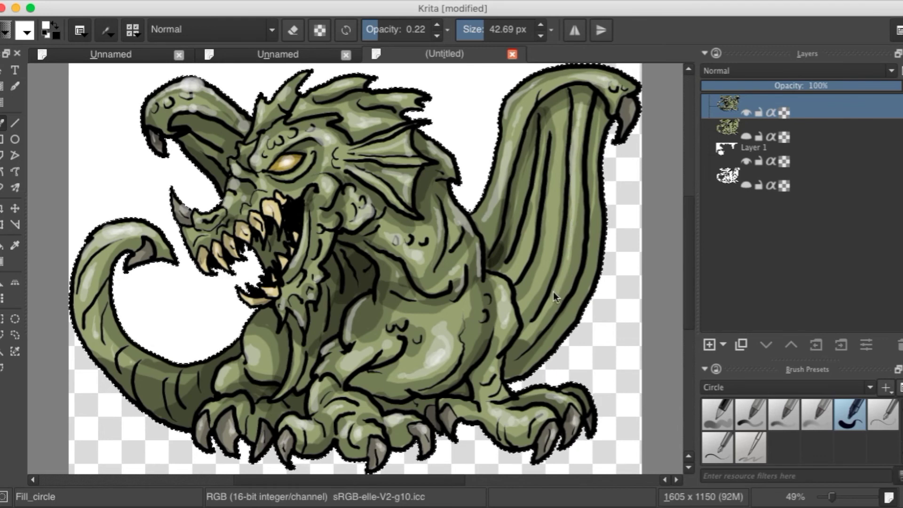
left_click_drag(555, 119, 547, 238)
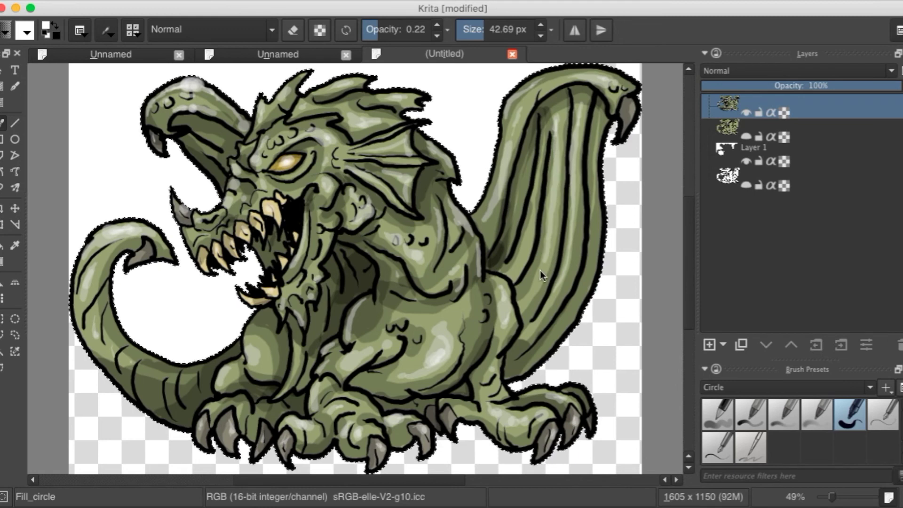
key("ctrl+z")
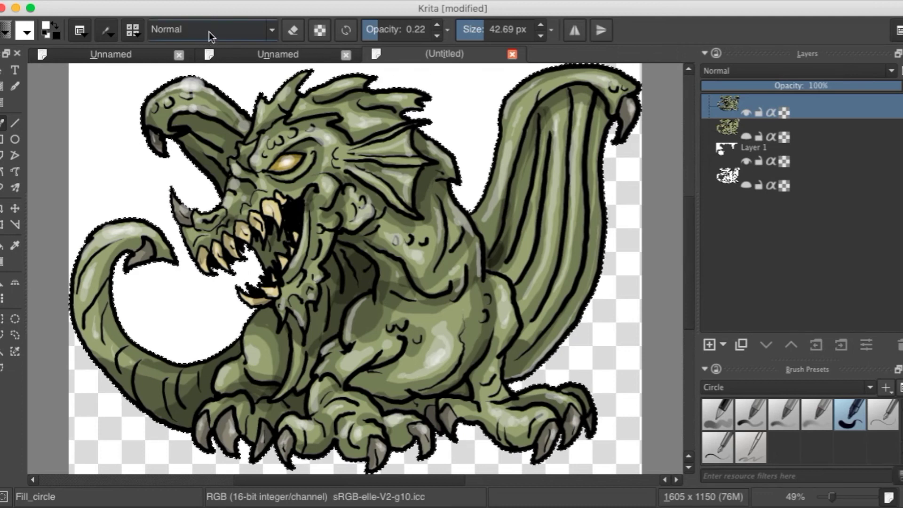
Set the brush colour to dark red #901717 and tint the gums, mouth edge and ear frill at 0.22 opacity.
left_click(46, 24)
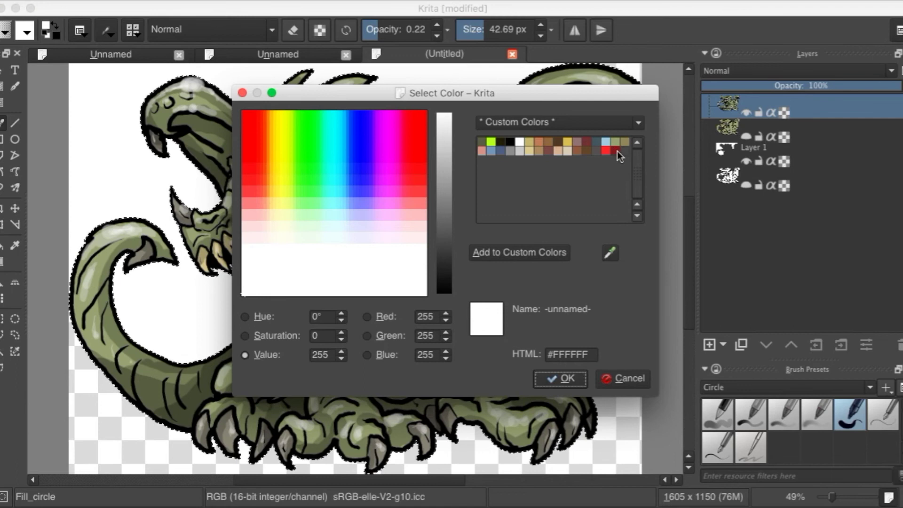
left_click(615, 151)
left_click(566, 379)
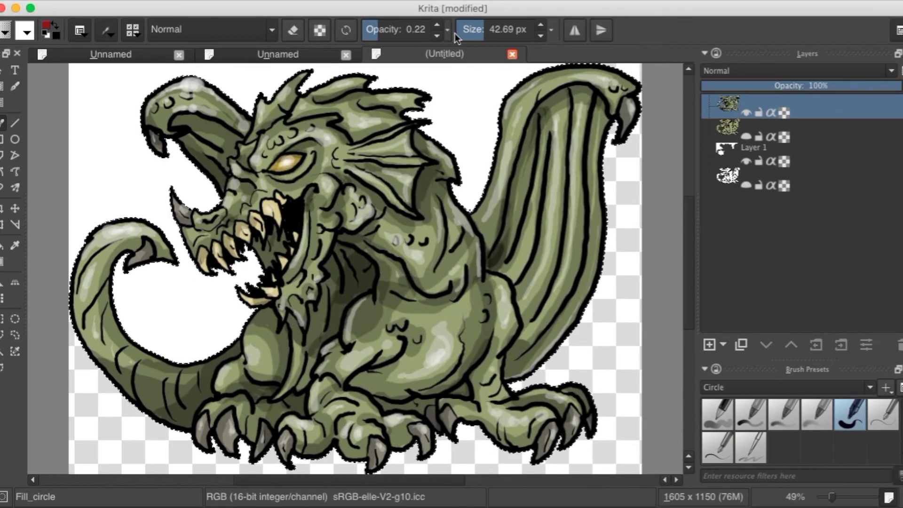
left_click_drag(195, 253, 254, 209)
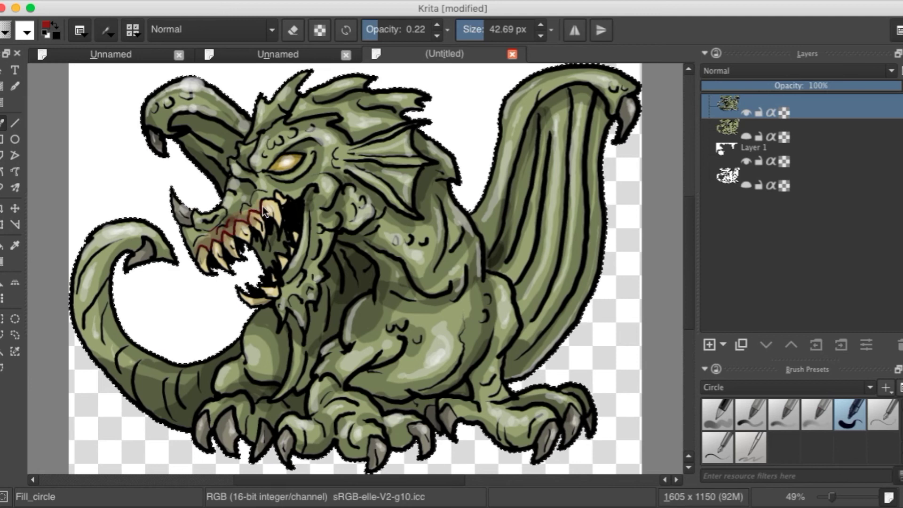
mouse_move(261, 200)
left_mouse_down()
mouse_move(272, 195)
mouse_move(263, 191)
mouse_move(256, 208)
left_mouse_up()
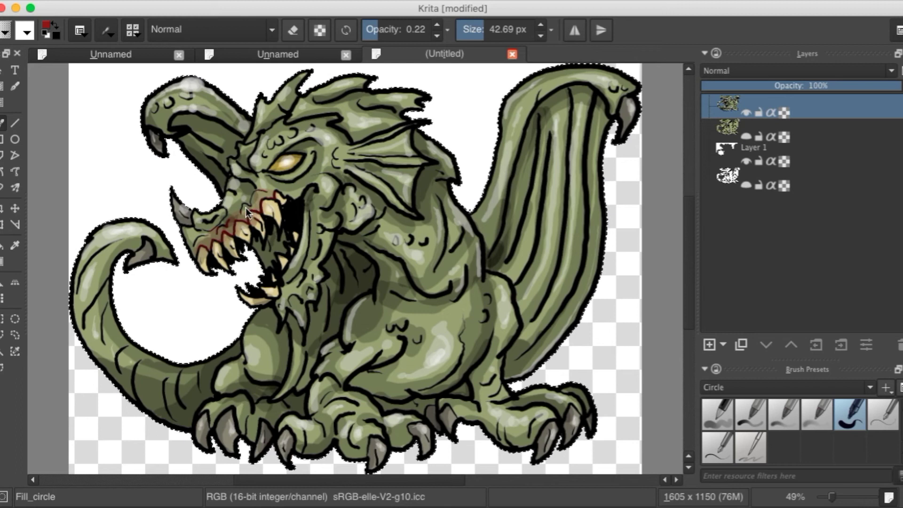
left_click_drag(198, 245, 193, 256)
mouse_move(276, 300)
left_mouse_down()
mouse_move(303, 236)
mouse_move(316, 187)
left_mouse_up()
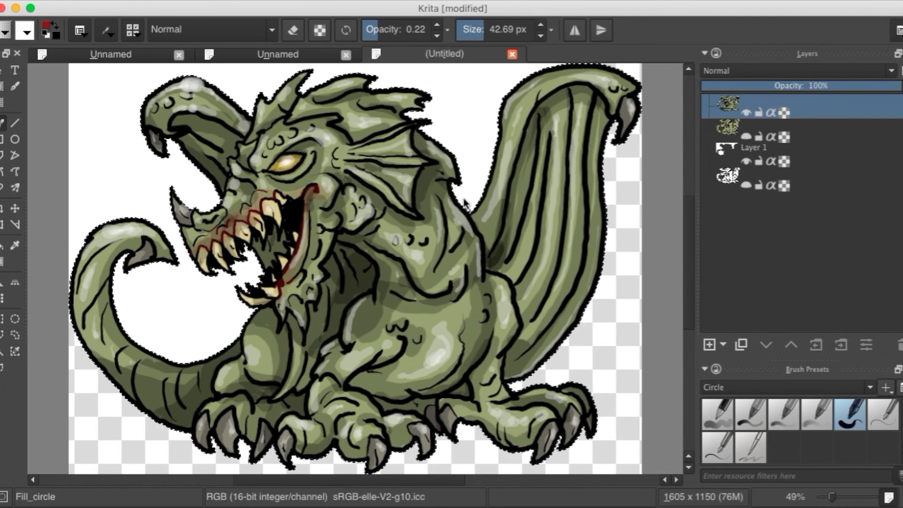
mouse_move(365, 167)
left_mouse_down()
mouse_move(390, 171)
mouse_move(389, 180)
mouse_move(398, 173)
mouse_move(410, 202)
mouse_move(404, 185)
left_mouse_up()
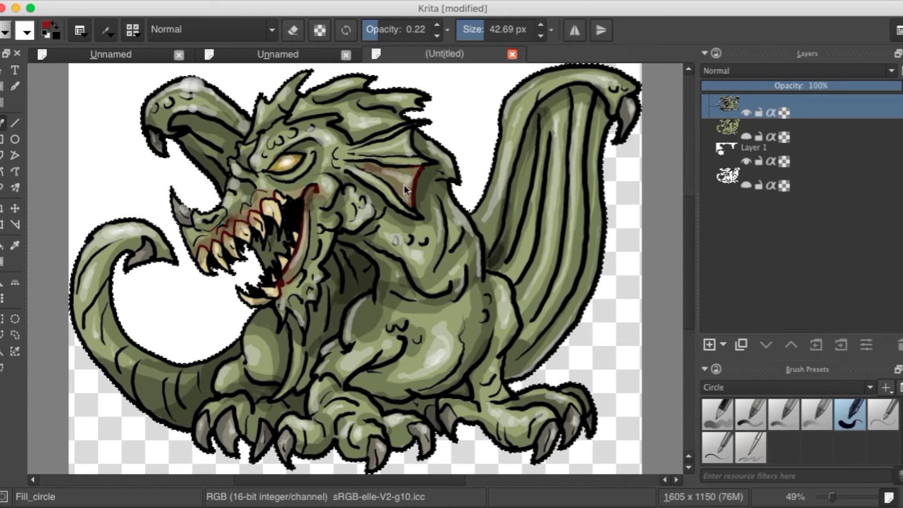
mouse_move(410, 128)
left_mouse_down()
mouse_move(411, 150)
mouse_move(352, 152)
mouse_move(407, 153)
mouse_move(393, 143)
mouse_move(402, 139)
mouse_move(411, 153)
left_mouse_up()
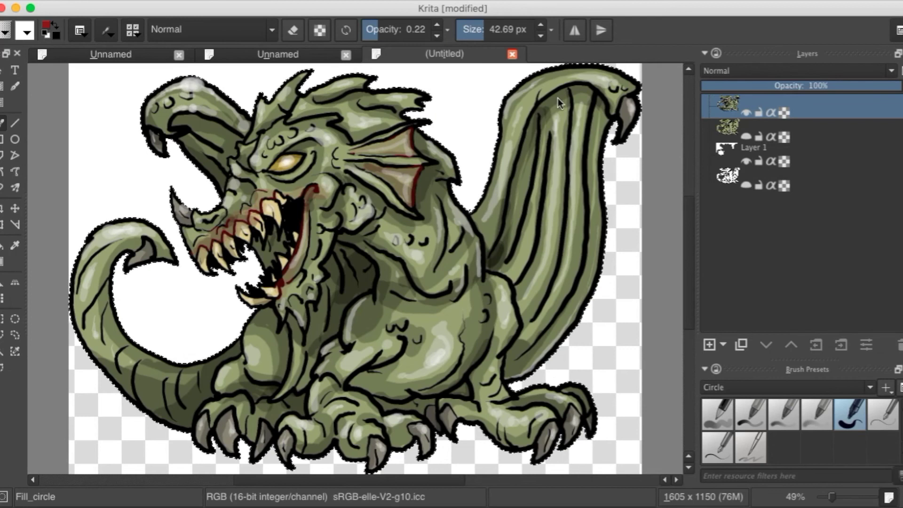
Enlarge the brush to 63.07 px and glaze dark red over both wing membranes, the mouth interior and the chest folds.
left_click_drag(480, 32, 487, 31)
mouse_move(562, 97)
left_mouse_down()
mouse_move(529, 136)
mouse_move(490, 270)
mouse_move(502, 261)
mouse_move(488, 265)
mouse_move(519, 267)
mouse_move(533, 239)
mouse_move(535, 209)
mouse_move(508, 240)
mouse_move(540, 128)
mouse_move(585, 90)
mouse_move(575, 89)
mouse_move(573, 108)
mouse_move(600, 110)
left_mouse_up()
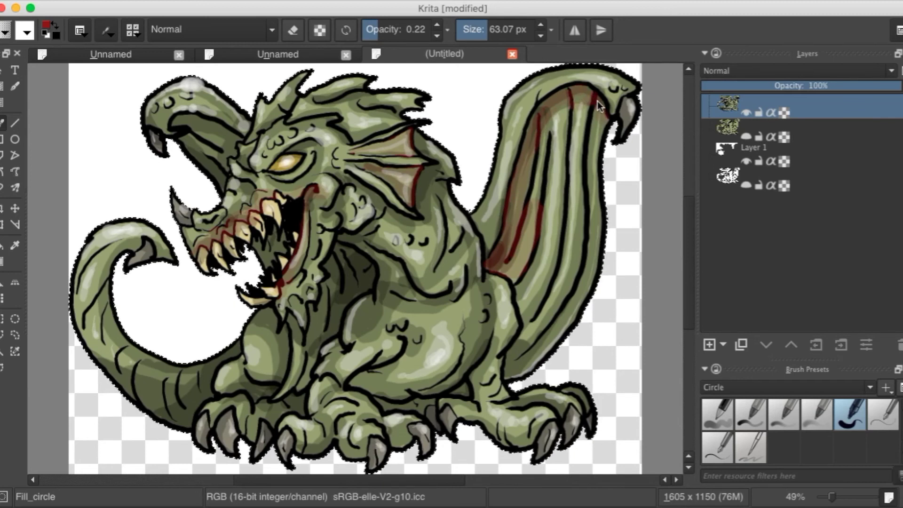
mouse_move(551, 135)
left_mouse_down()
mouse_move(598, 134)
mouse_move(557, 177)
mouse_move(545, 160)
mouse_move(540, 177)
mouse_move(569, 163)
mouse_move(558, 155)
mouse_move(577, 158)
mouse_move(569, 190)
mouse_move(589, 192)
mouse_move(595, 204)
mouse_move(595, 264)
mouse_move(549, 338)
mouse_move(508, 378)
mouse_move(531, 317)
mouse_move(521, 273)
mouse_move(552, 209)
mouse_move(574, 225)
mouse_move(585, 218)
mouse_move(563, 294)
mouse_move(540, 323)
mouse_move(556, 303)
mouse_move(557, 253)
mouse_move(539, 285)
mouse_move(551, 232)
mouse_move(538, 277)
mouse_move(561, 237)
mouse_move(572, 236)
mouse_move(568, 304)
mouse_move(583, 263)
mouse_move(534, 314)
mouse_move(555, 277)
mouse_move(599, 170)
left_mouse_up()
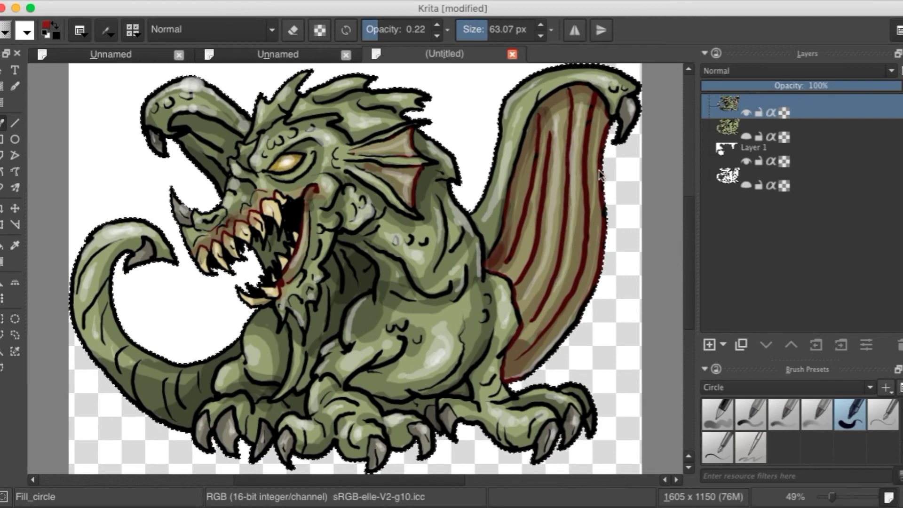
mouse_move(191, 123)
left_mouse_down()
mouse_move(177, 122)
mouse_move(200, 122)
mouse_move(235, 140)
mouse_move(219, 156)
mouse_move(219, 186)
mouse_move(214, 165)
mouse_move(187, 146)
mouse_move(189, 132)
mouse_move(217, 143)
mouse_move(203, 162)
left_mouse_up()
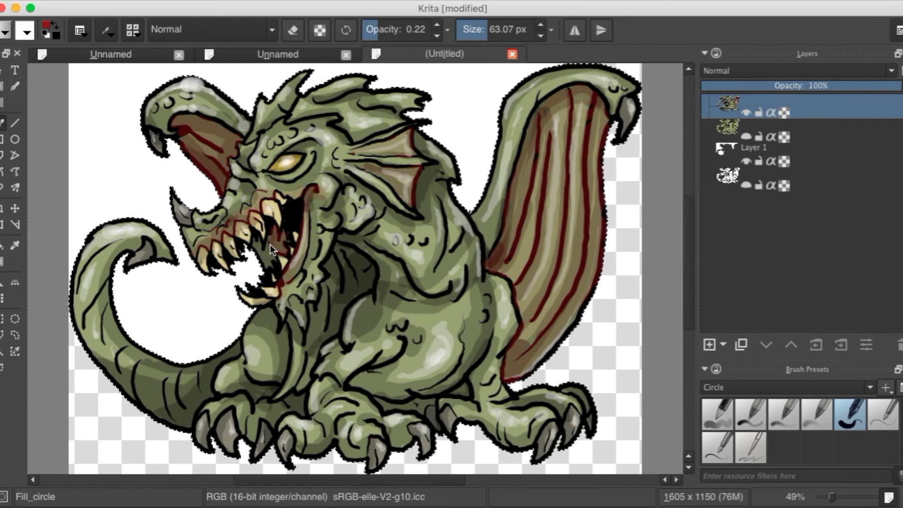
left_click_drag(262, 261, 270, 258)
mouse_move(311, 370)
left_mouse_down()
mouse_move(301, 380)
mouse_move(312, 307)
mouse_move(320, 337)
mouse_move(341, 292)
mouse_move(322, 306)
mouse_move(331, 265)
mouse_move(336, 251)
mouse_move(354, 255)
mouse_move(368, 270)
mouse_move(364, 283)
mouse_move(343, 300)
mouse_move(341, 267)
mouse_move(323, 342)
mouse_move(321, 330)
left_mouse_up()
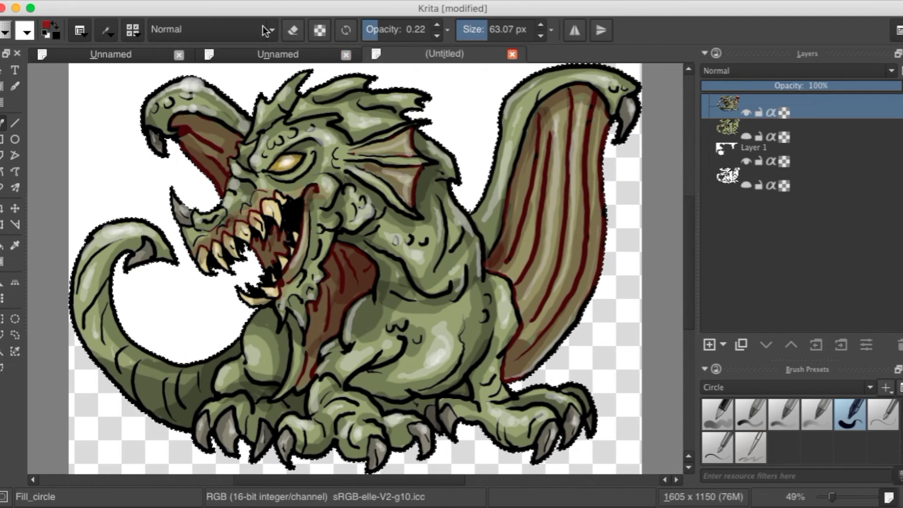
Change the brush colour to muted blue #4C6086 and tint the head spikes, back spikes and snout.
left_click(45, 26)
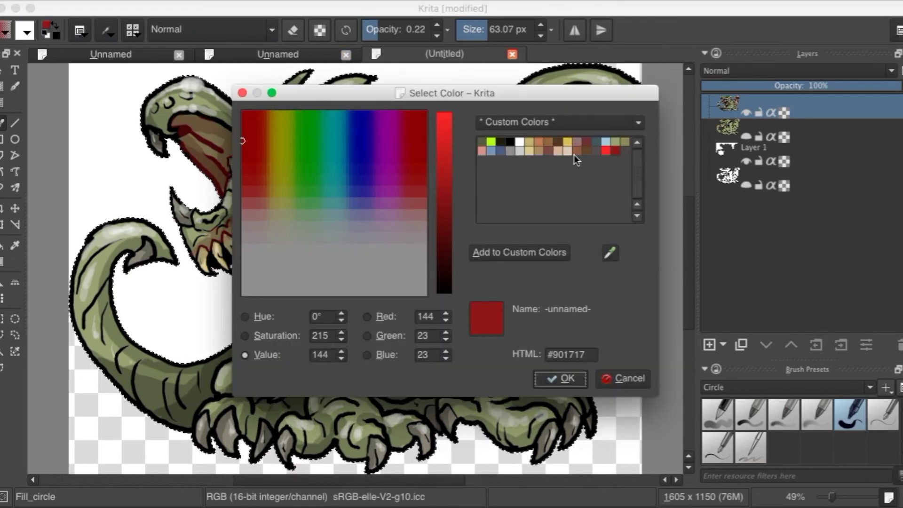
left_click(548, 142)
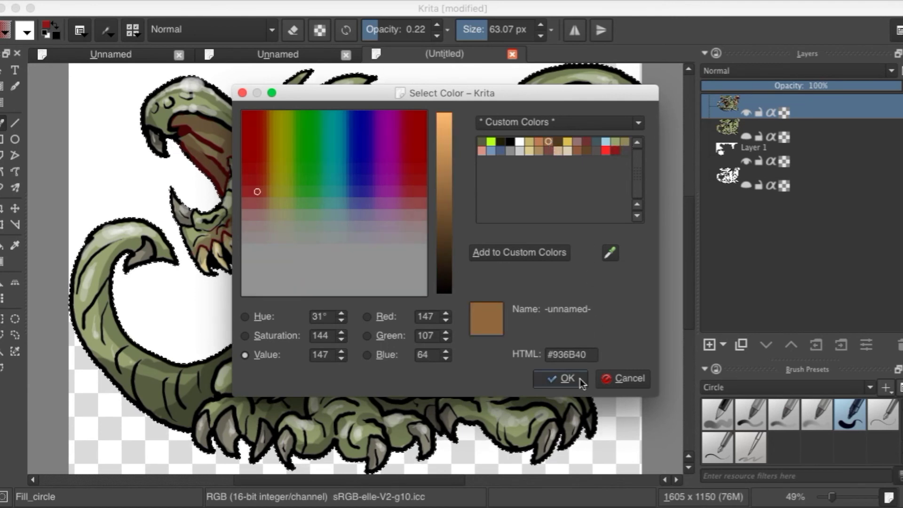
left_click(501, 150)
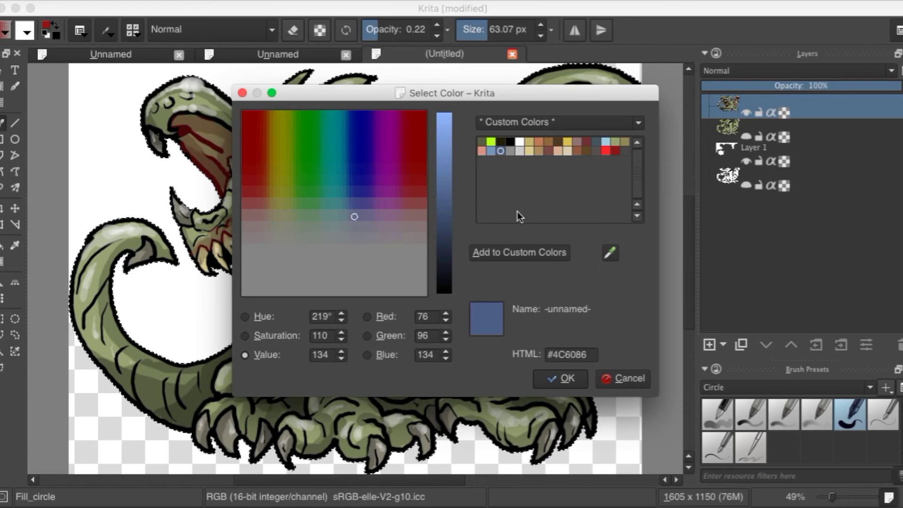
left_click(564, 378)
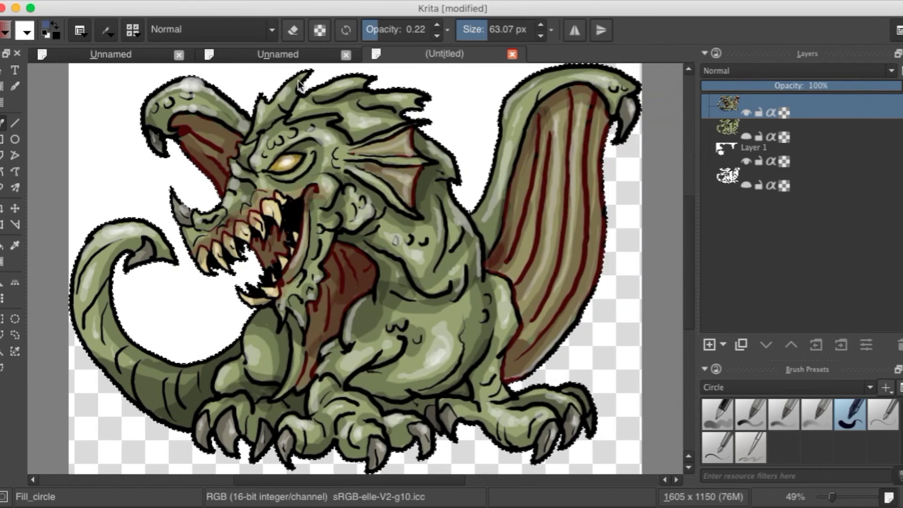
mouse_move(305, 75)
left_mouse_down()
mouse_move(286, 89)
mouse_move(296, 99)
mouse_move(265, 111)
mouse_move(262, 101)
mouse_move(260, 123)
left_mouse_up()
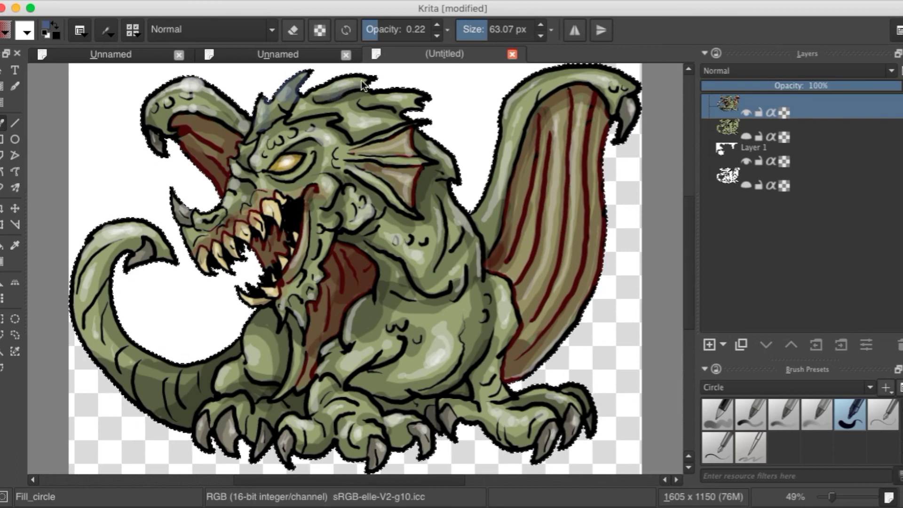
left_click_drag(404, 106, 411, 103)
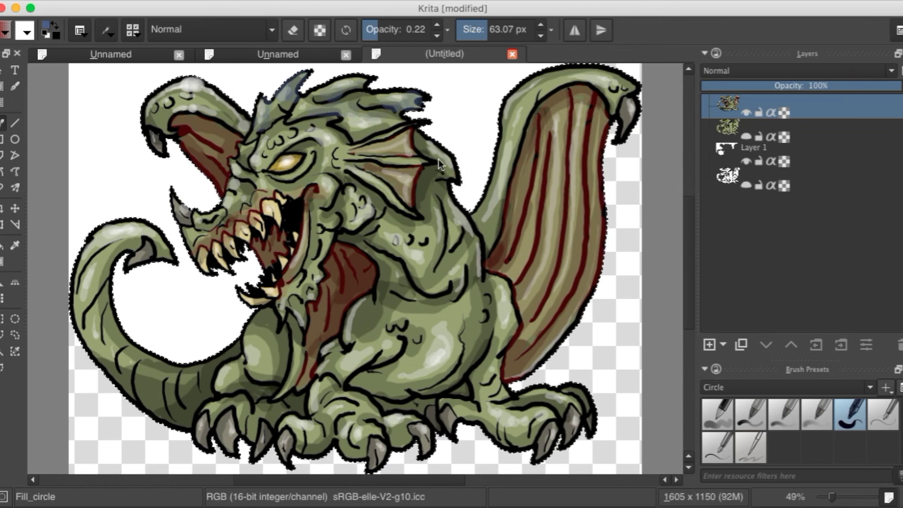
left_click_drag(452, 159, 457, 175)
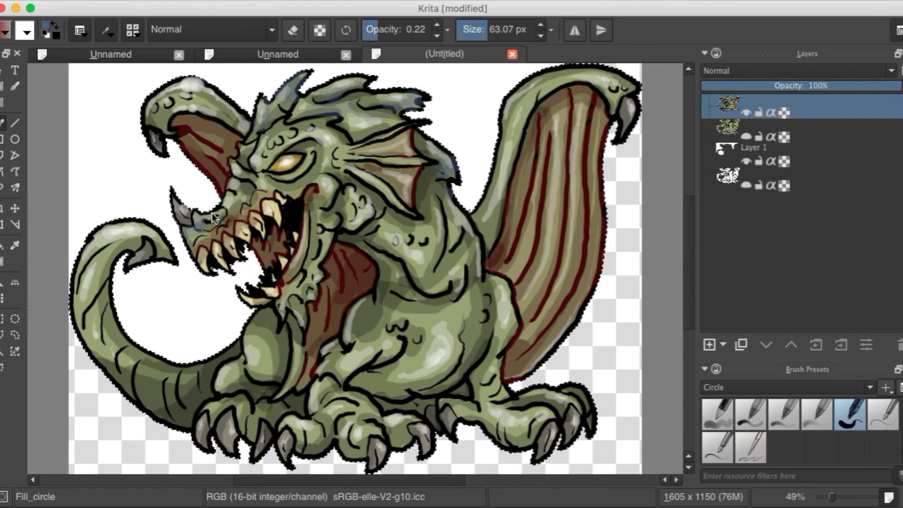
Glaze translucent blue over the shaded areas of the tail, belly, hind leg and front legs.
mouse_move(172, 258)
left_mouse_down()
mouse_move(147, 238)
mouse_move(119, 247)
mouse_move(103, 269)
mouse_move(102, 318)
mouse_move(135, 360)
left_mouse_up()
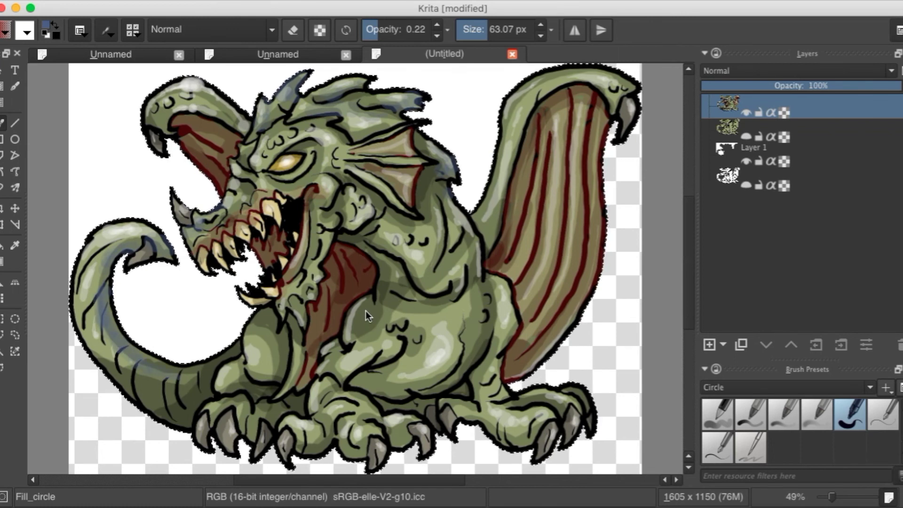
left_click_drag(357, 327, 378, 283)
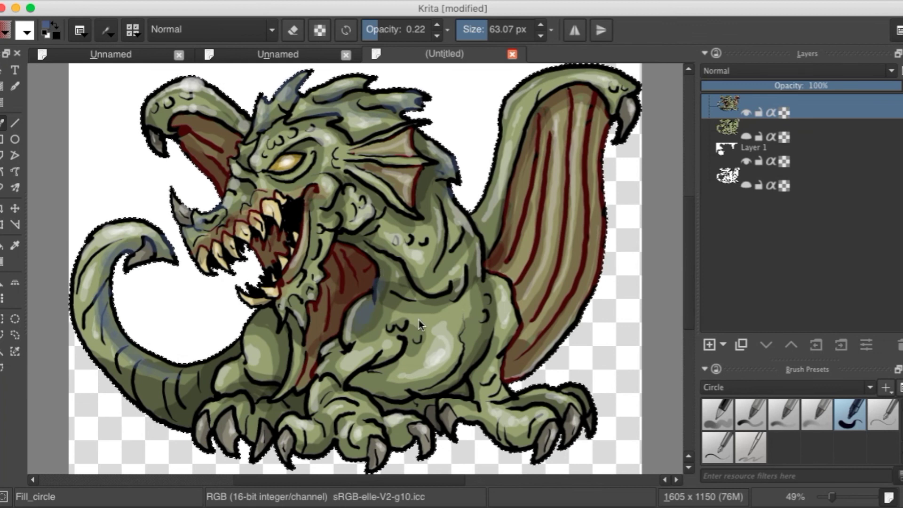
mouse_move(411, 313)
left_mouse_down()
mouse_move(481, 286)
mouse_move(489, 301)
mouse_move(479, 343)
left_mouse_up()
left_click_drag(503, 420, 510, 415)
mouse_move(349, 368)
left_mouse_down()
mouse_move(359, 358)
mouse_move(370, 385)
mouse_move(387, 389)
mouse_move(323, 396)
mouse_move(357, 403)
left_mouse_up()
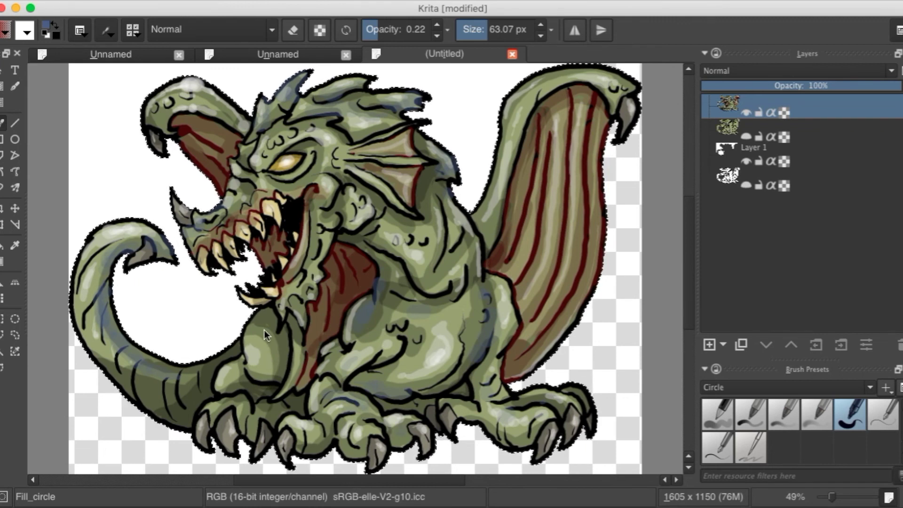
left_click_drag(258, 326, 258, 326)
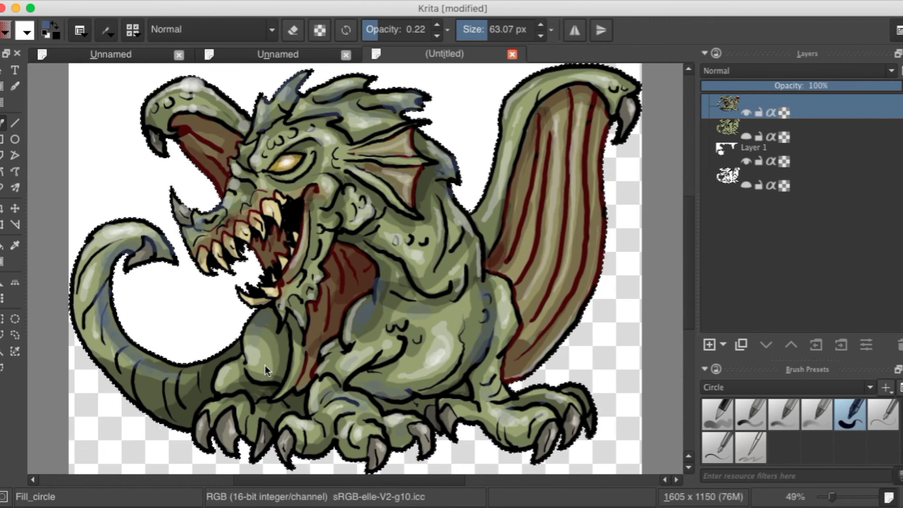
Glaze translucent blue over the feet, the wing's upper edge and the neck folds, and shade the socket around the eye.
left_click_drag(259, 414, 268, 410)
left_click_drag(467, 408, 449, 403)
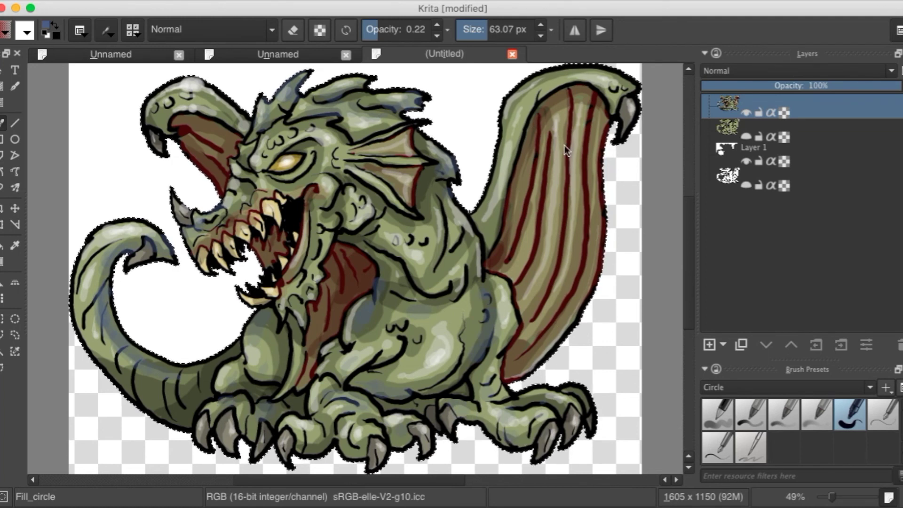
left_click_drag(547, 76, 568, 70)
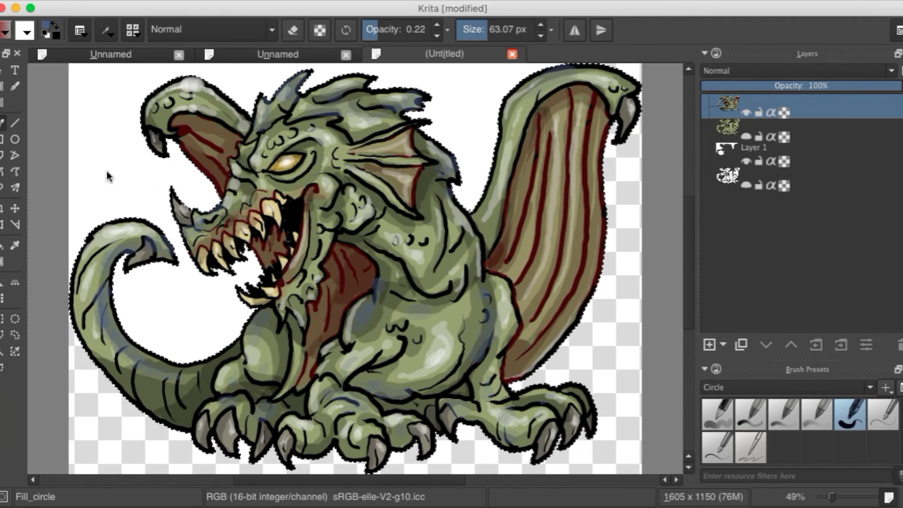
mouse_move(410, 259)
left_mouse_down()
mouse_move(428, 279)
mouse_move(444, 281)
mouse_move(475, 252)
left_mouse_up()
key("ctrl+z")
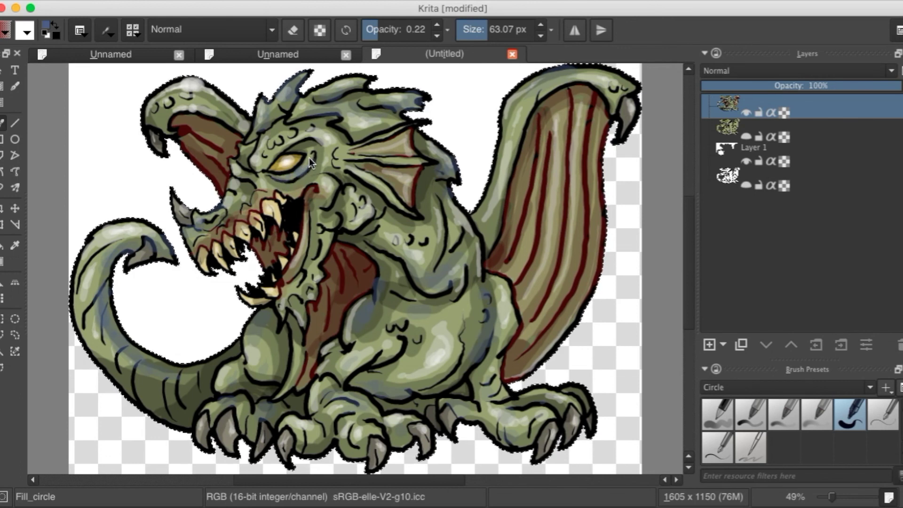
mouse_move(308, 155)
left_mouse_down()
mouse_move(310, 148)
mouse_move(294, 172)
mouse_move(276, 177)
left_mouse_up()
key("ctrl+z")
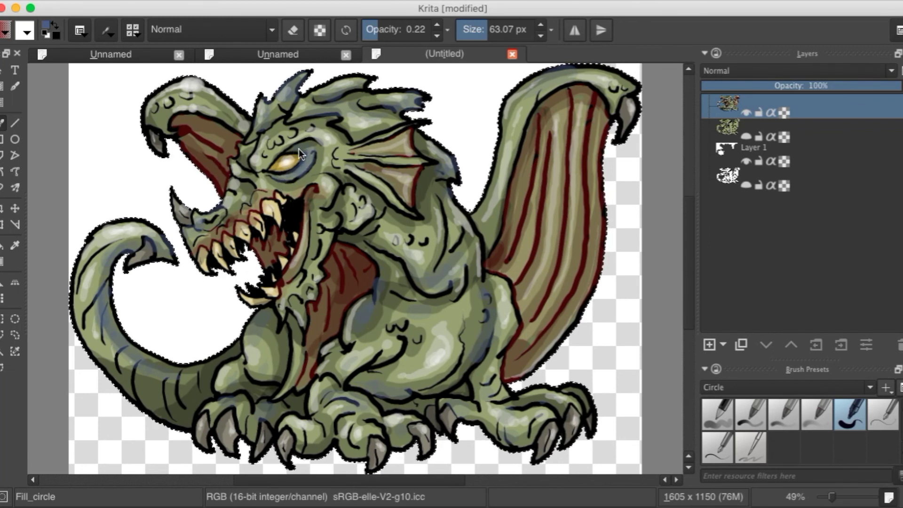
Change the brush colour to orange #C16E4D.
left_click(45, 26)
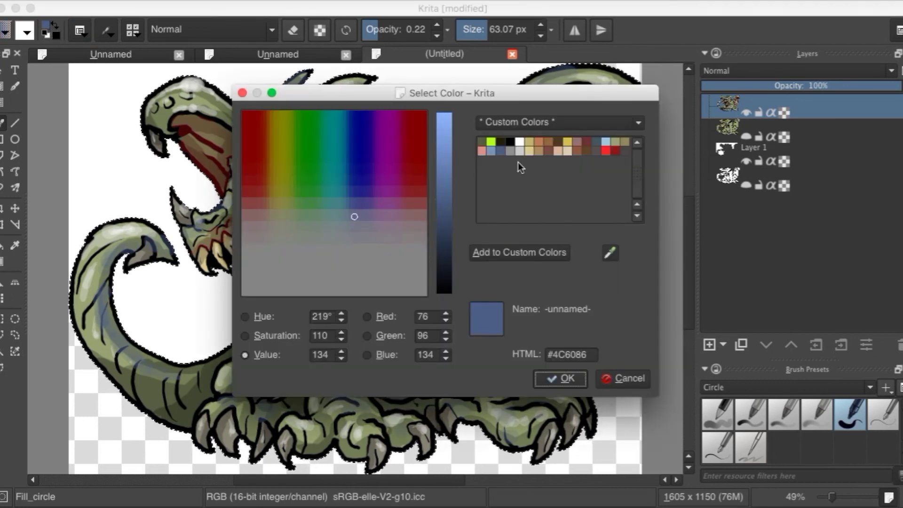
left_click(538, 142)
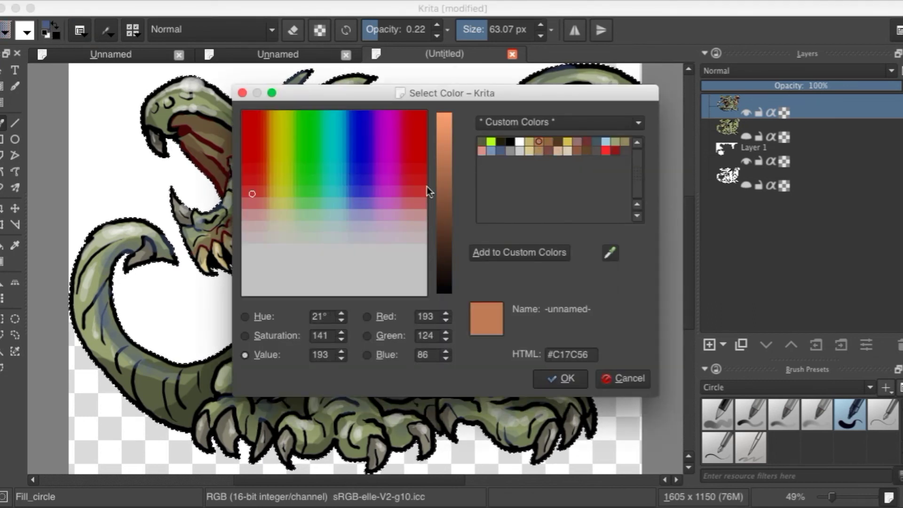
left_click(246, 181)
mouse_move(247, 183)
left_mouse_down()
mouse_move(244, 192)
mouse_move(251, 187)
left_mouse_up()
left_click(566, 379)
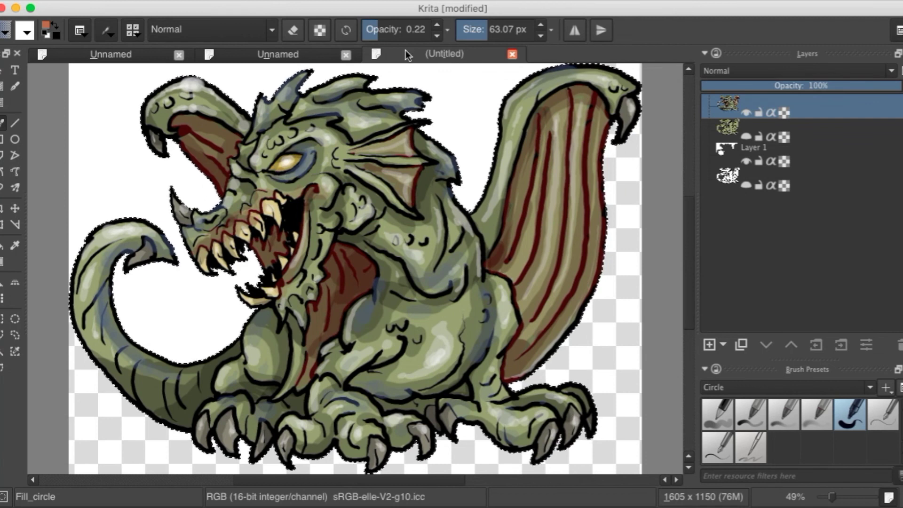
Tint the eye's edges orange with a 16.08 px brush, and build up the tint at 42.69 px and 0.31 opacity.
left_click(460, 34)
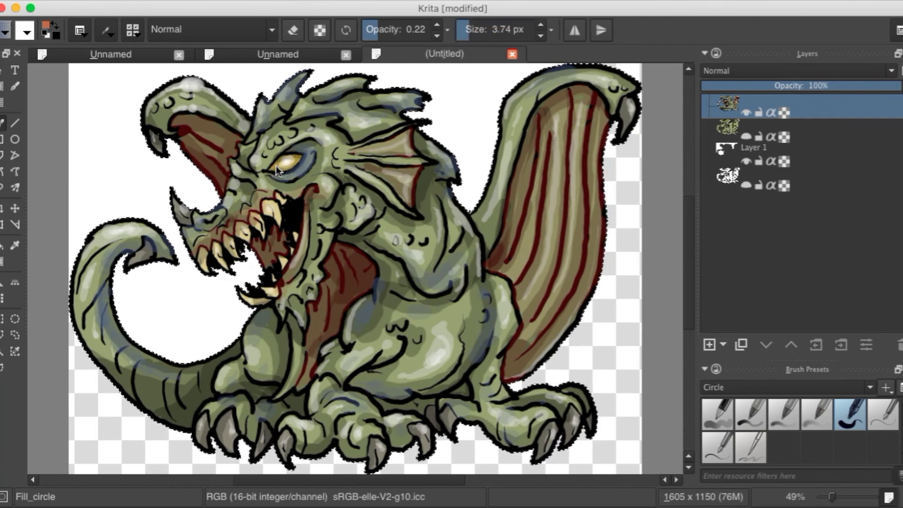
left_click(472, 31)
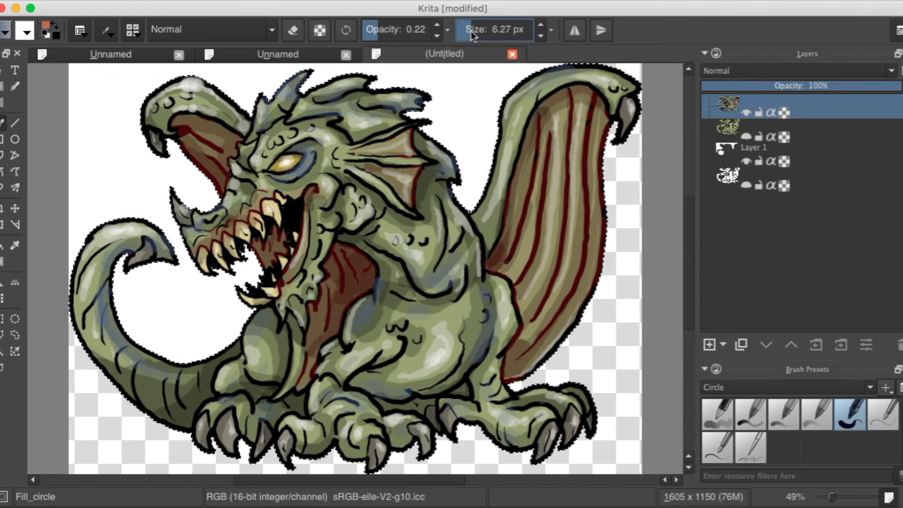
left_click(476, 32)
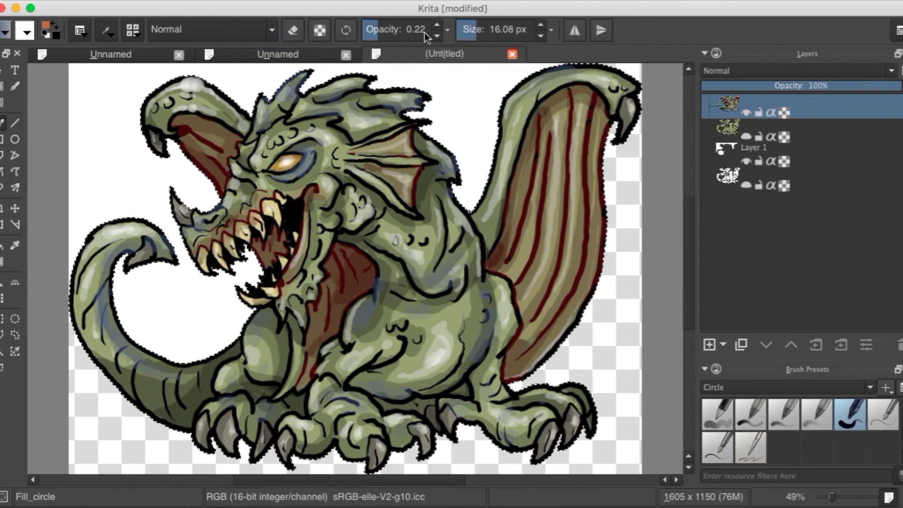
scroll(485, 30, "up", 5)
left_click_drag(375, 29, 384, 29)
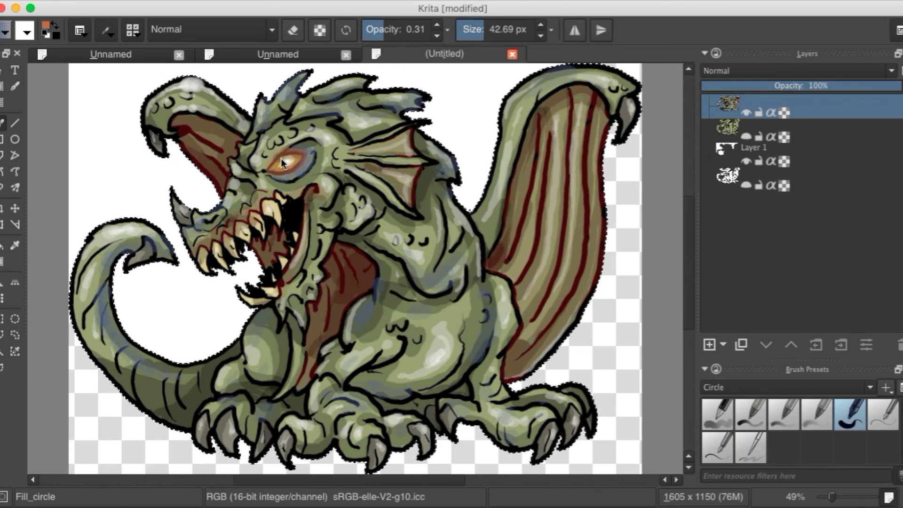
Switch the brush colour to yellow #DBC052 and glaze it over the eye.
left_click(45, 29)
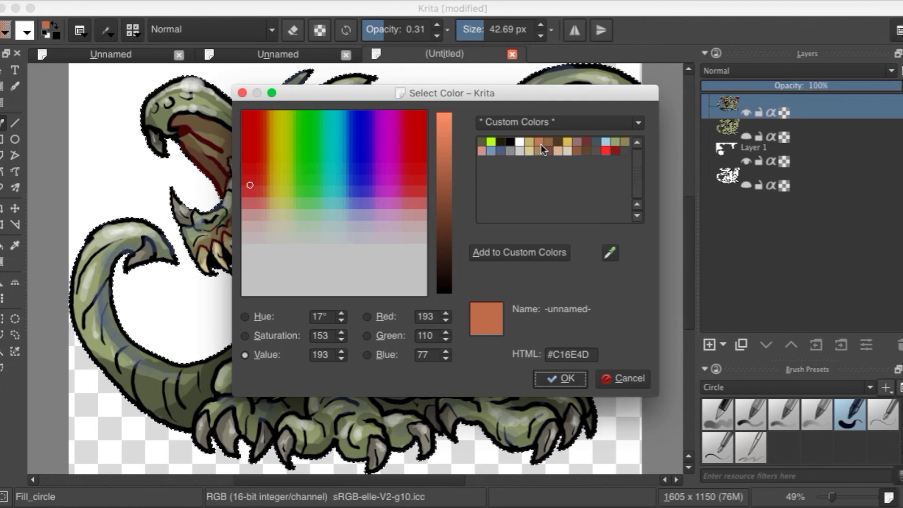
left_click(566, 142)
left_click(569, 374)
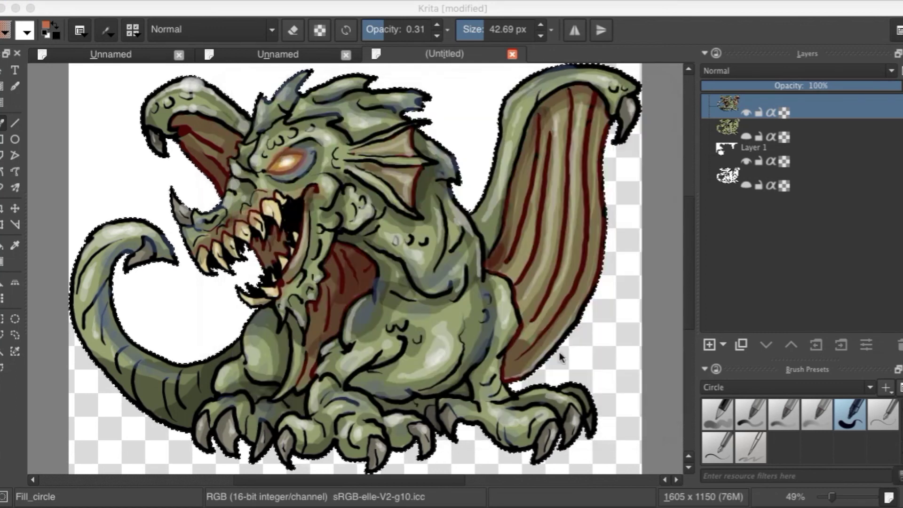
mouse_move(294, 155)
left_mouse_down()
mouse_move(273, 167)
mouse_move(289, 167)
mouse_move(296, 155)
mouse_move(274, 163)
left_mouse_up()
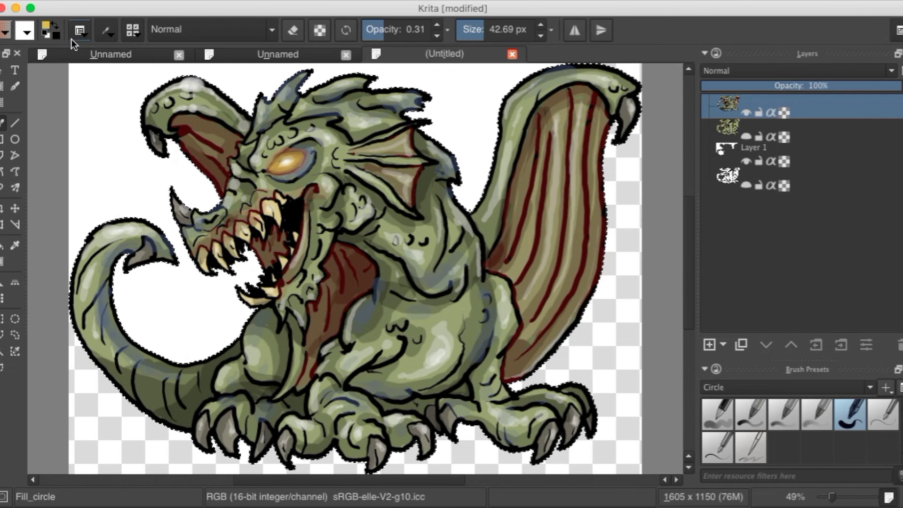
Set the brush colour to saturated orange #C16629 and deepen the upper and inner edges of the eye.
left_click(47, 26)
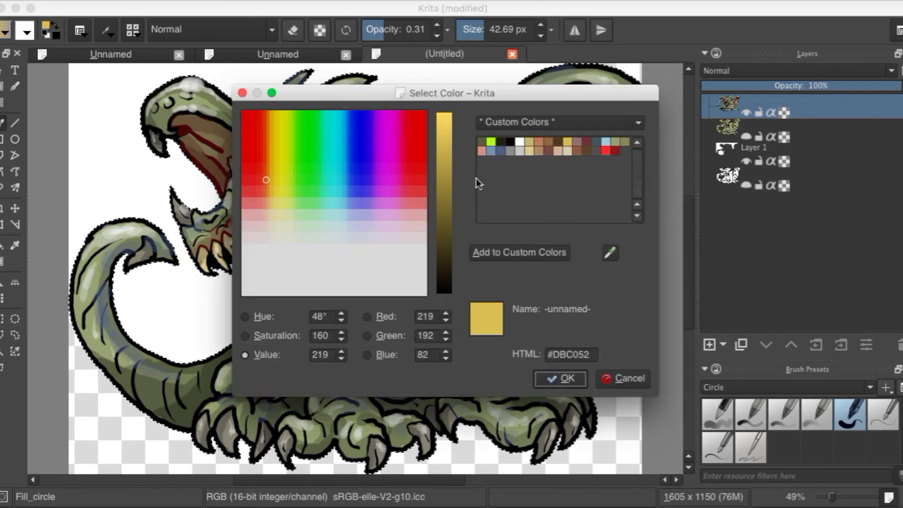
left_click(539, 142)
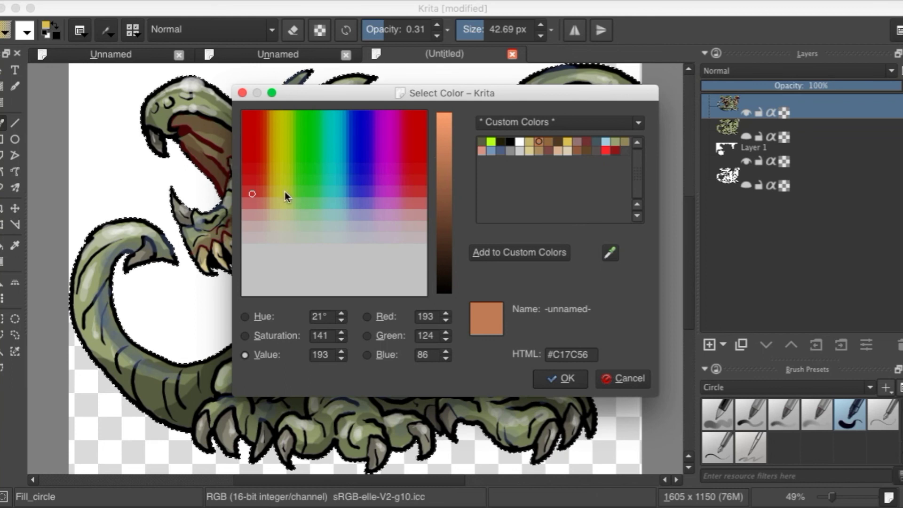
mouse_move(256, 185)
left_mouse_down()
mouse_move(265, 153)
mouse_move(255, 152)
left_mouse_up()
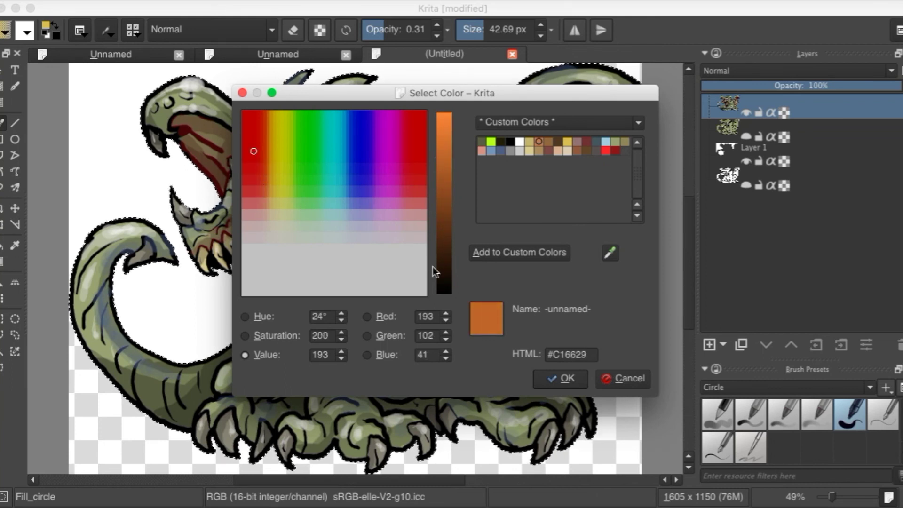
left_click(567, 379)
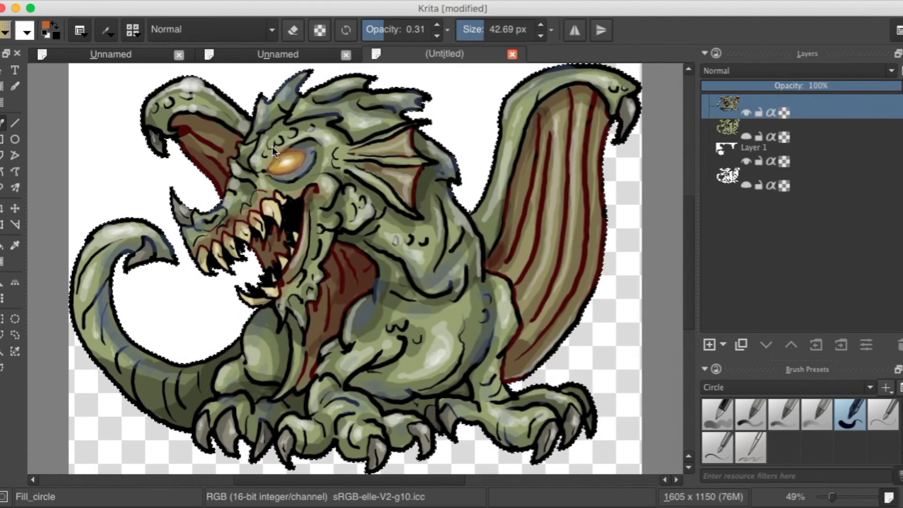
mouse_move(294, 153)
left_mouse_down()
mouse_move(275, 157)
mouse_move(270, 172)
left_mouse_up()
left_click_drag(274, 160, 271, 169)
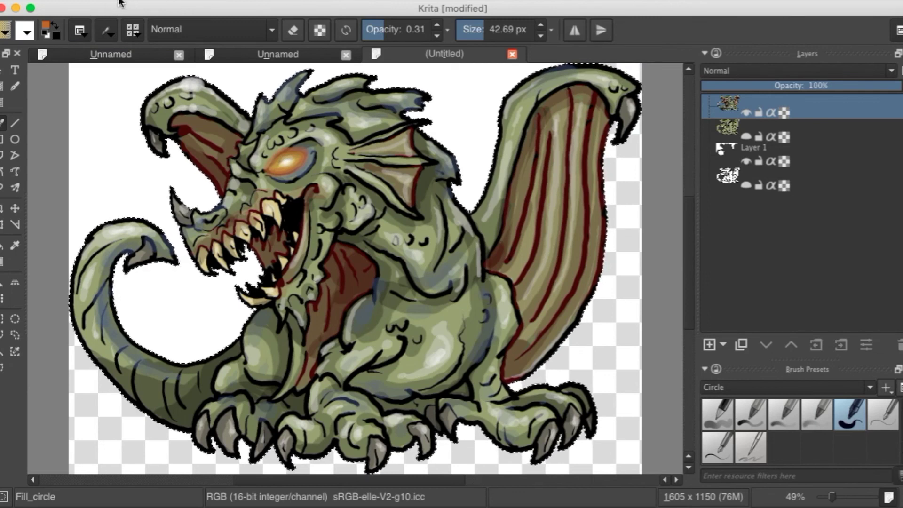
Invert the selection so the background around the monster can be painted.
left_click(204, 0)
mouse_move(257, 1)
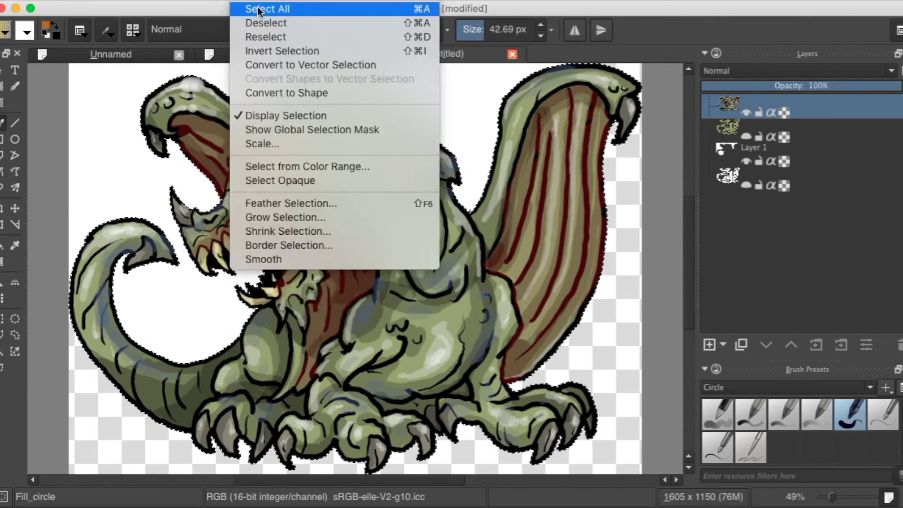
left_click(270, 50)
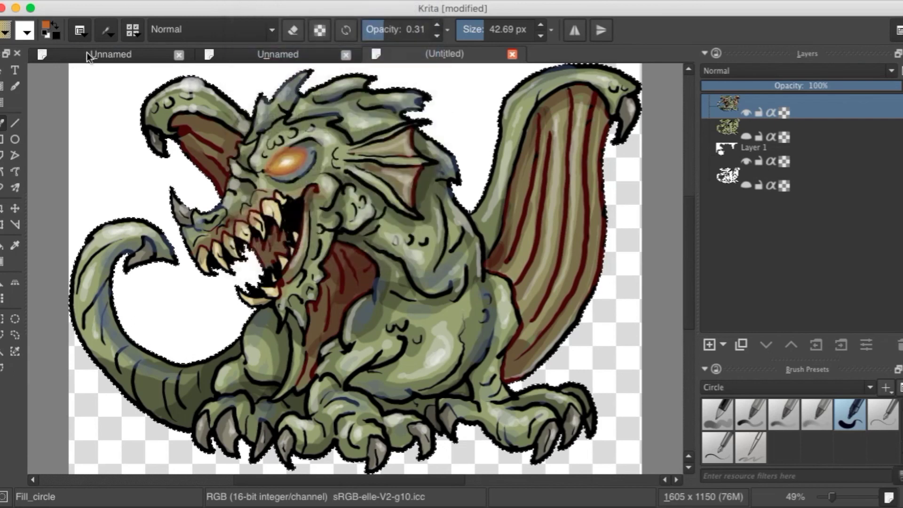
Hand-letter the artist's signature and ©2019 inside the tail's curl in black at 0.44 opacity with a 20.08 px brush.
left_click(58, 28)
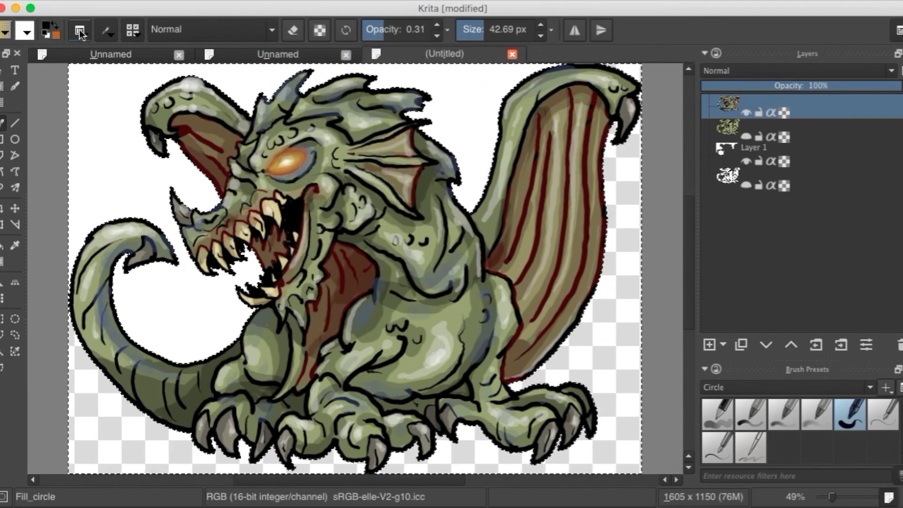
left_click_drag(382, 28, 390, 30)
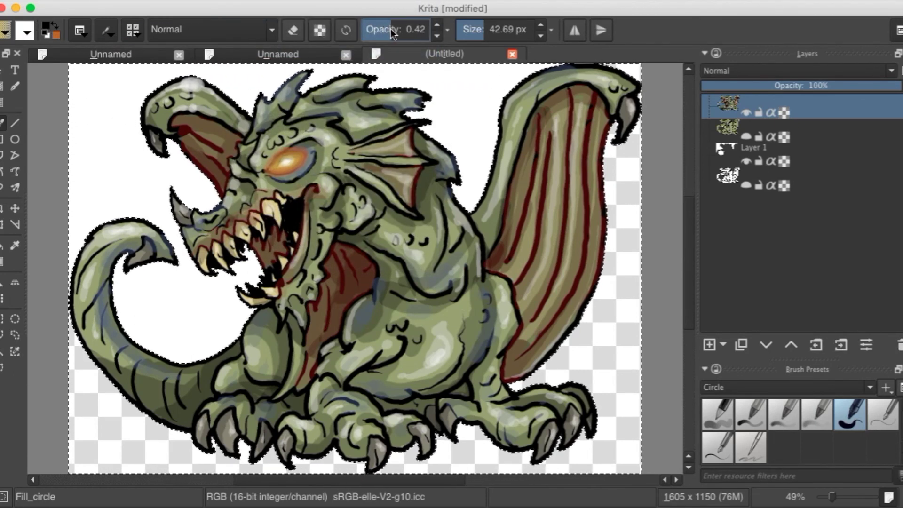
left_click_drag(472, 30, 475, 31)
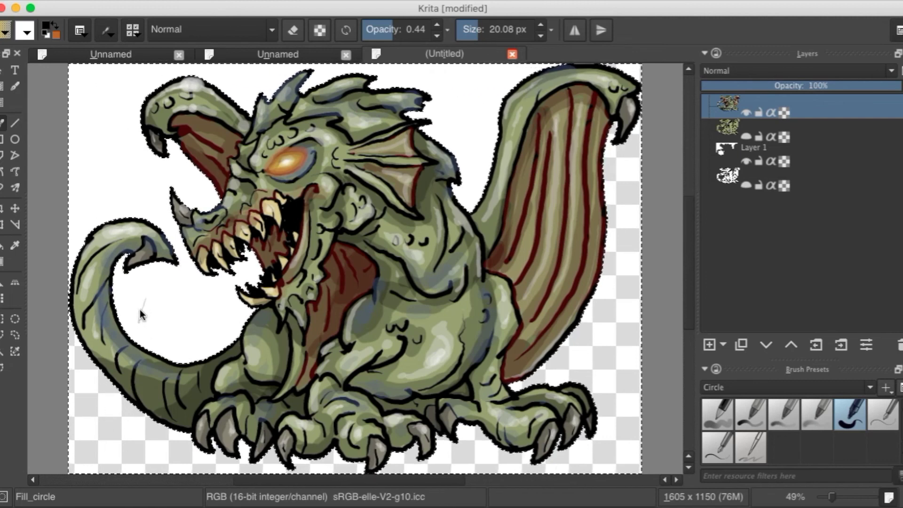
mouse_move(158, 299)
left_mouse_down()
mouse_move(135, 312)
mouse_move(146, 311)
mouse_move(144, 299)
mouse_move(136, 329)
left_mouse_up()
mouse_move(141, 312)
left_mouse_down()
mouse_move(158, 306)
mouse_move(161, 324)
mouse_move(148, 337)
mouse_move(153, 320)
mouse_move(170, 315)
mouse_move(167, 329)
mouse_move(186, 327)
left_mouse_up()
mouse_move(180, 291)
left_mouse_down()
mouse_move(185, 328)
mouse_move(197, 321)
mouse_move(199, 297)
mouse_move(195, 334)
left_mouse_up()
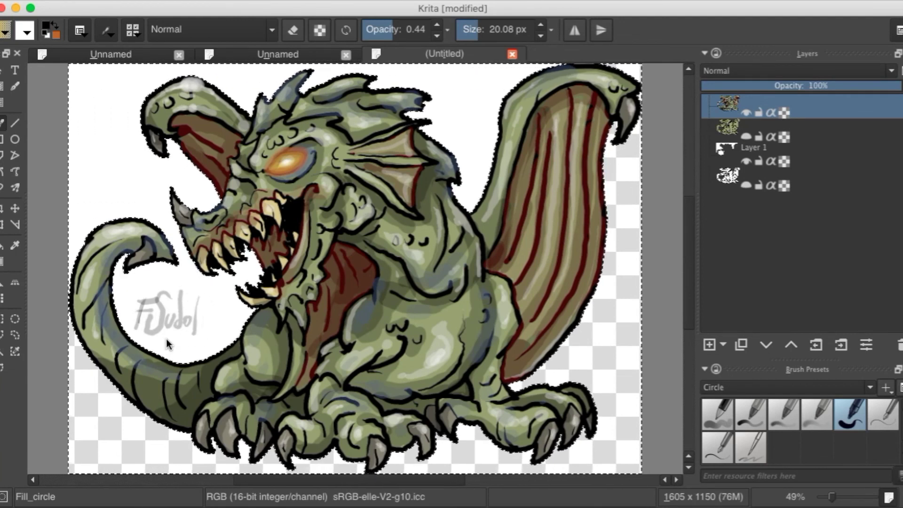
mouse_move(165, 342)
left_mouse_down()
mouse_move(185, 340)
mouse_move(177, 351)
mouse_move(209, 349)
left_mouse_up()
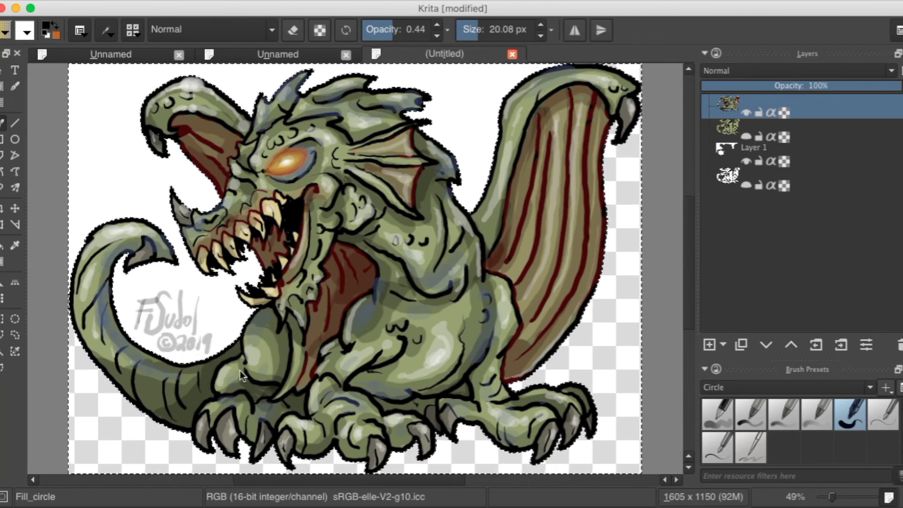